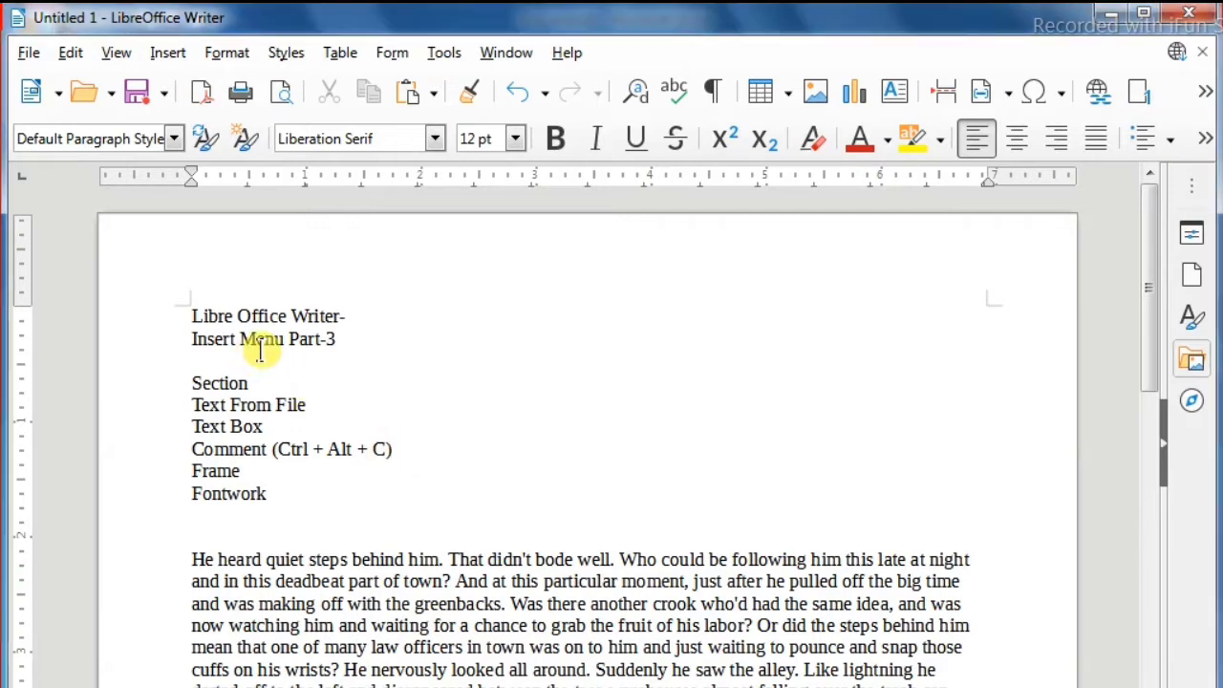
Review the document title and the list of Insert menu topics from Section to Fontwork.
drag(223, 316, 345, 317)
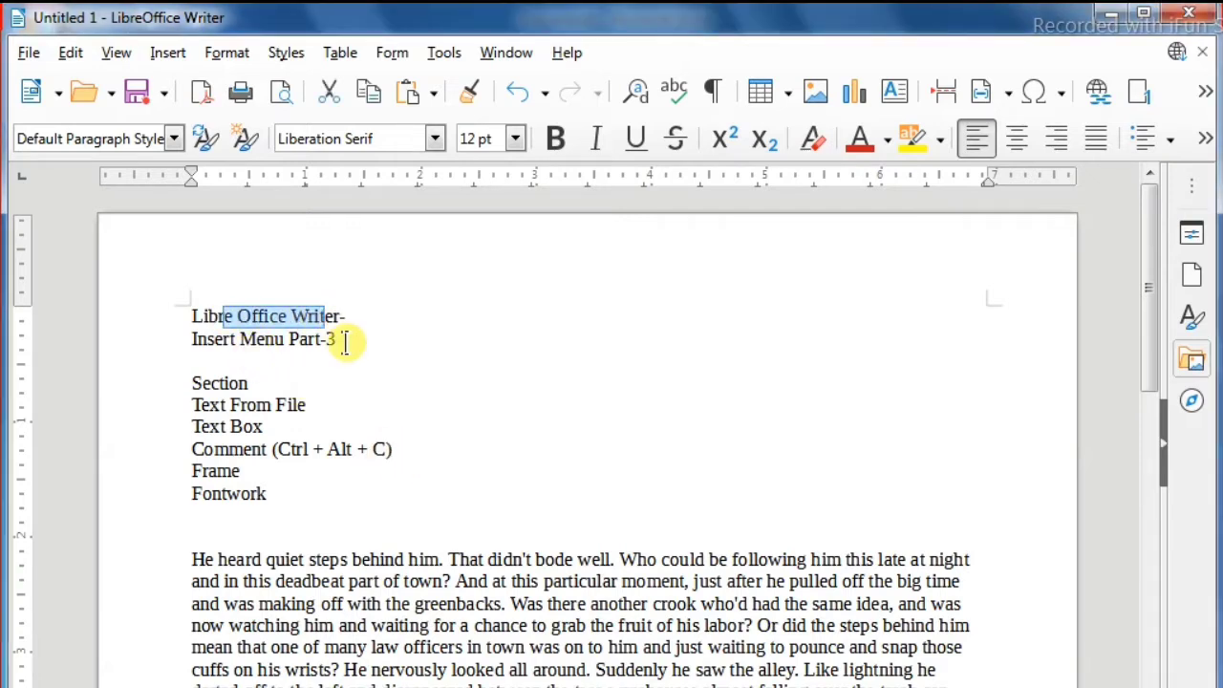
click(347, 340)
drag(212, 339, 344, 340)
click(382, 397)
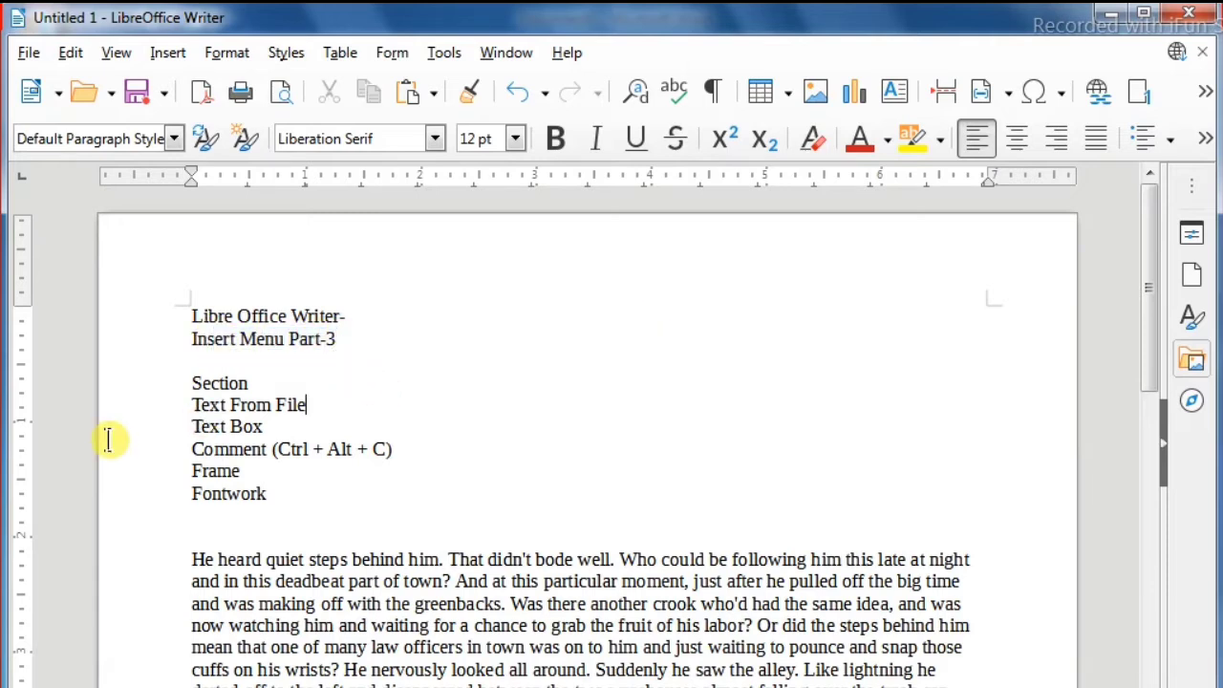
drag(189, 385, 306, 405)
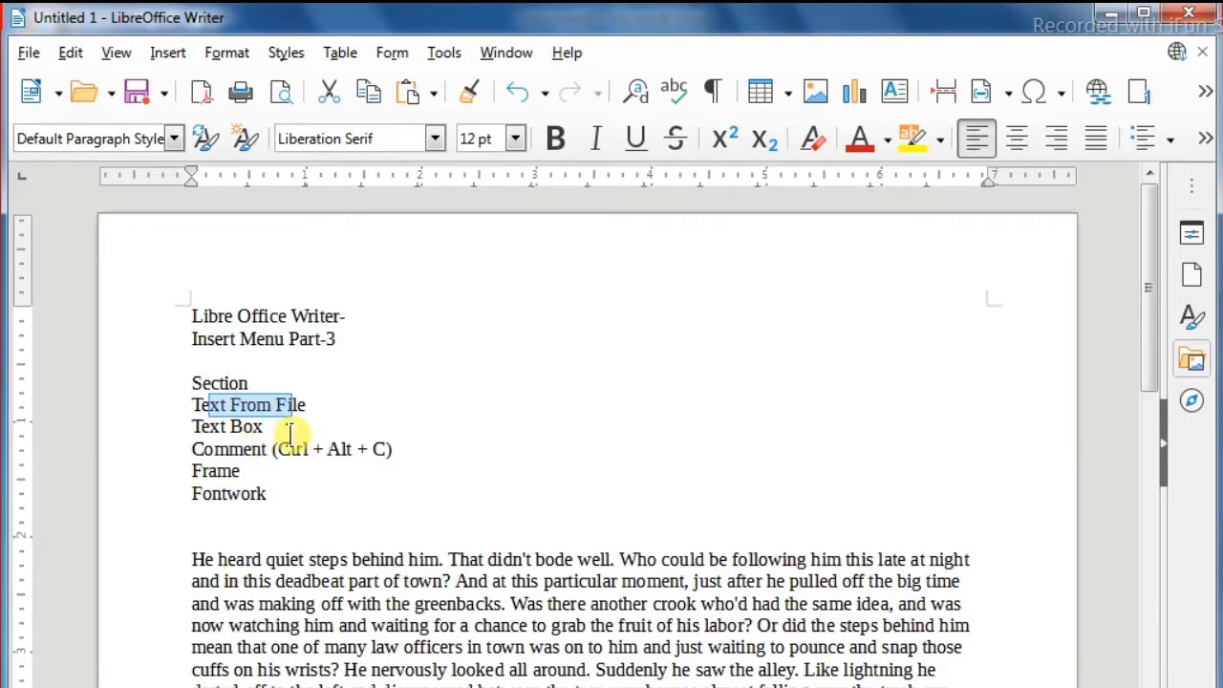
drag(216, 429, 390, 450)
click(390, 450)
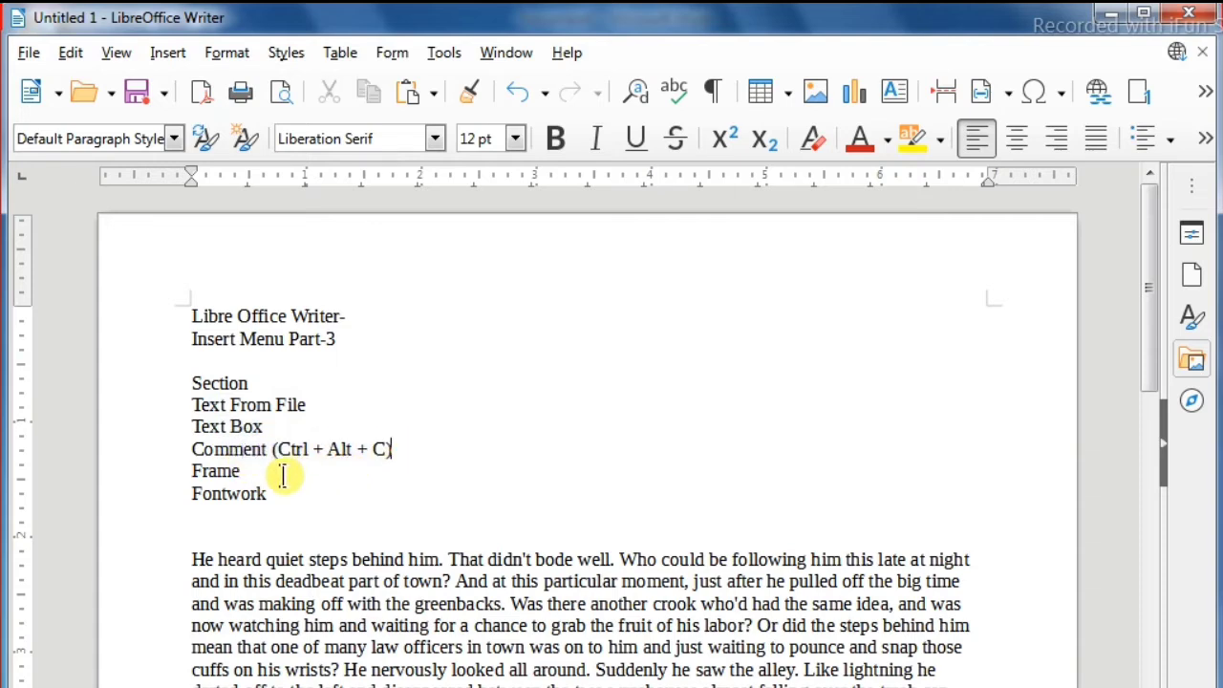
drag(239, 471, 191, 470)
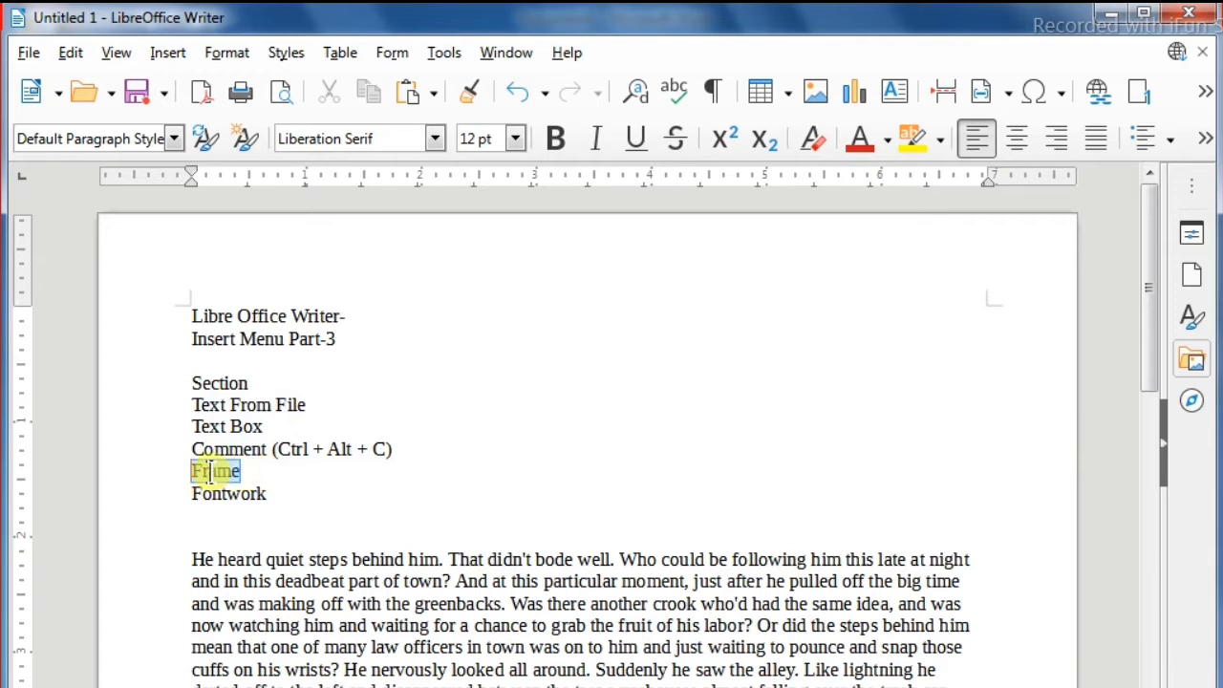
drag(267, 493, 191, 495)
click(333, 509)
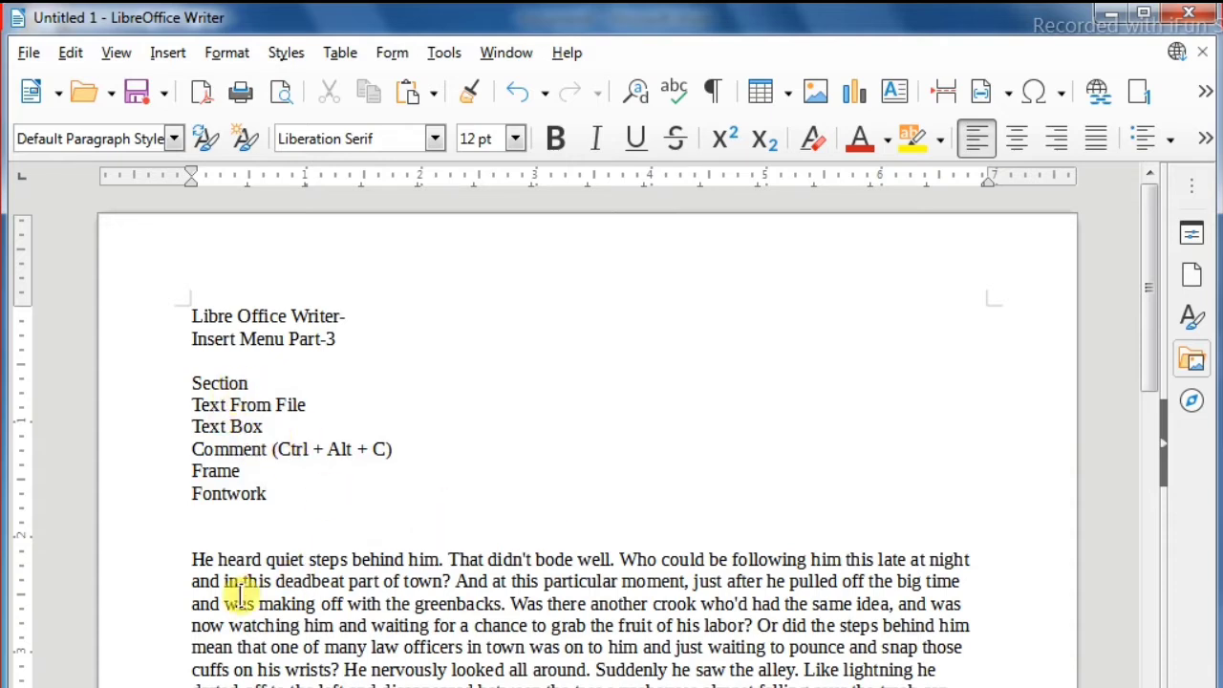
Start inserting a section before the sentence "Was there another crook" and give it two equal columns.
click(511, 605)
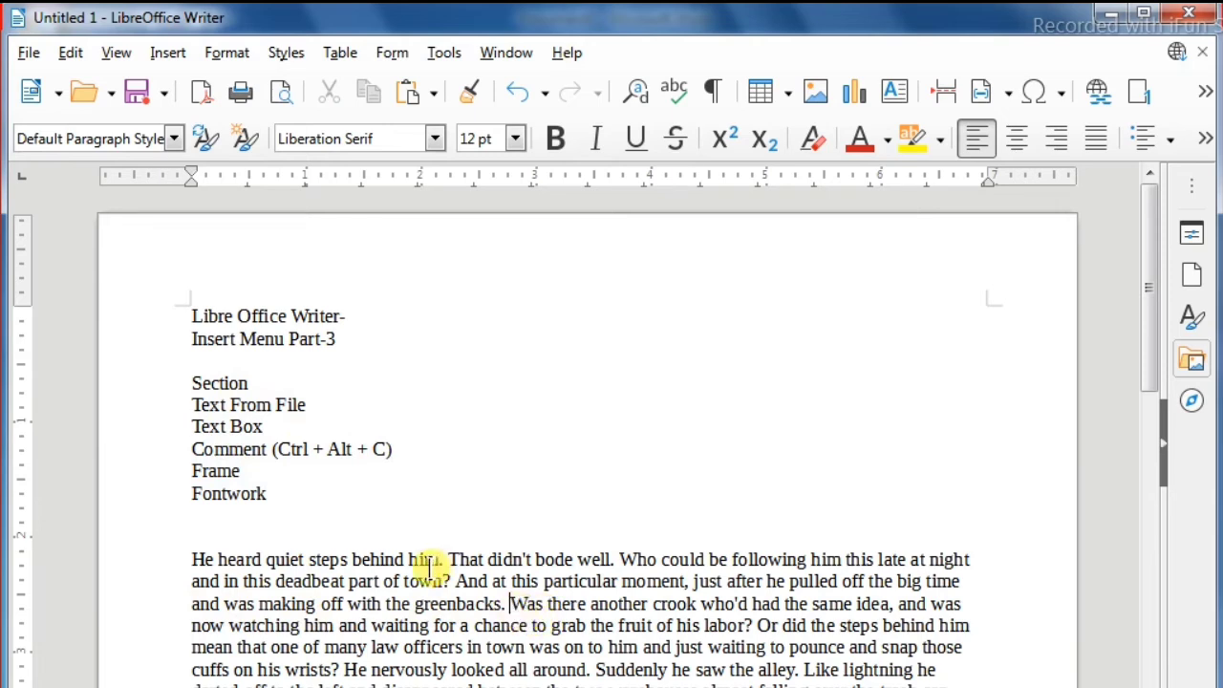
click(169, 55)
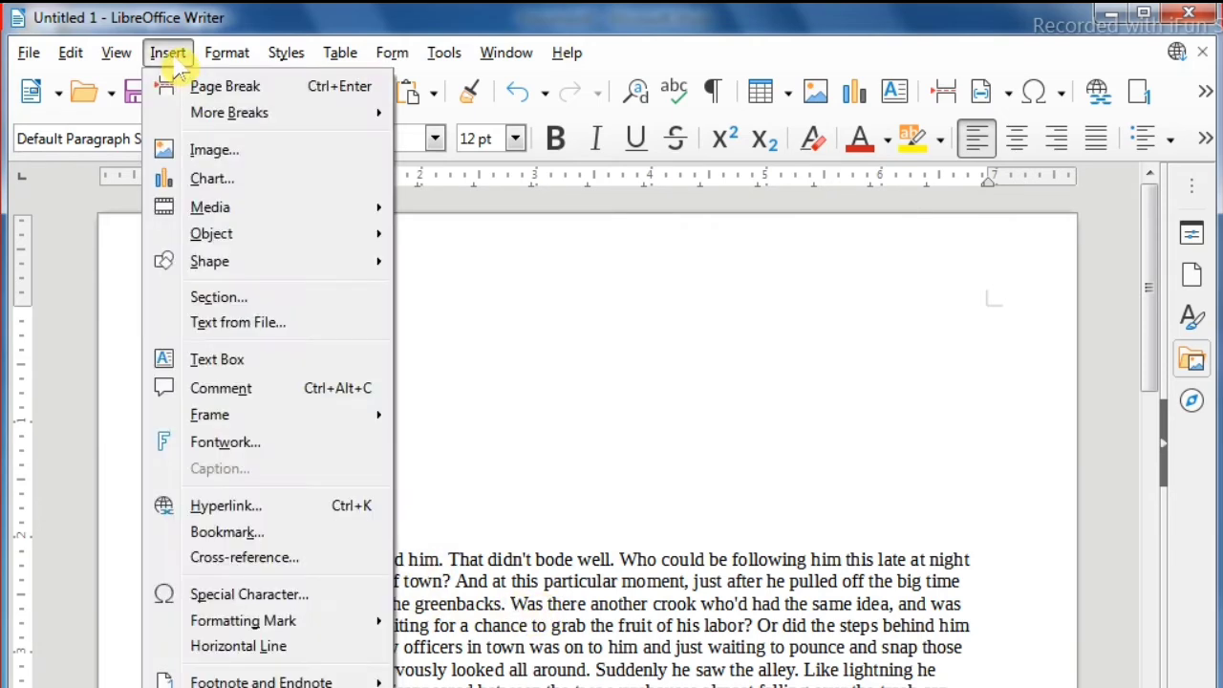
click(219, 297)
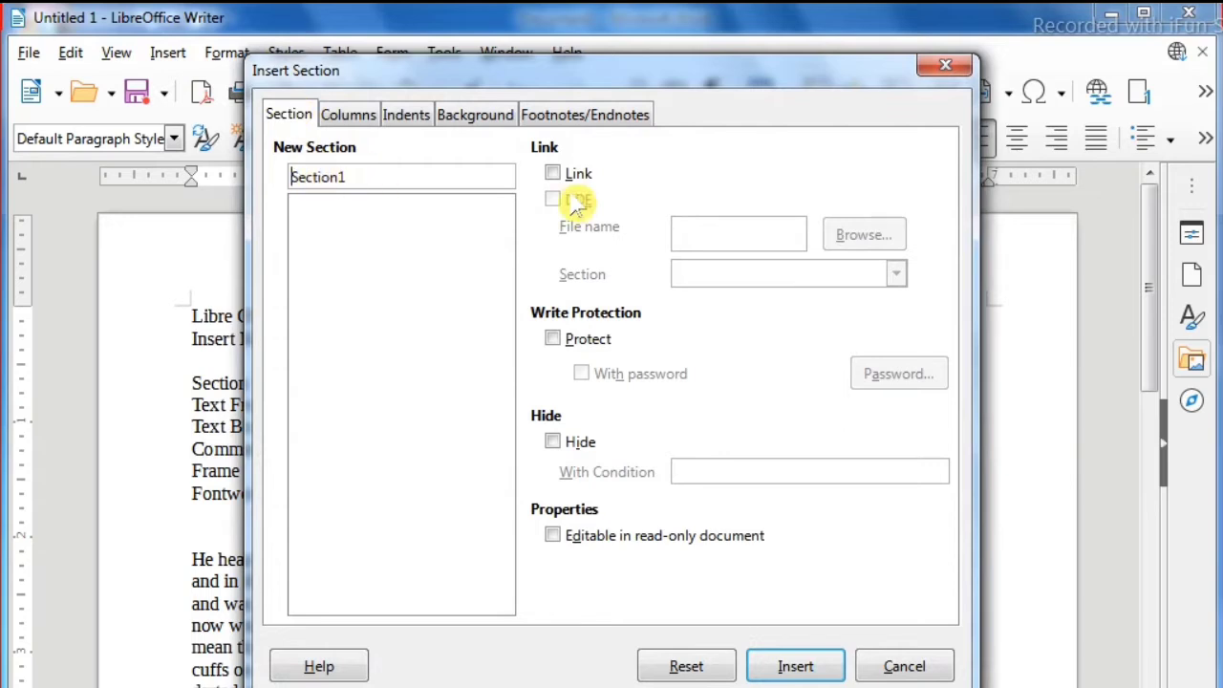
click(374, 122)
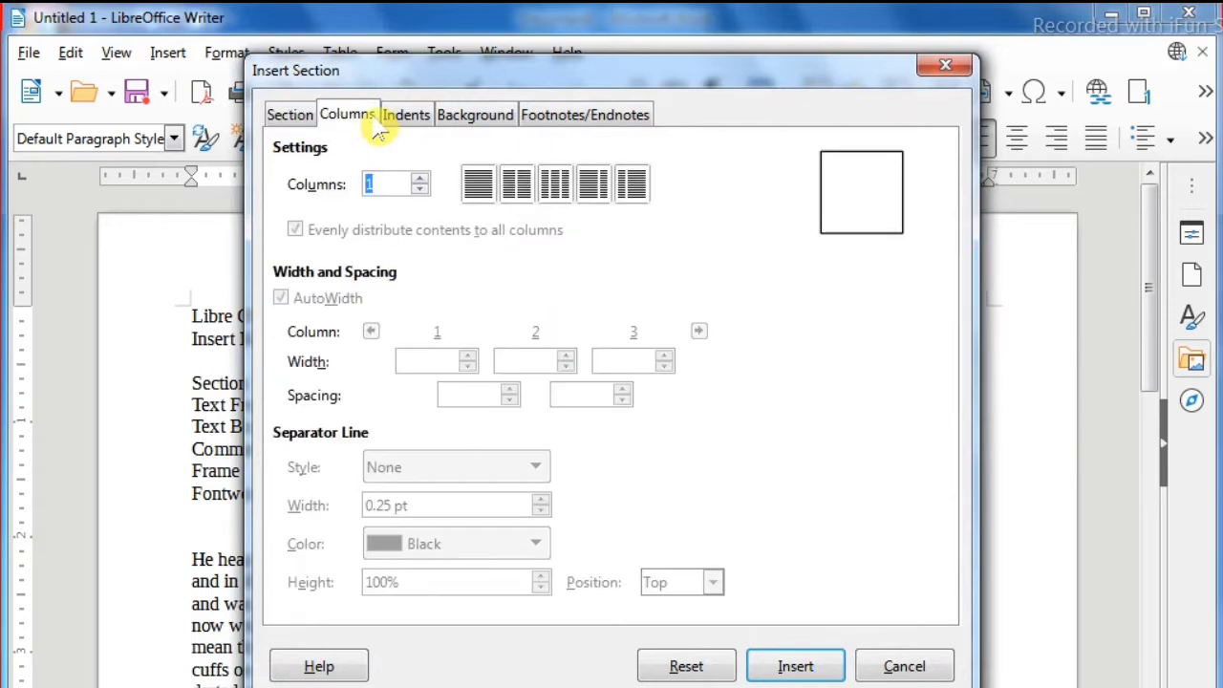
click(518, 184)
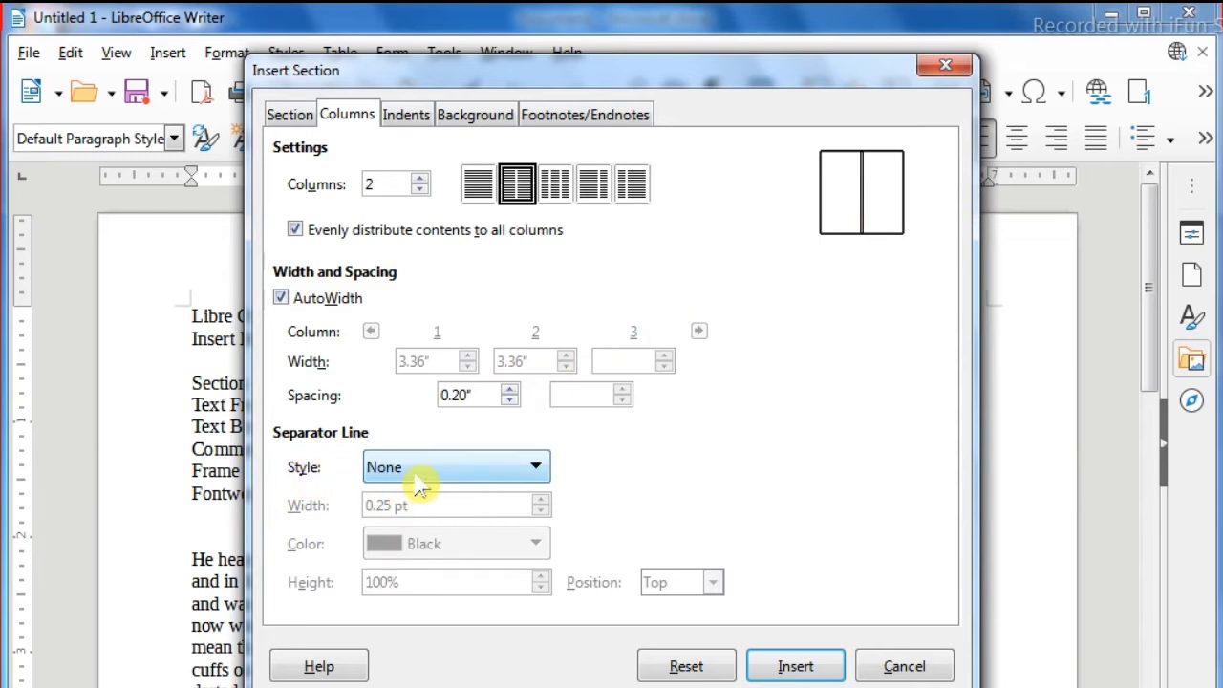
Set the section's column separator to a solid line 0.75 pt wide.
click(420, 470)
click(413, 542)
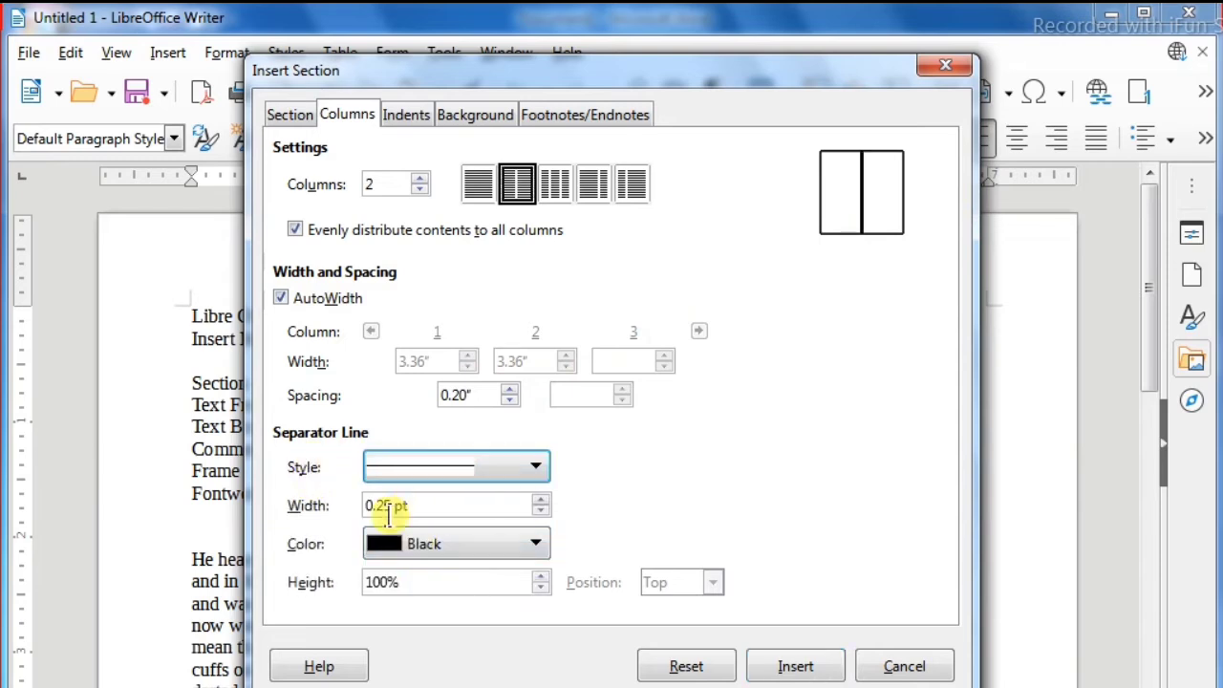
click(541, 507)
click(539, 502)
click(540, 502)
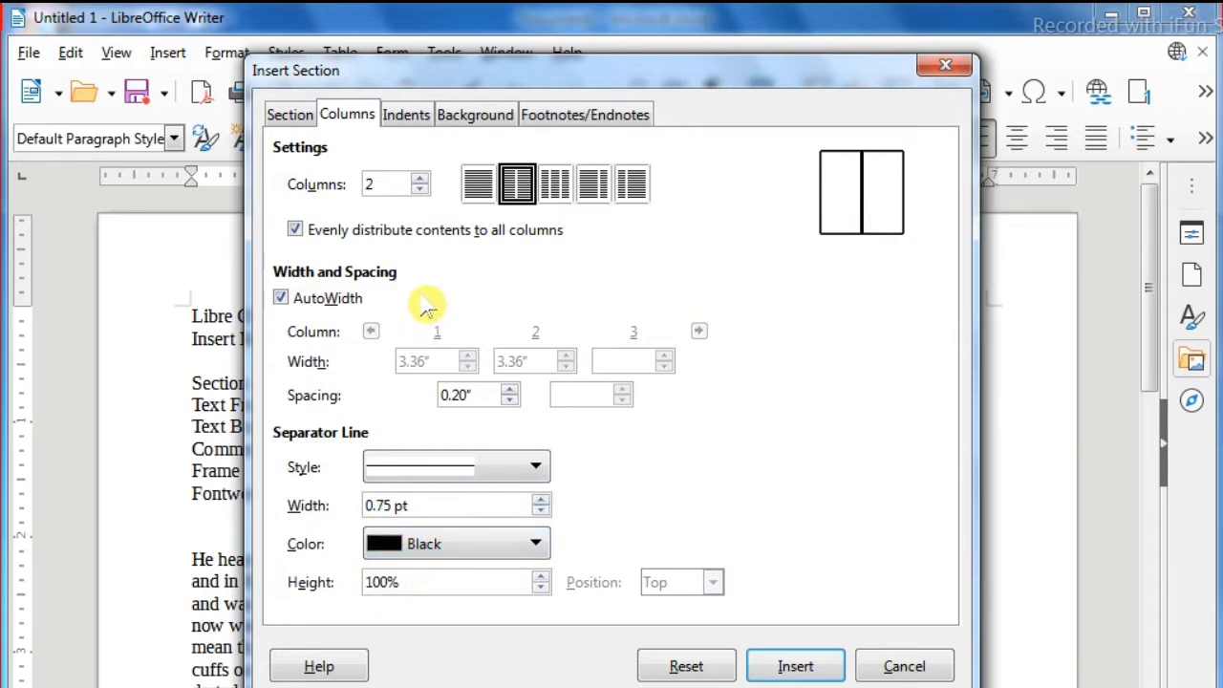
Set the indent before the section to 0.20 inches.
click(414, 124)
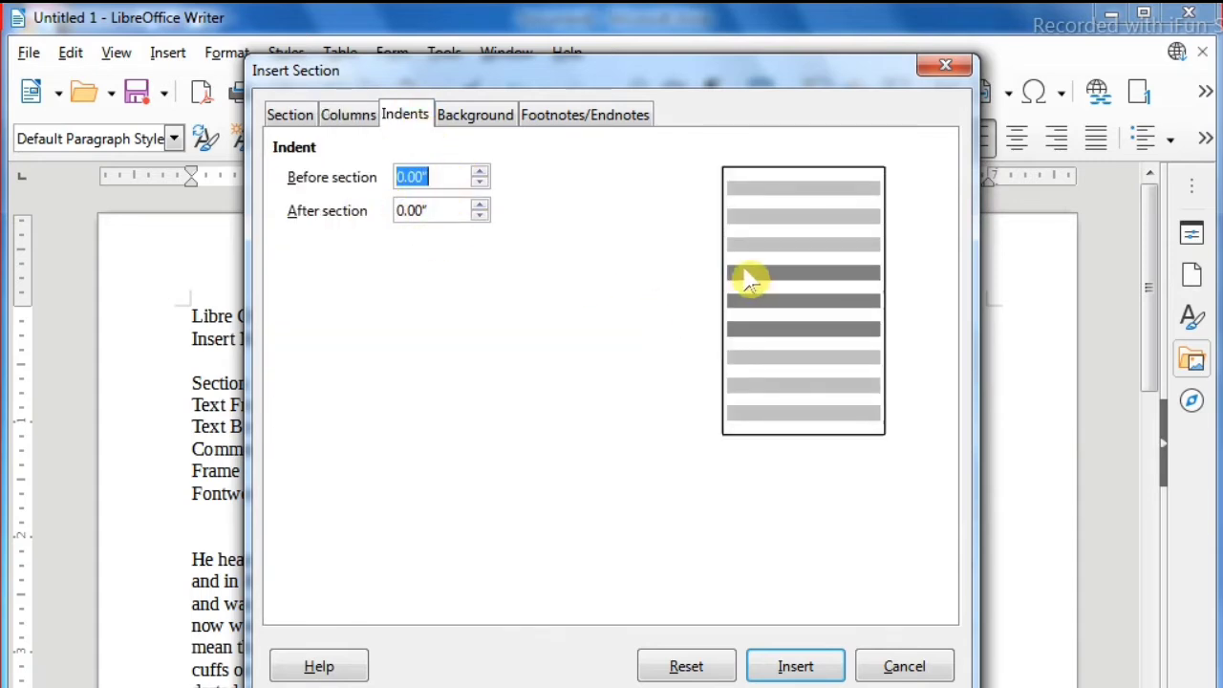
click(481, 174)
click(480, 174)
click(480, 174)
click(481, 174)
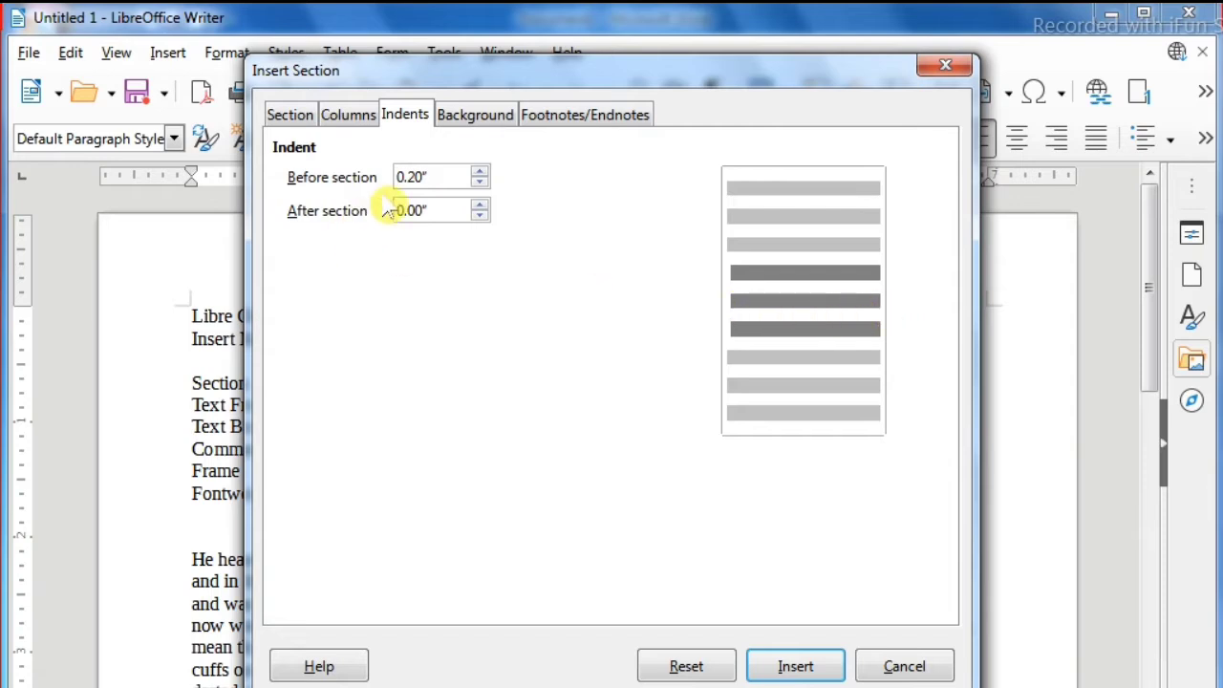
Fill the section background with the green grass bitmap, tiled, and insert the section.
click(483, 132)
click(584, 168)
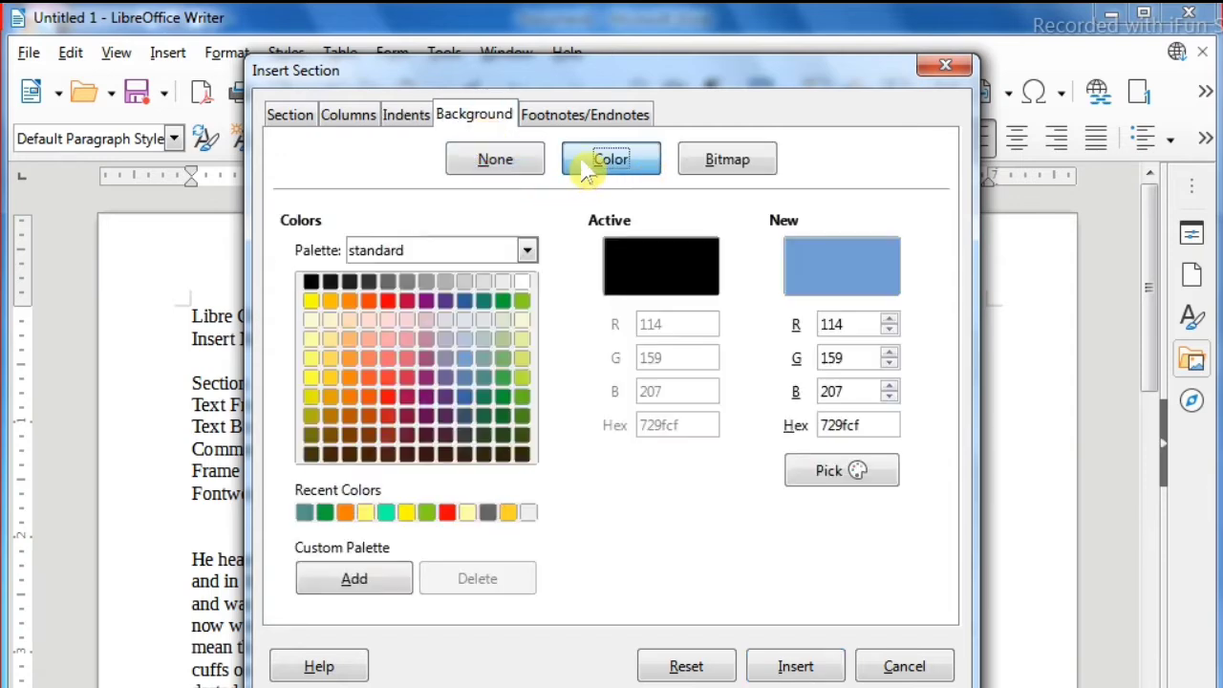
click(310, 362)
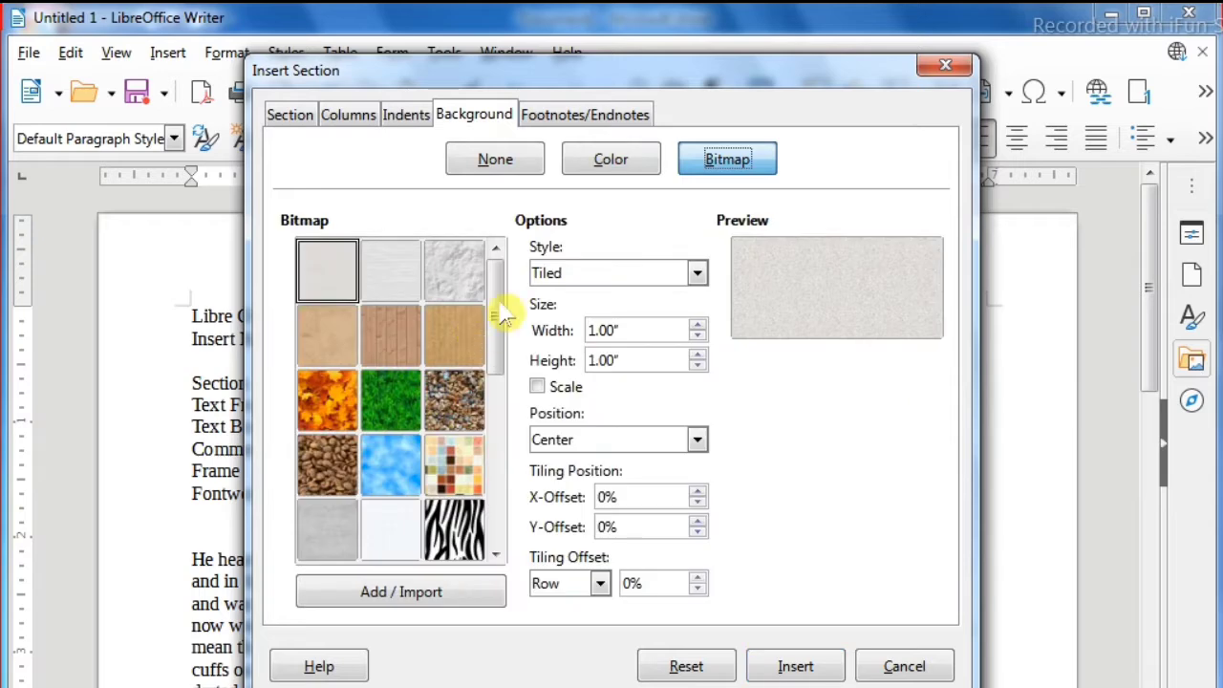
click(387, 394)
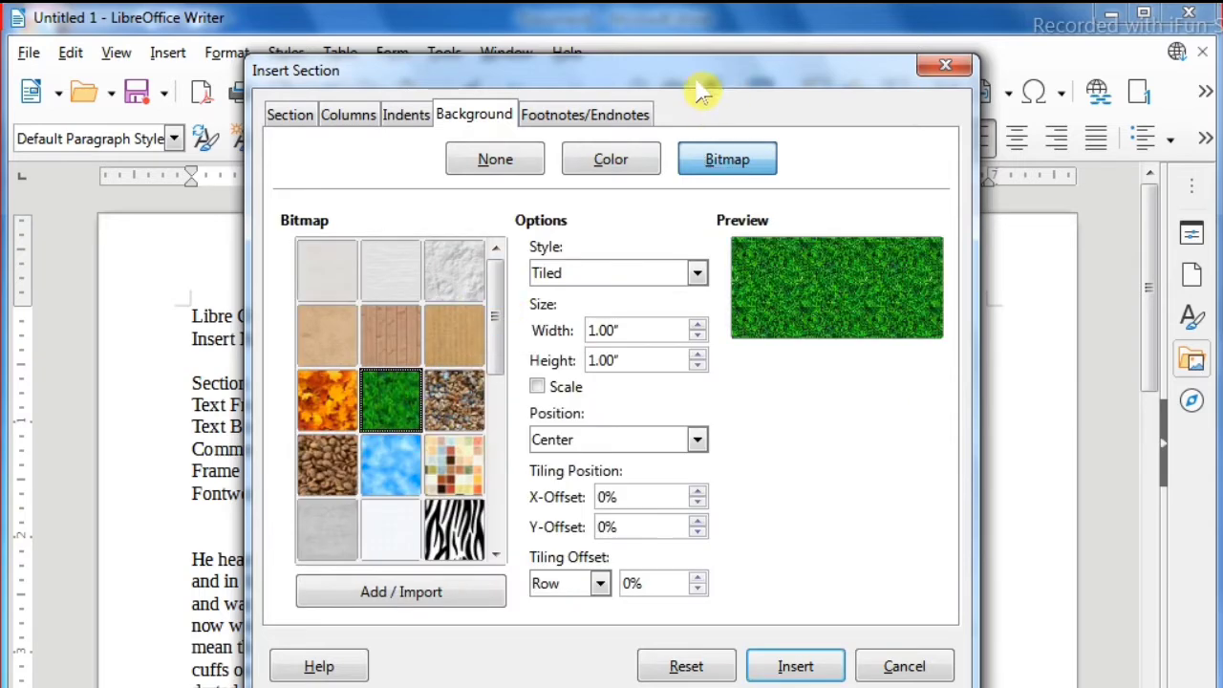
click(621, 124)
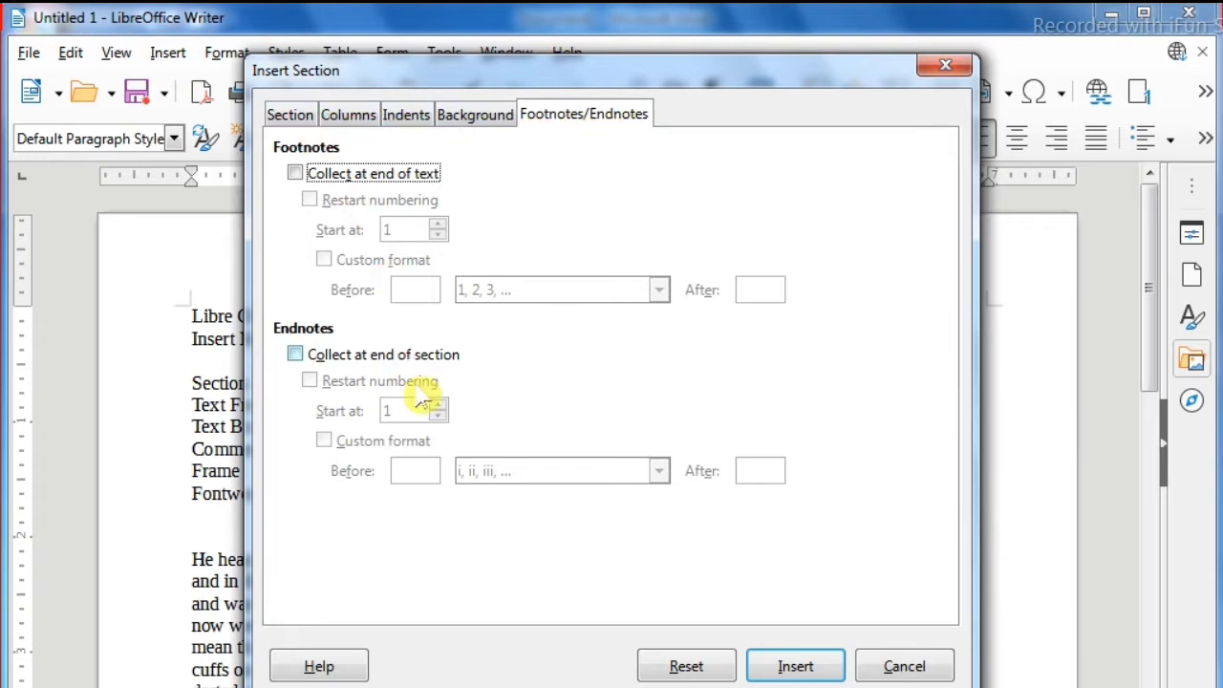
click(795, 666)
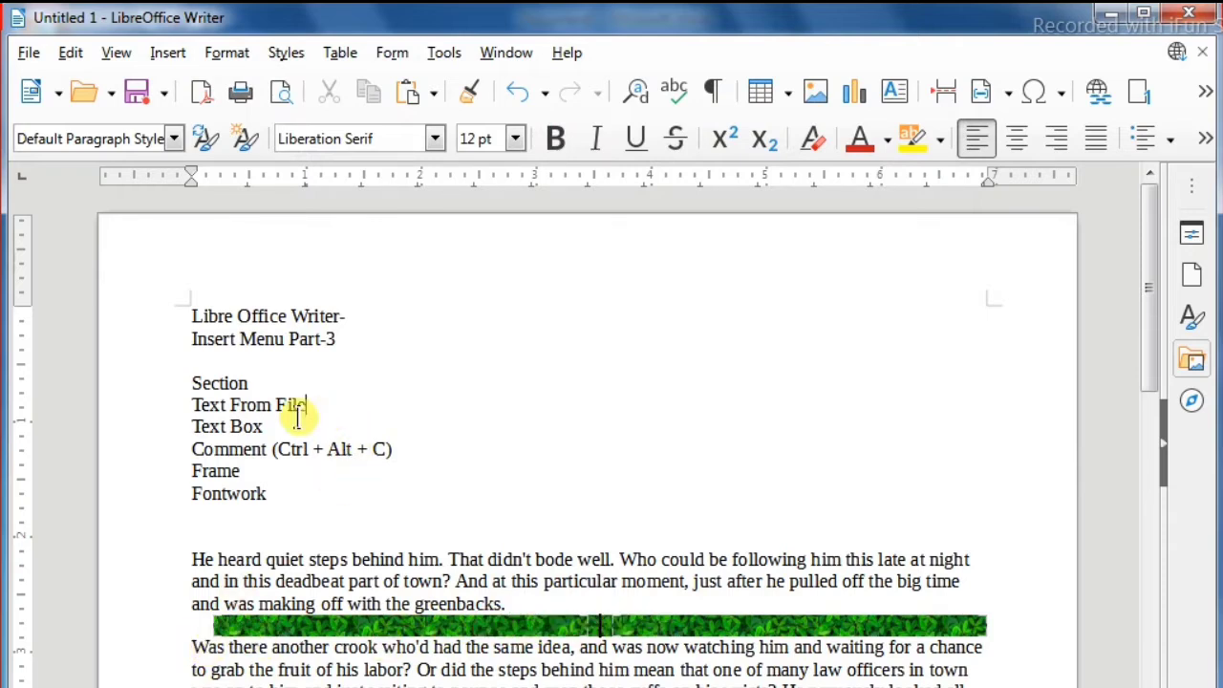
Insert the text of the file "aaa hindi" on the blank line below the Fontwork topic.
click(329, 511)
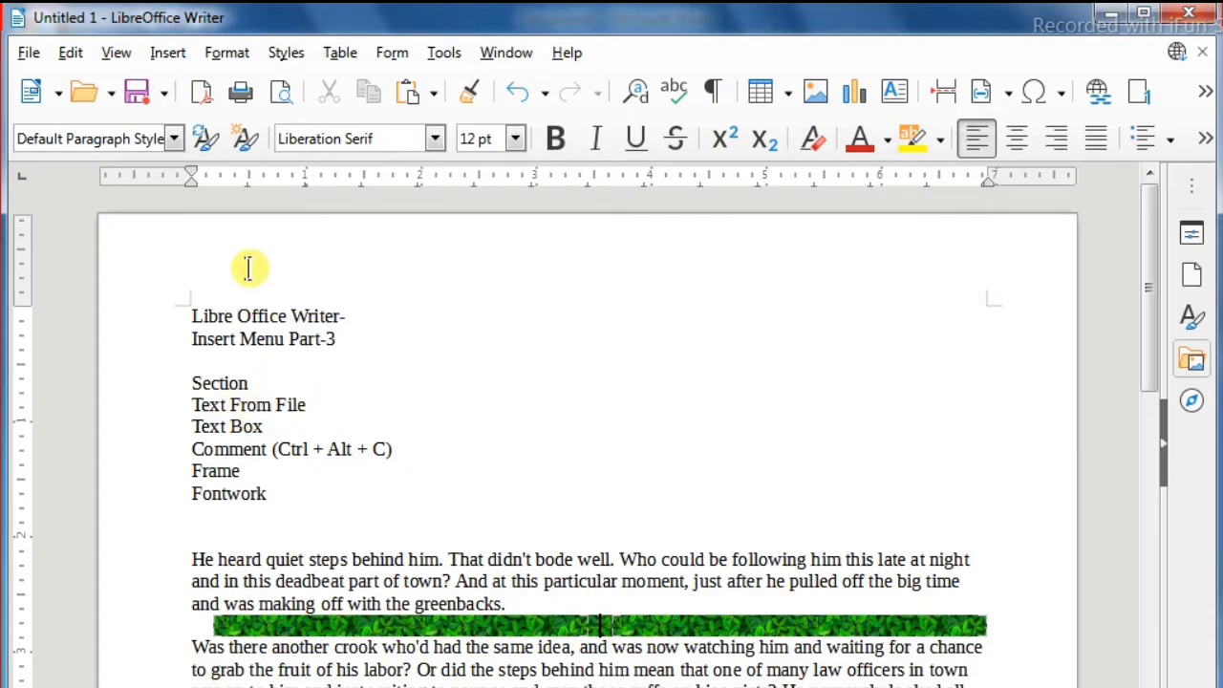
click(169, 55)
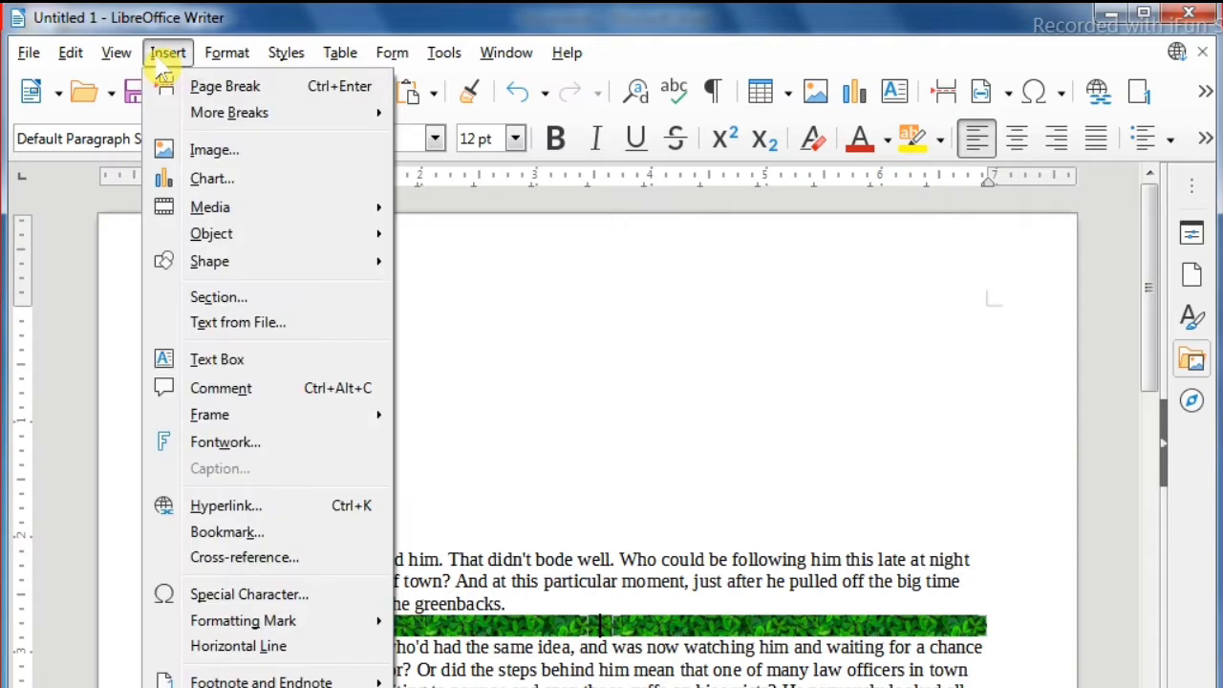
click(256, 326)
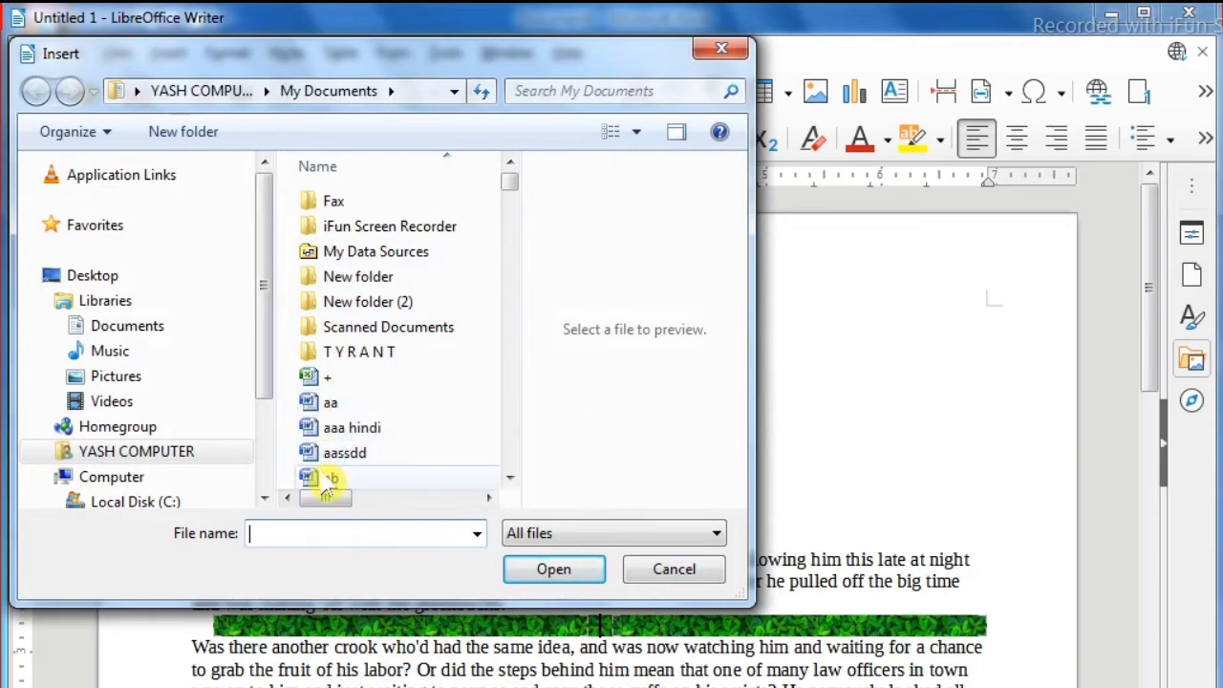
double_click(346, 432)
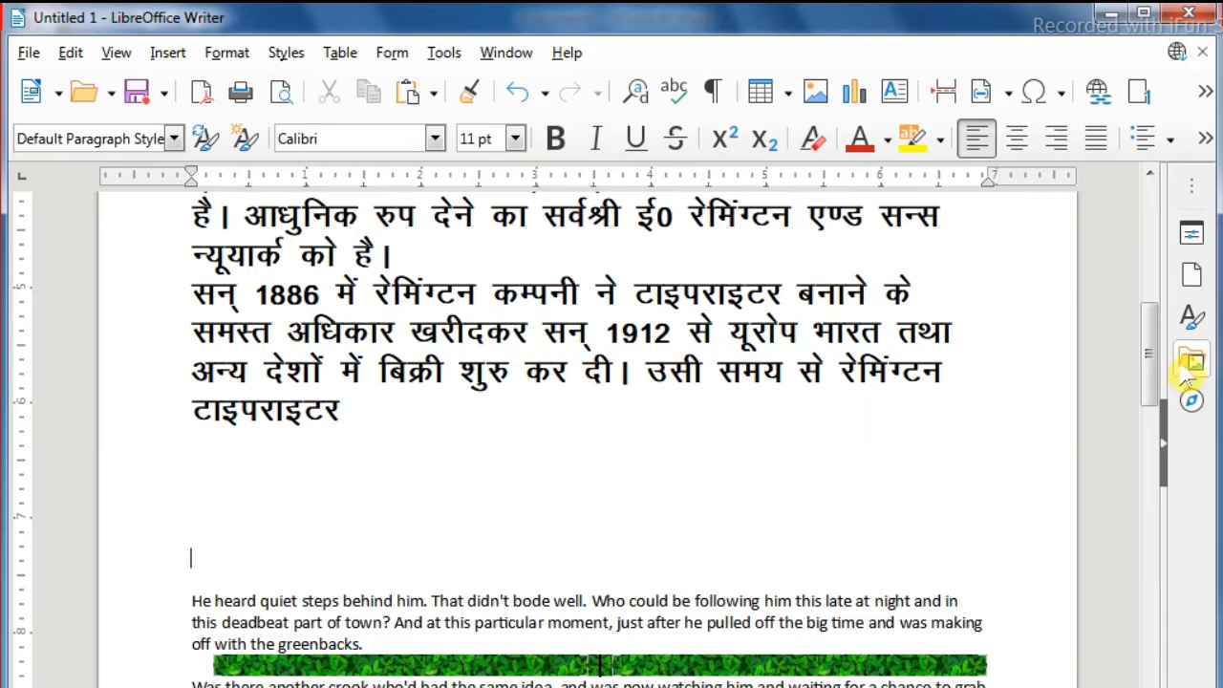
Examine the inserted Hindi text from its beginning to its last paragraph.
drag(1143, 339, 1142, 330)
scroll(1142, 334, up, 10)
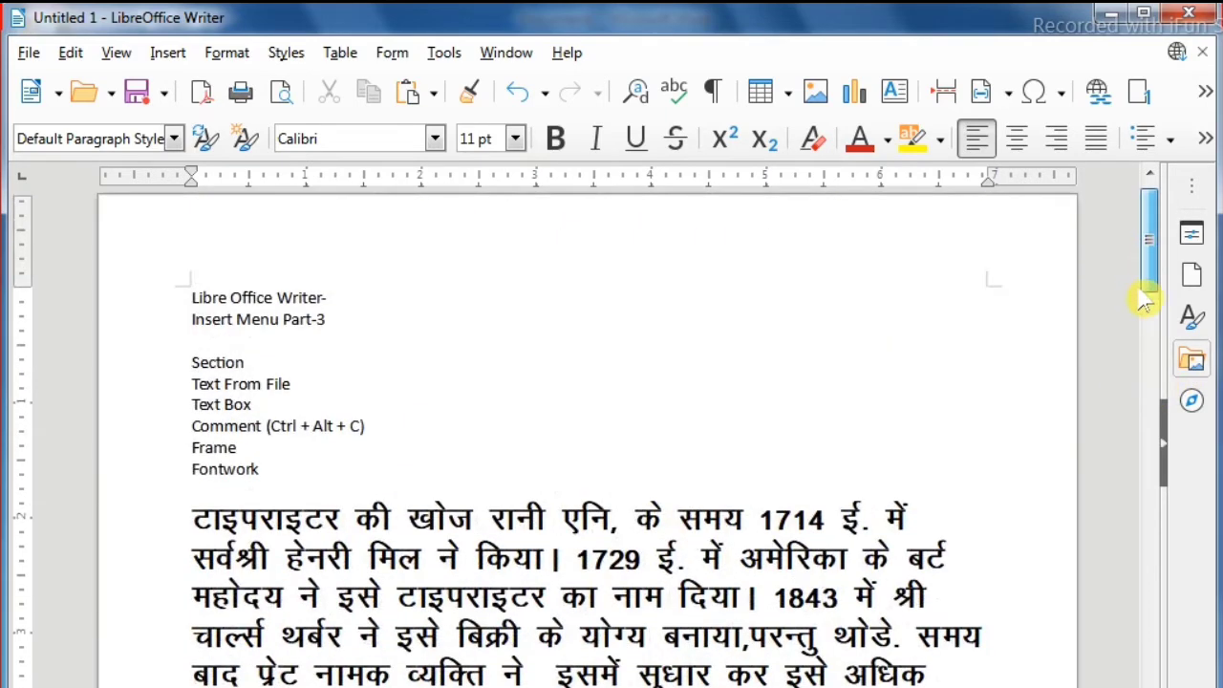
scroll(1143, 349, down, 6)
scroll(1143, 356, down, 2)
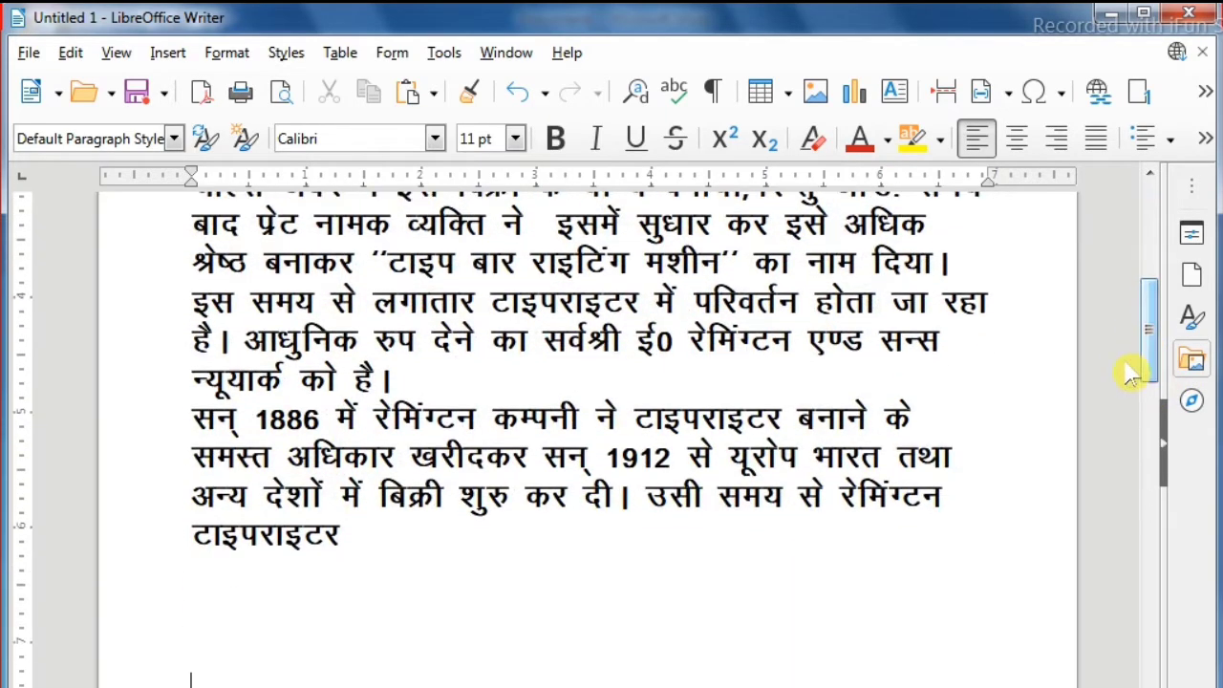
click(686, 524)
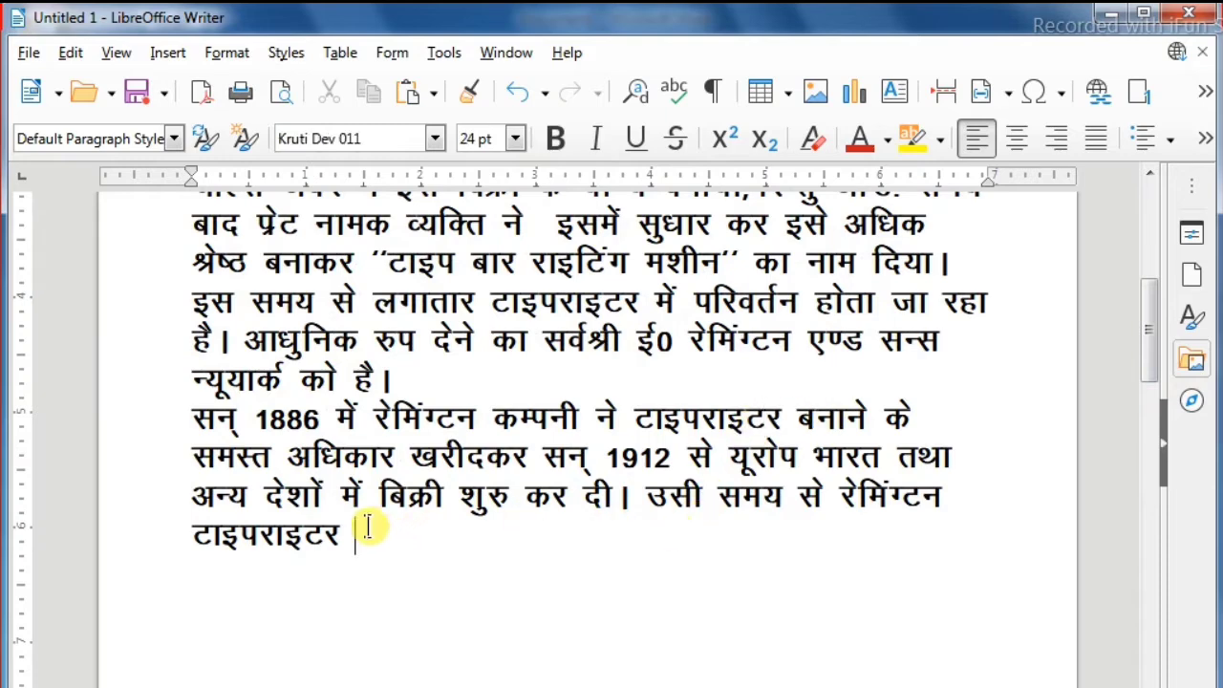
drag(358, 530, 319, 417)
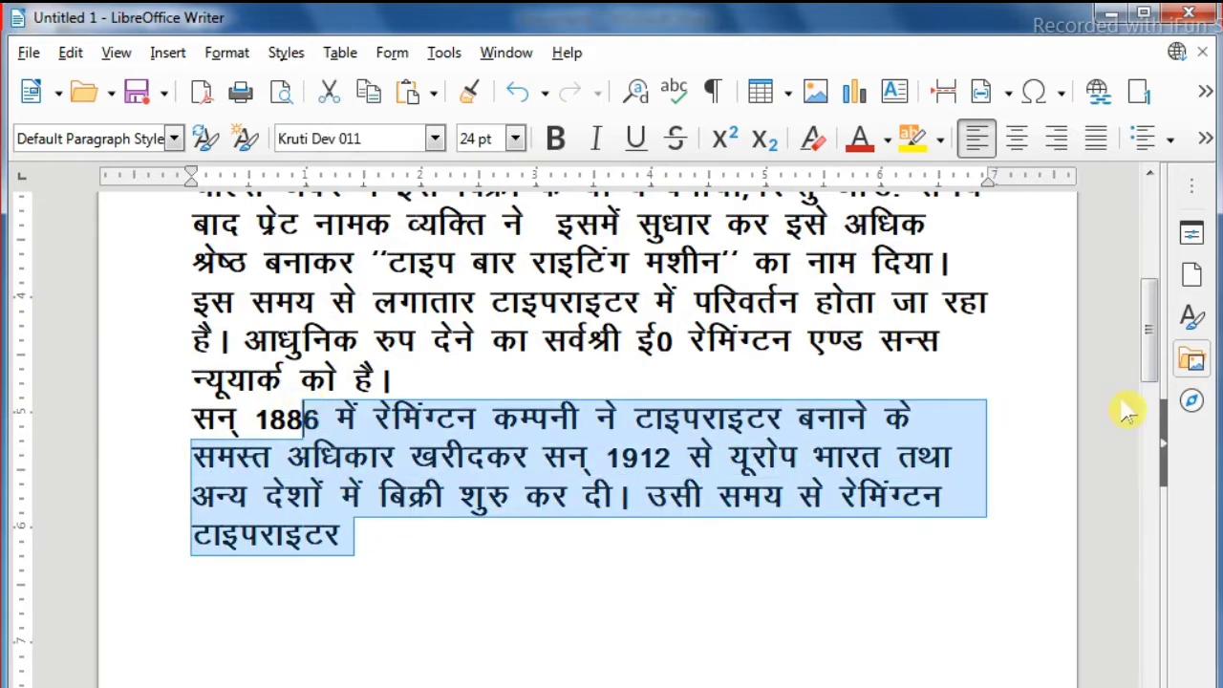
scroll(1144, 287, up, 8)
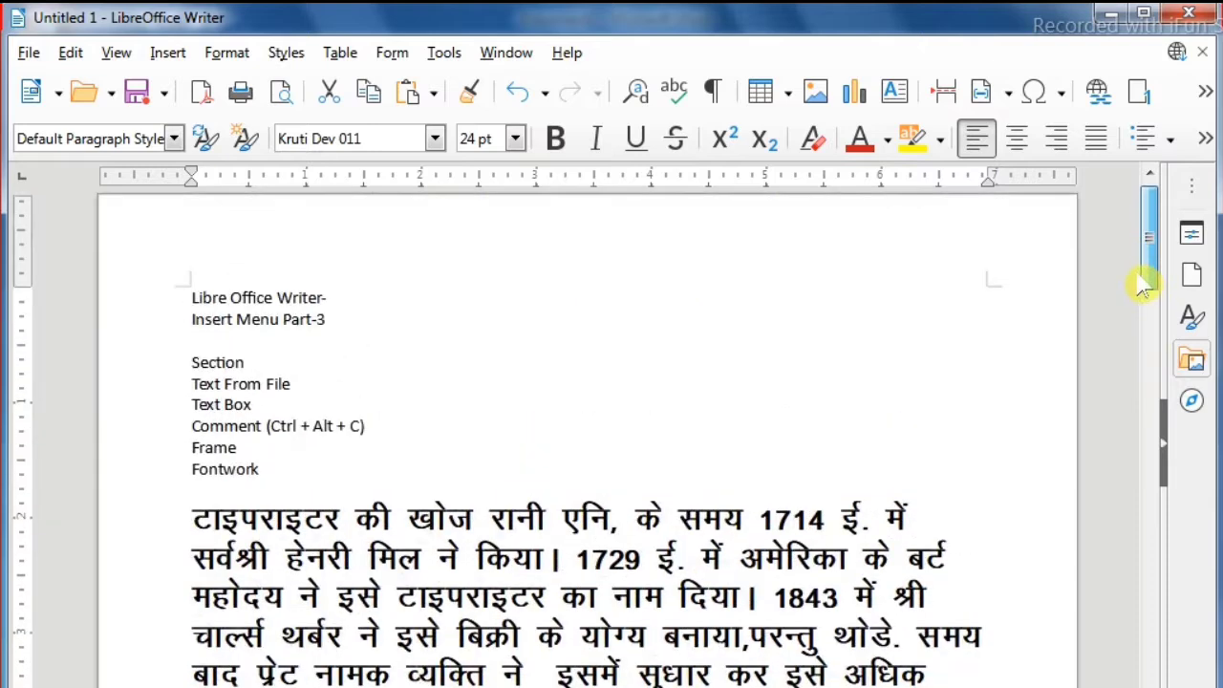
click(260, 558)
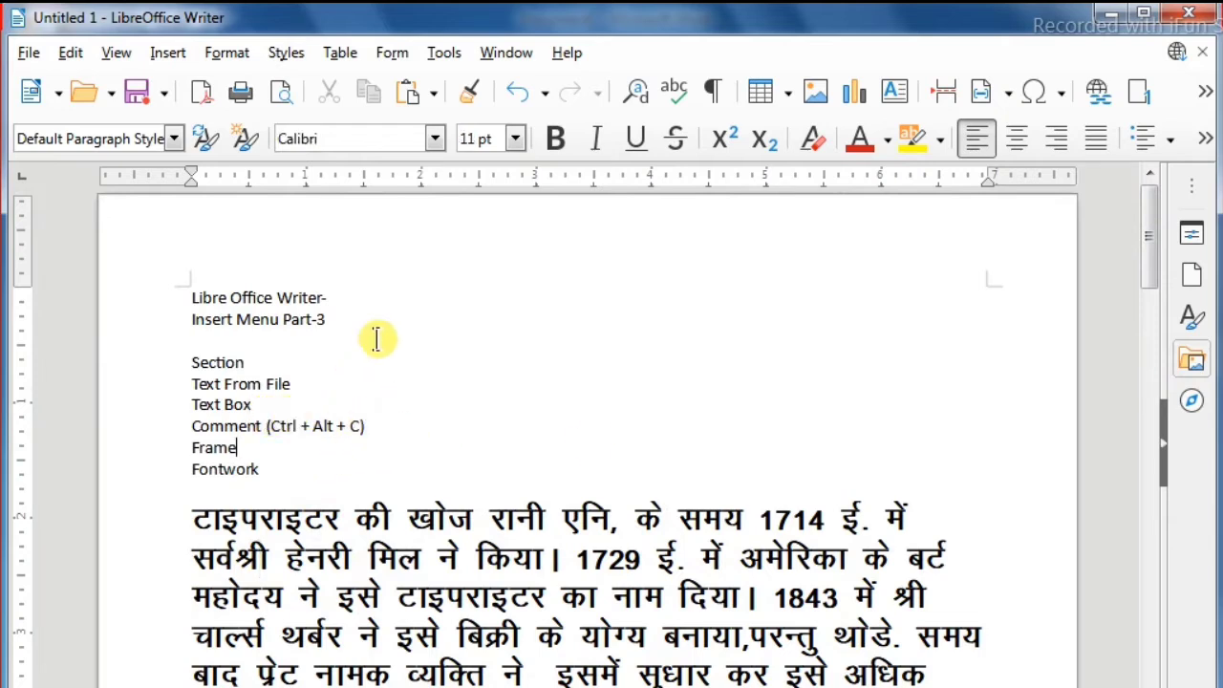
key(Down)
key(Down)
key(Down)
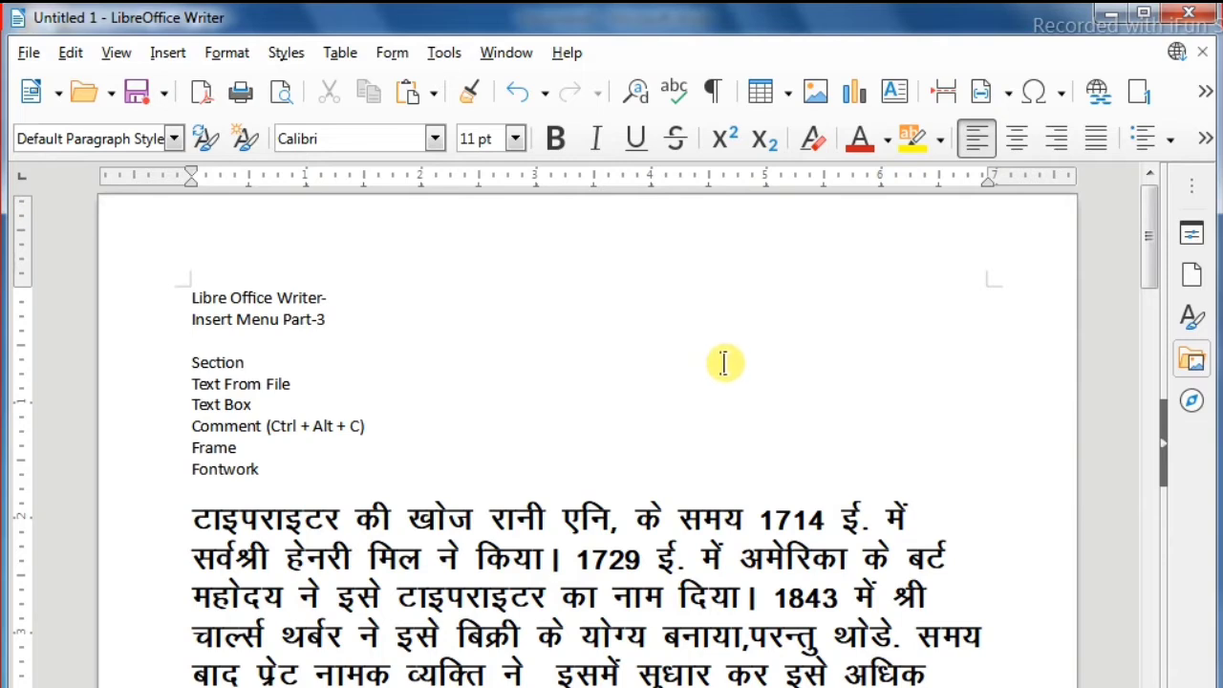
key(Up)
key(Down)
key(Down)
key(Down)
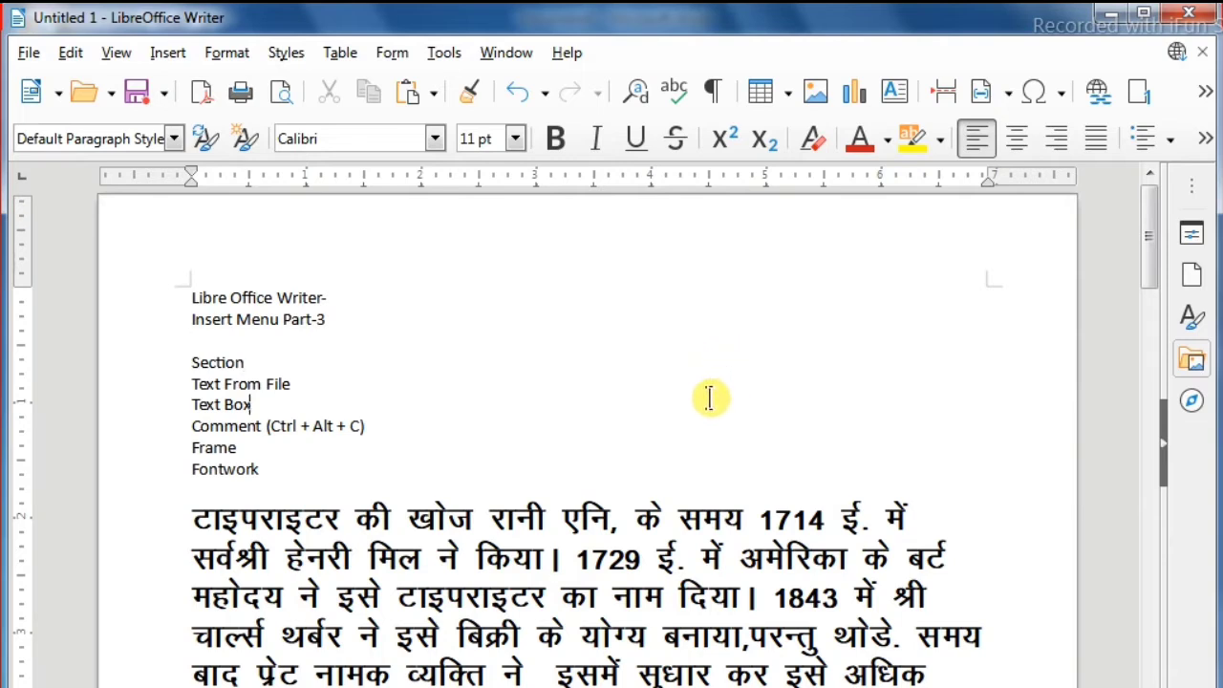
Draw a text box about 1.3 inches wide in the empty area beside the topic list.
click(170, 56)
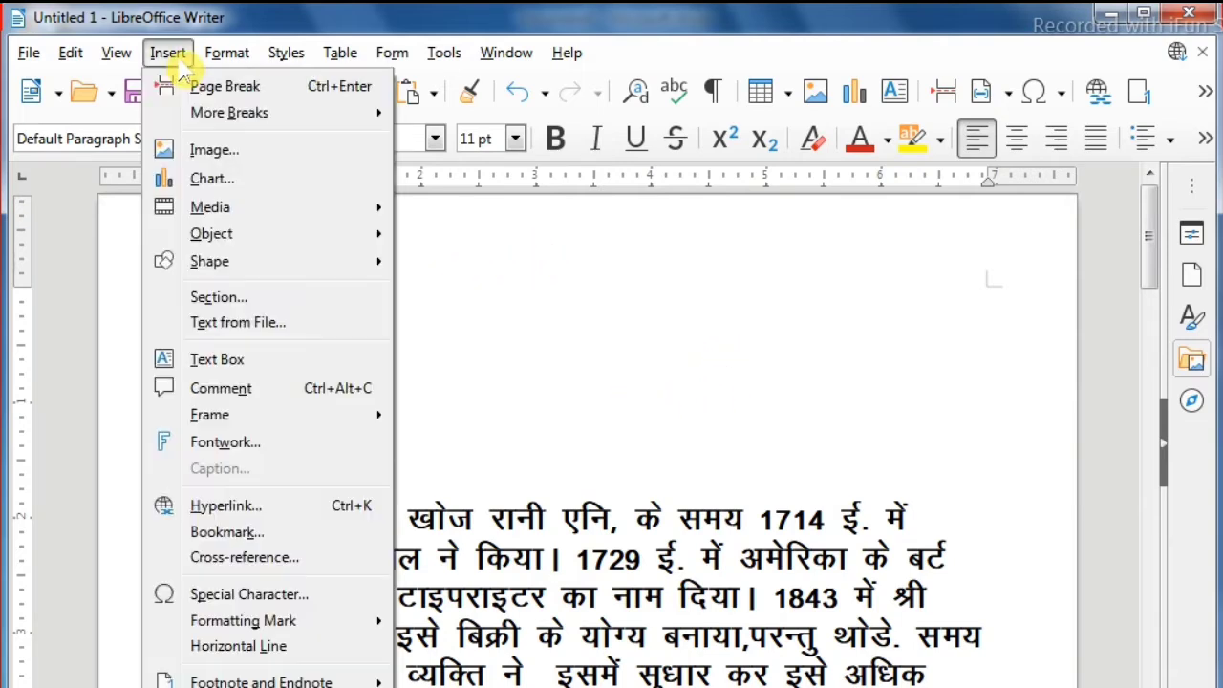
click(227, 372)
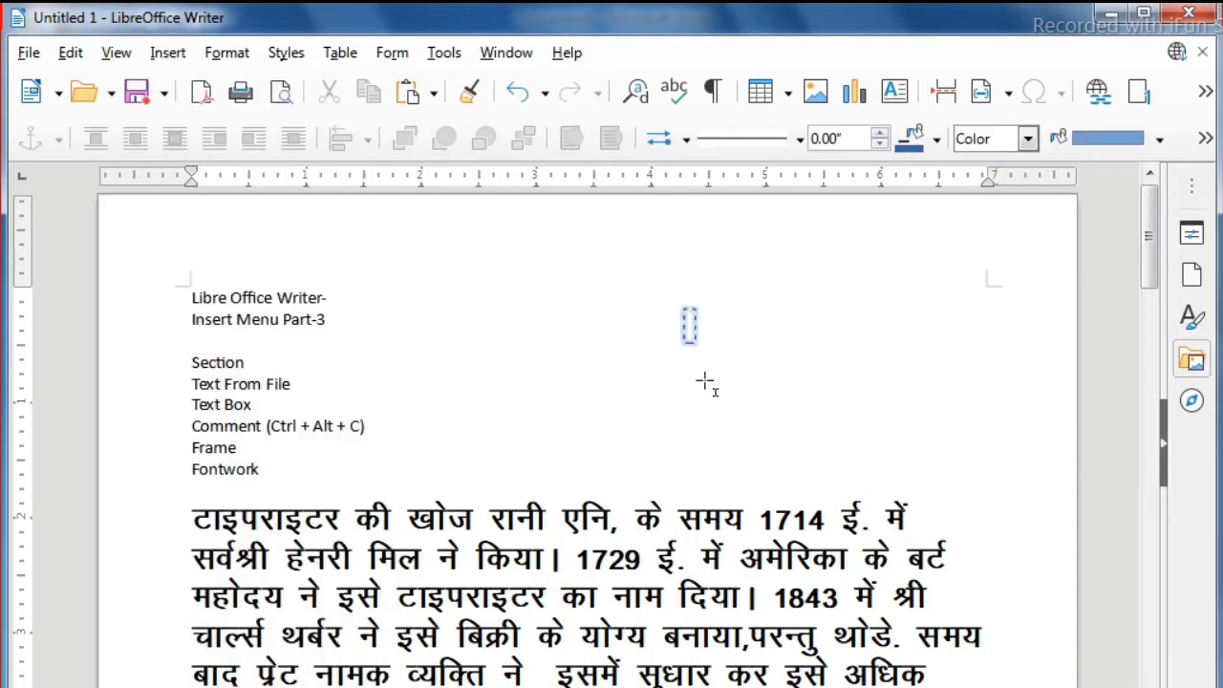
mouse_move(704, 382)
mouse_down()
mouse_move(789, 440)
mouse_move(838, 445)
mouse_up()
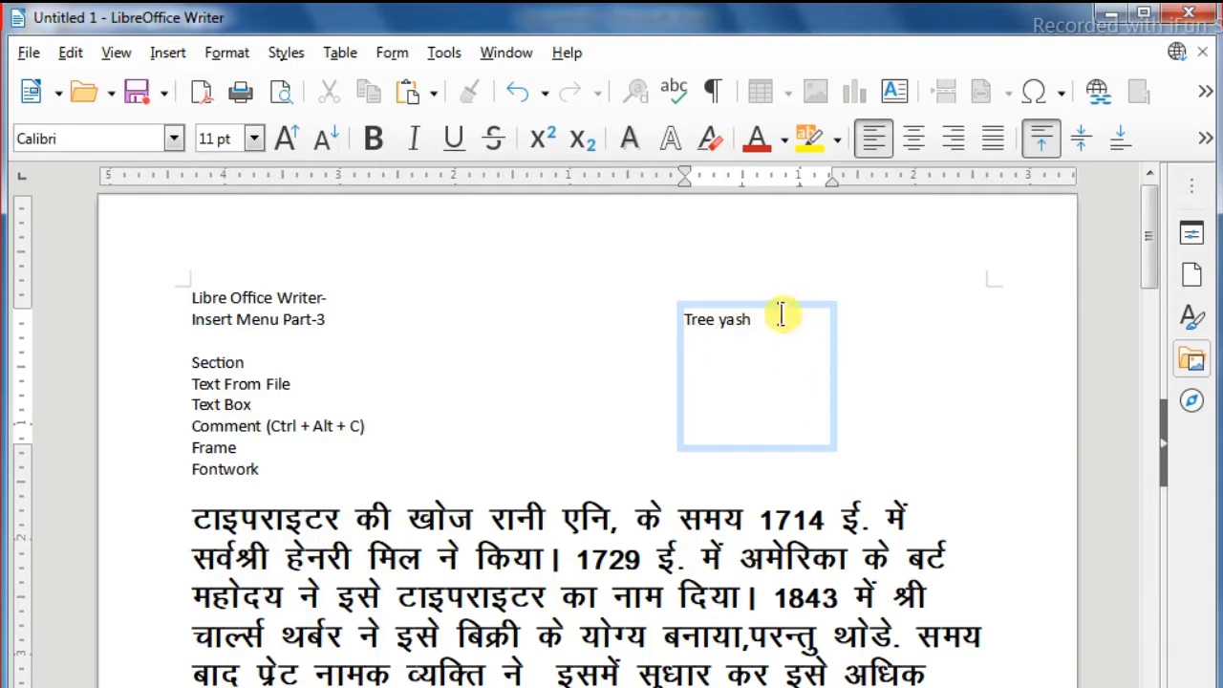
Widen the text box beside the topic list to about 1.5 inches and set its line colour to orange.
click(831, 381)
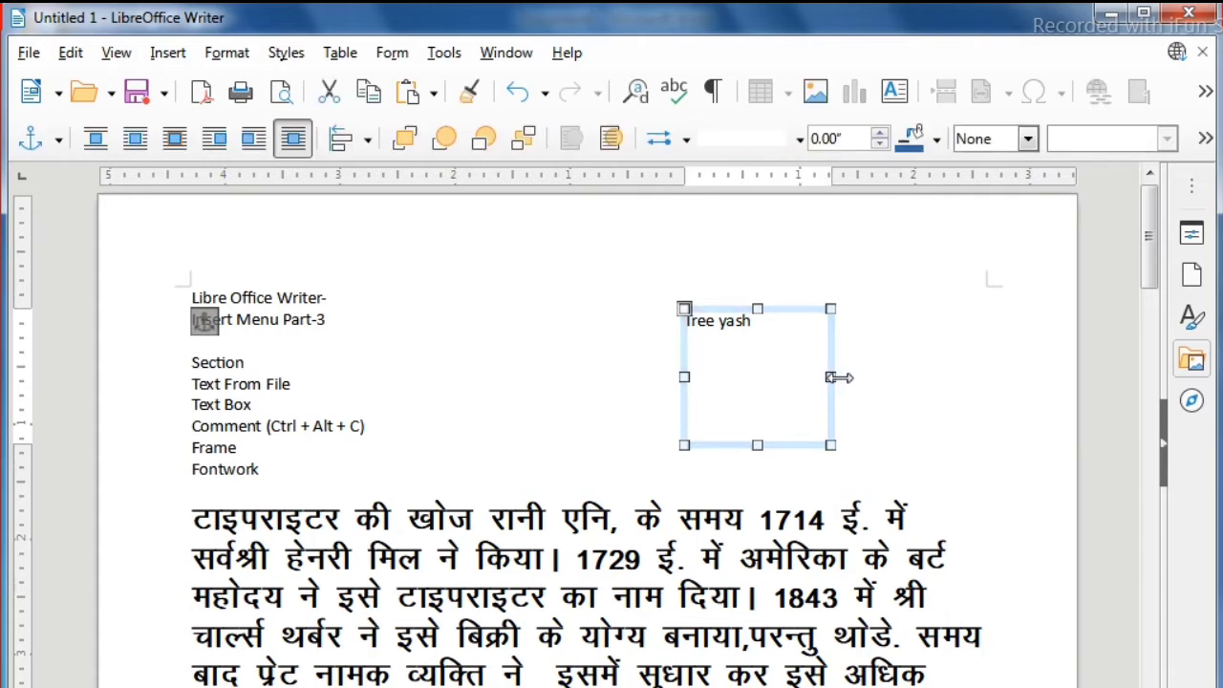
drag(840, 376, 856, 378)
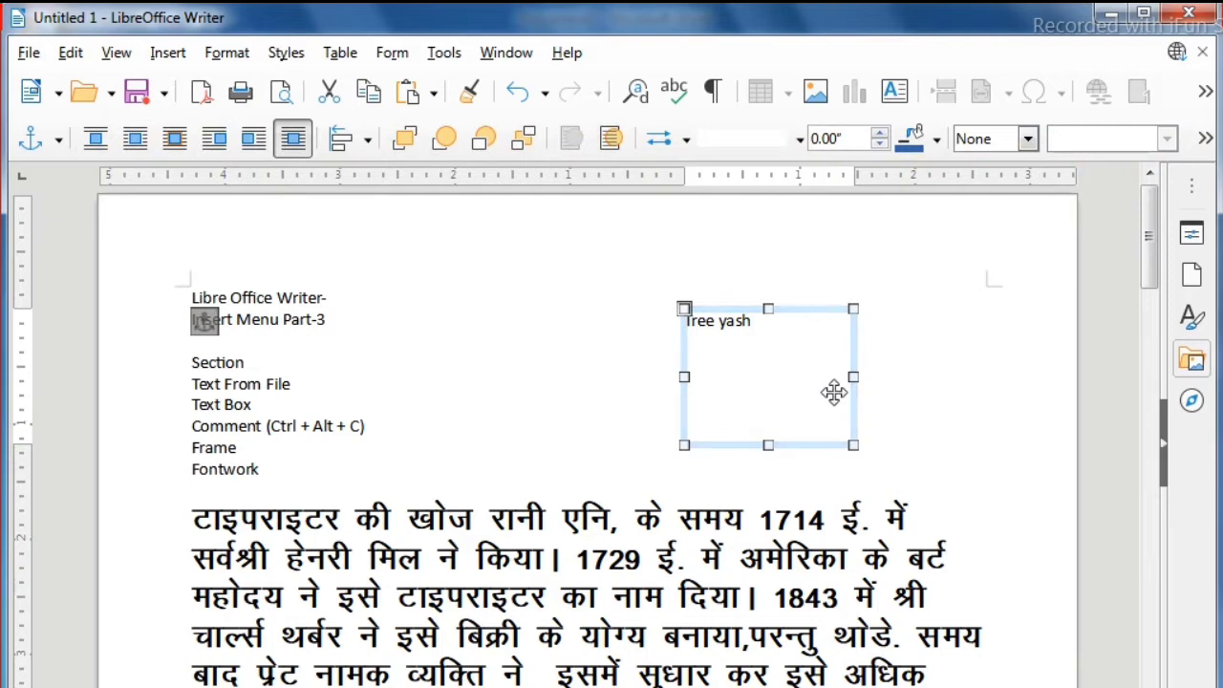
click(936, 140)
click(948, 226)
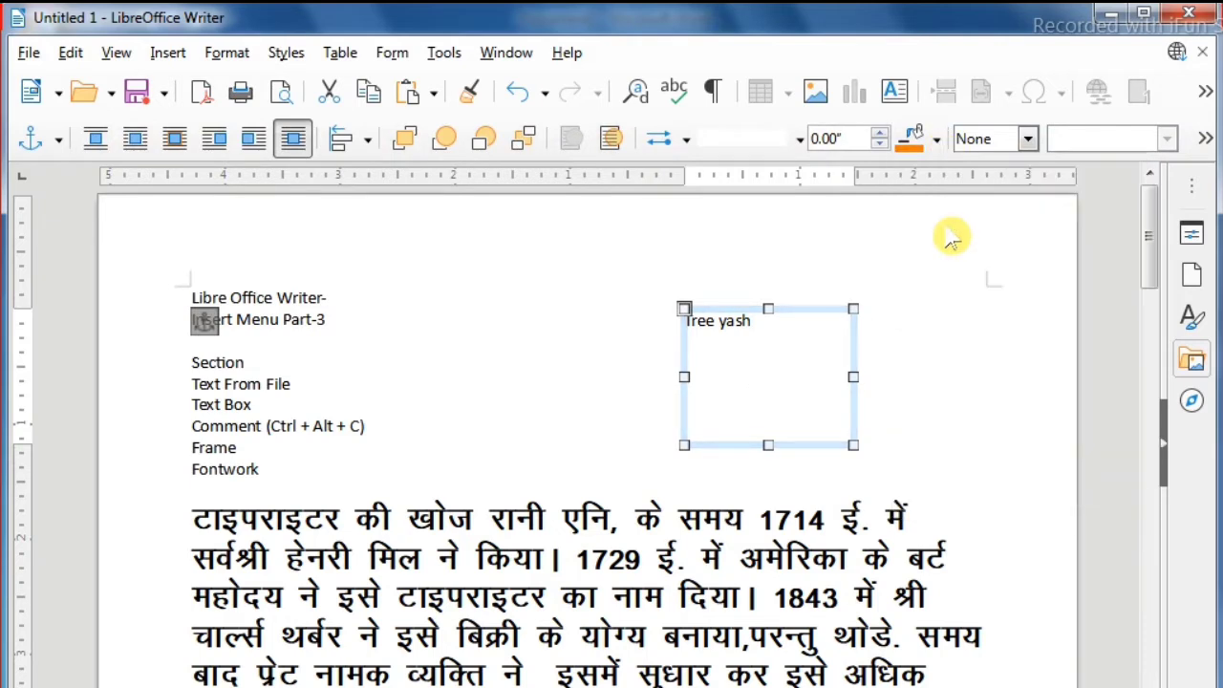
Fill the text box with a solid lime green colour from the standard palette.
click(1028, 139)
click(984, 182)
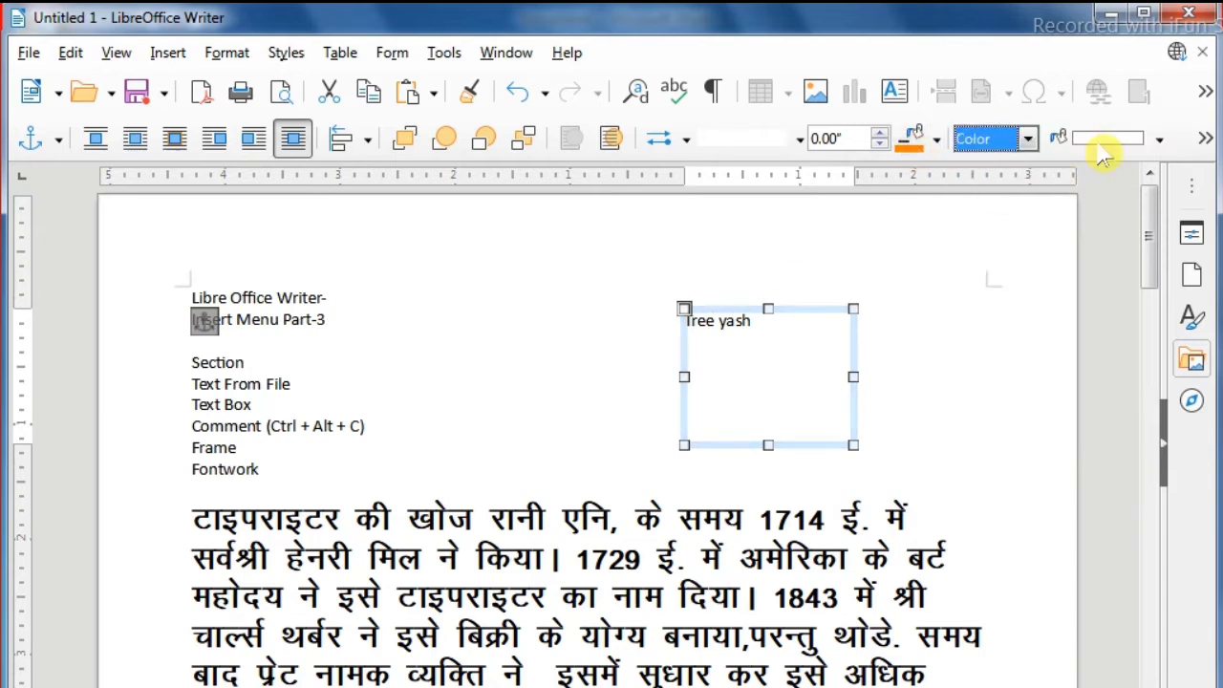
click(1163, 141)
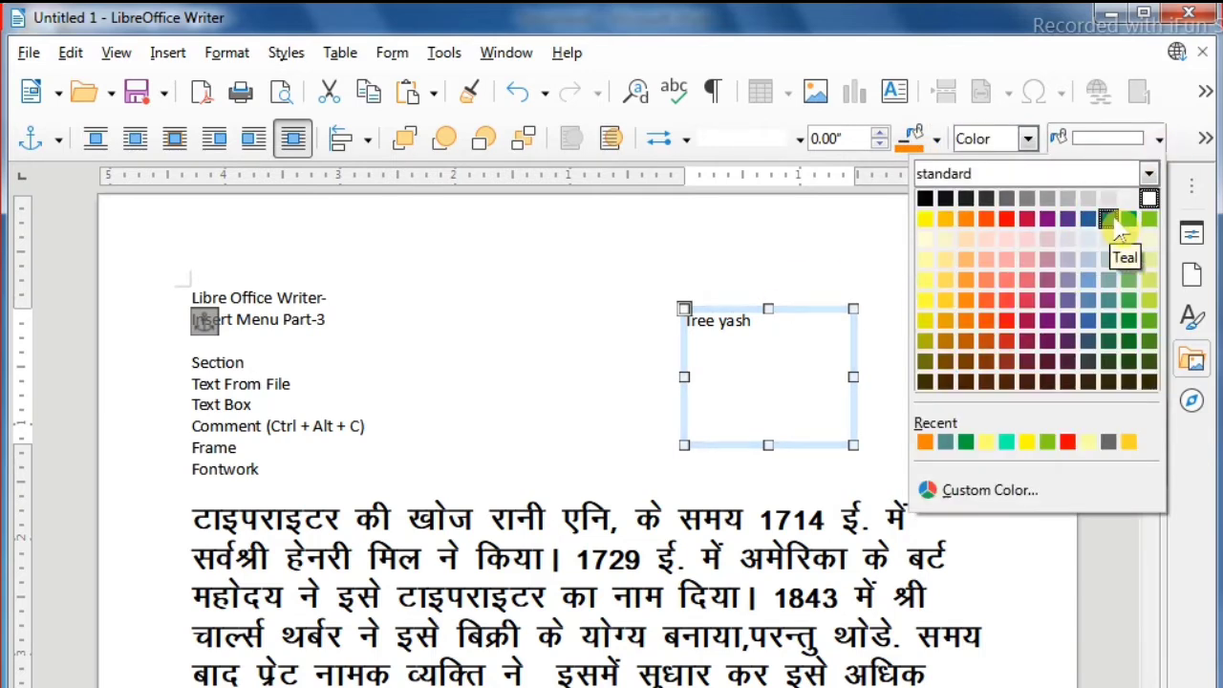
click(1142, 226)
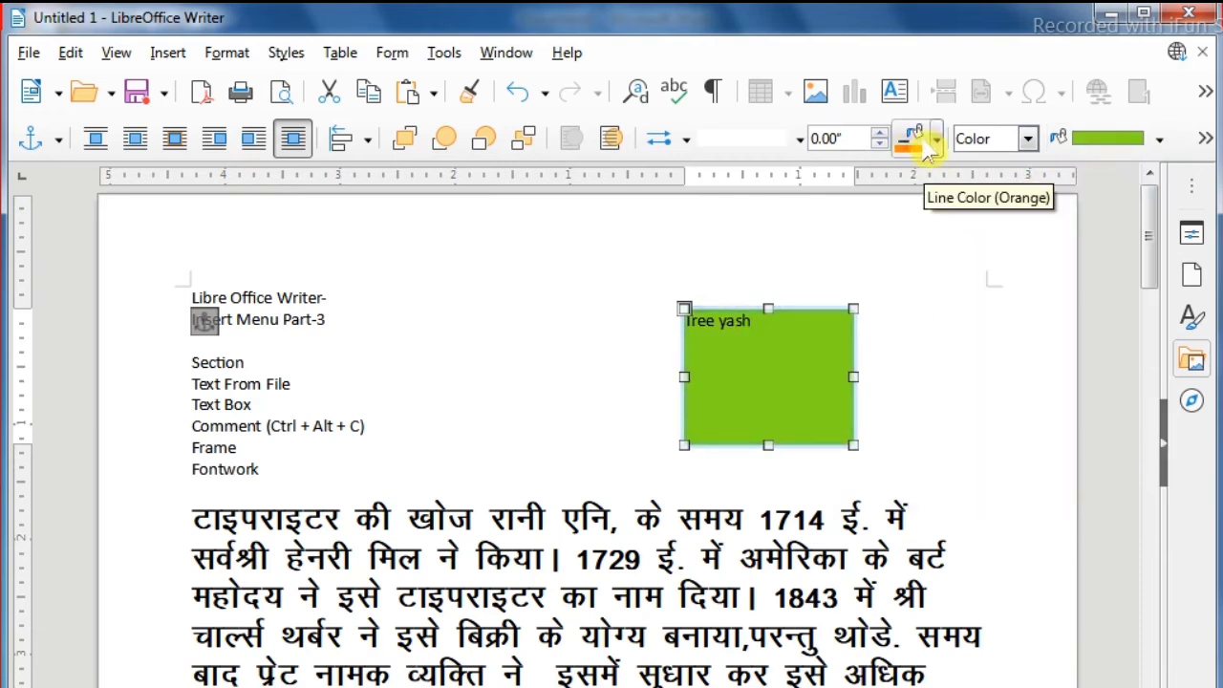
Give the green text box a continuous outline and check the result with the box deselected.
click(799, 141)
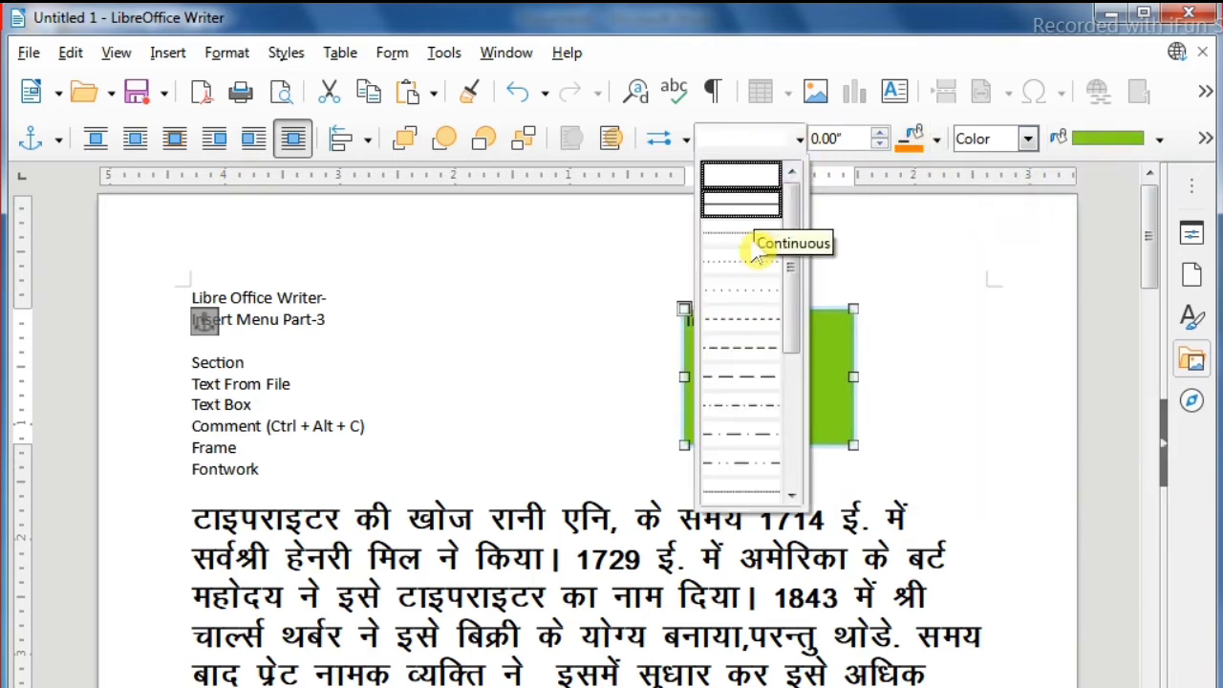
click(772, 210)
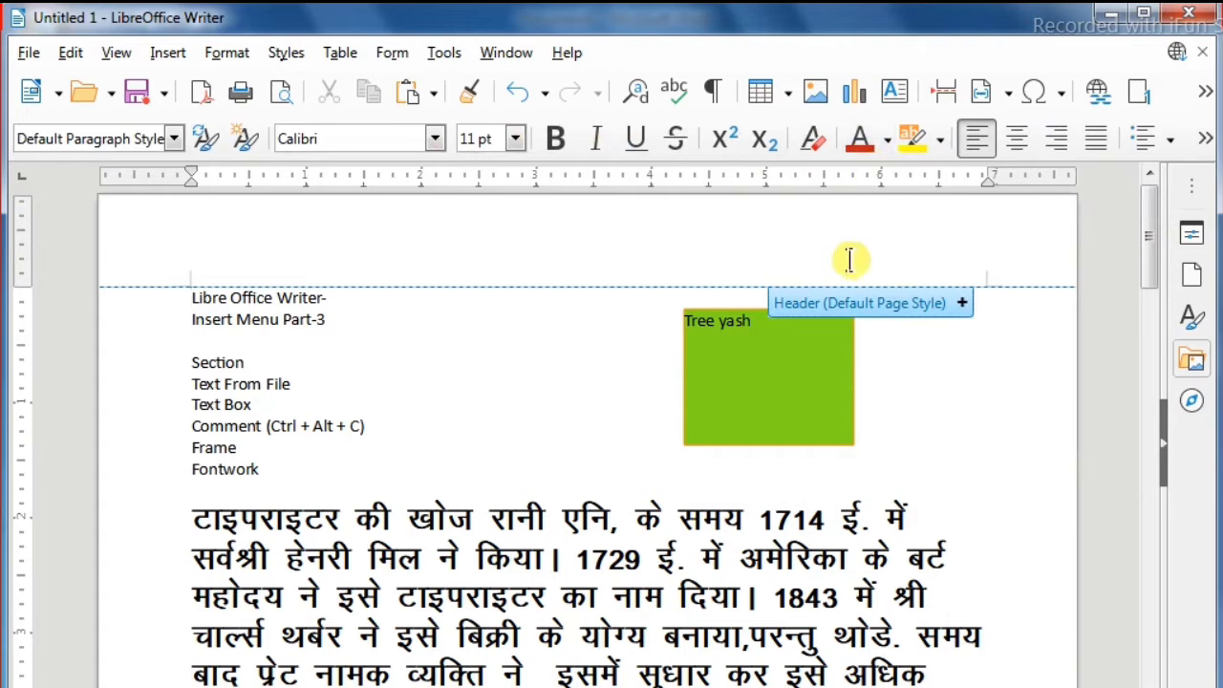
click(873, 397)
click(758, 391)
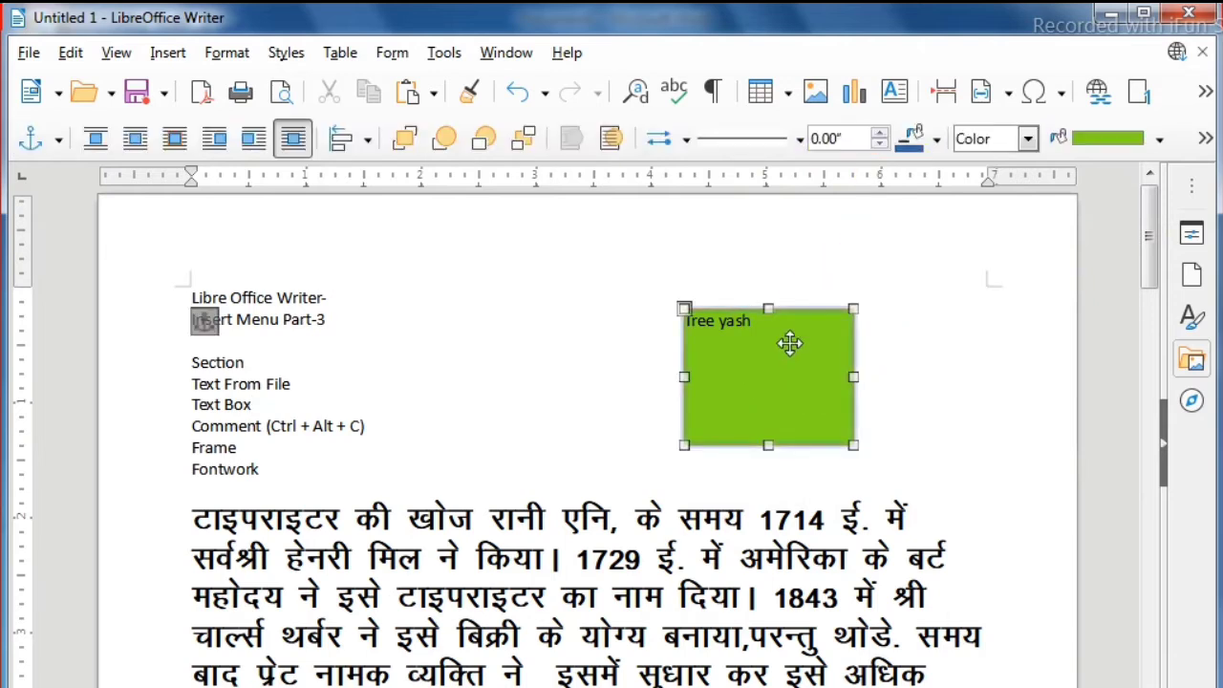
click(496, 451)
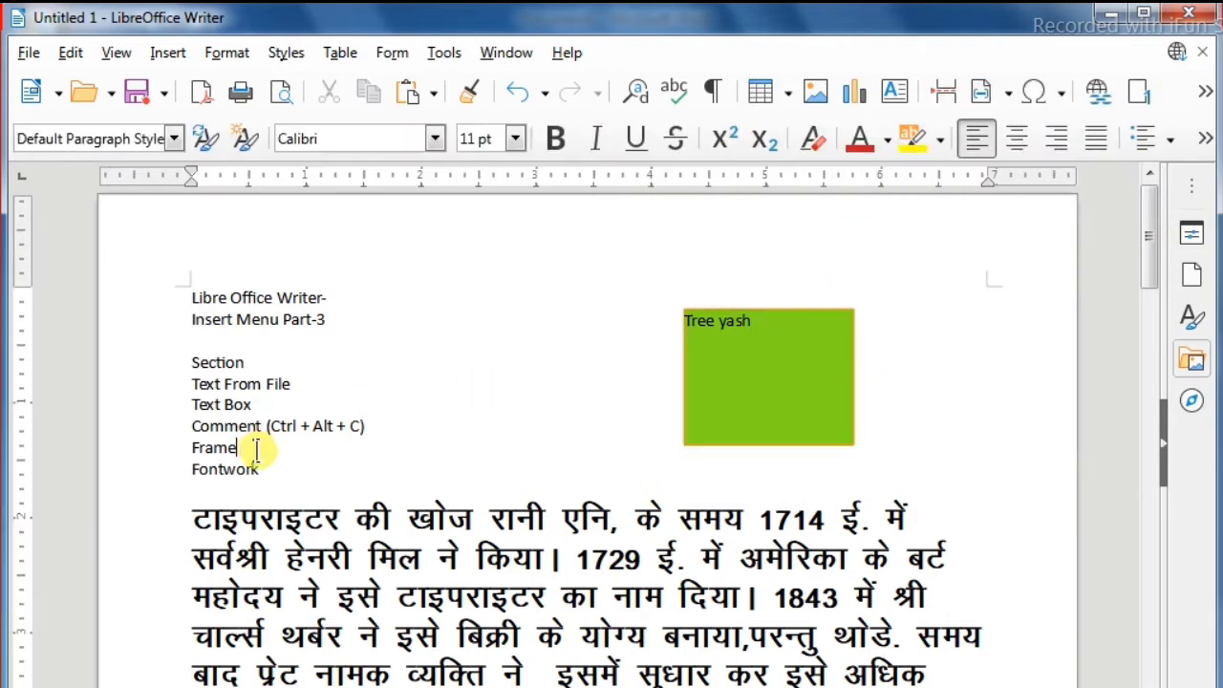
Attach a comment reading "Hfkhghj hfgkhjg ghfl" to the first Hindi word, "टाइपराइटर".
click(359, 520)
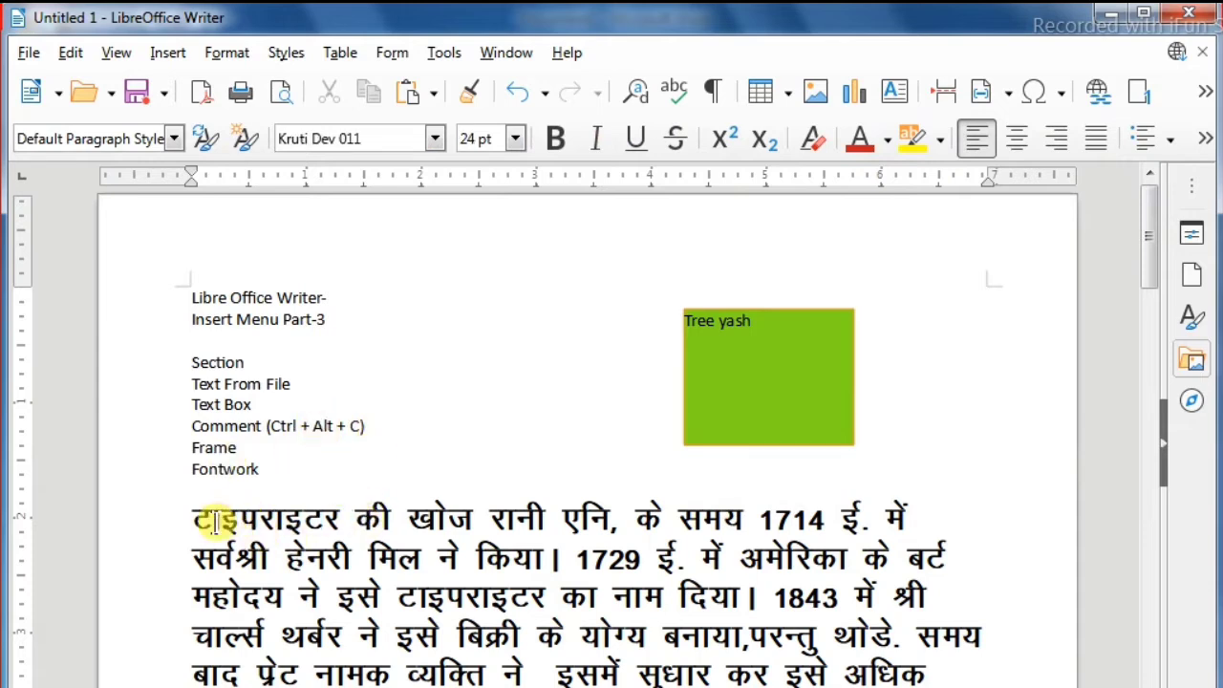
mouse_move(198, 519)
mouse_down()
mouse_move(350, 519)
mouse_move(204, 521)
mouse_up()
click(348, 523)
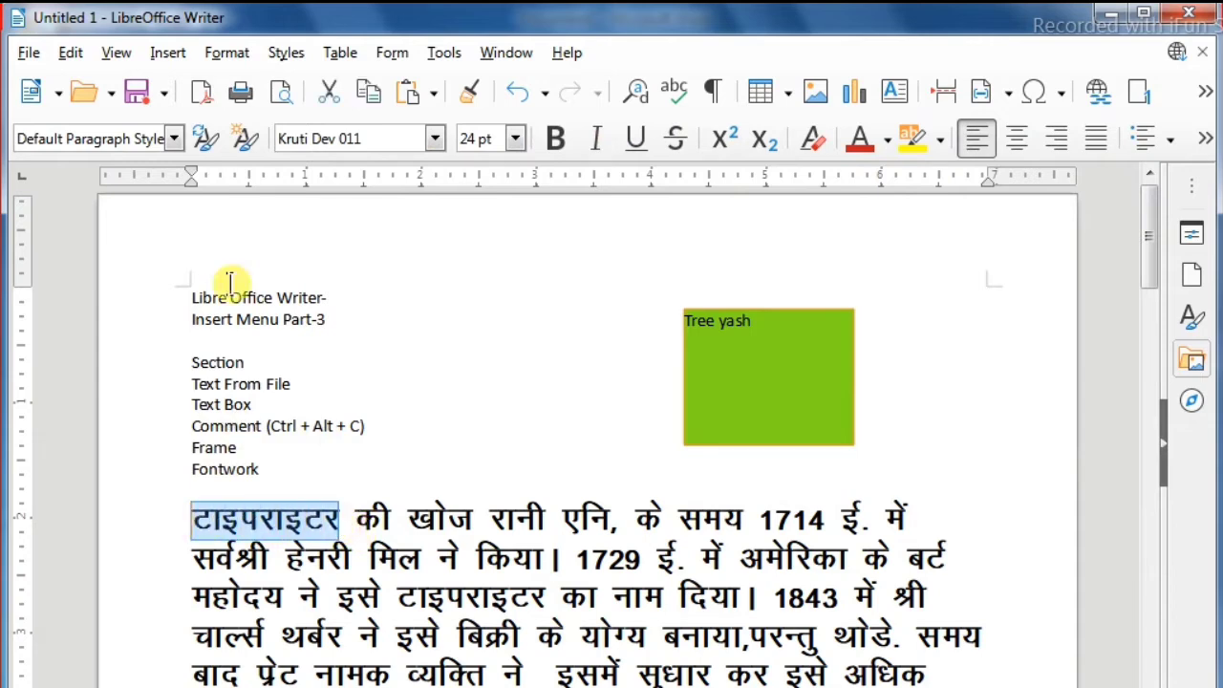
click(169, 52)
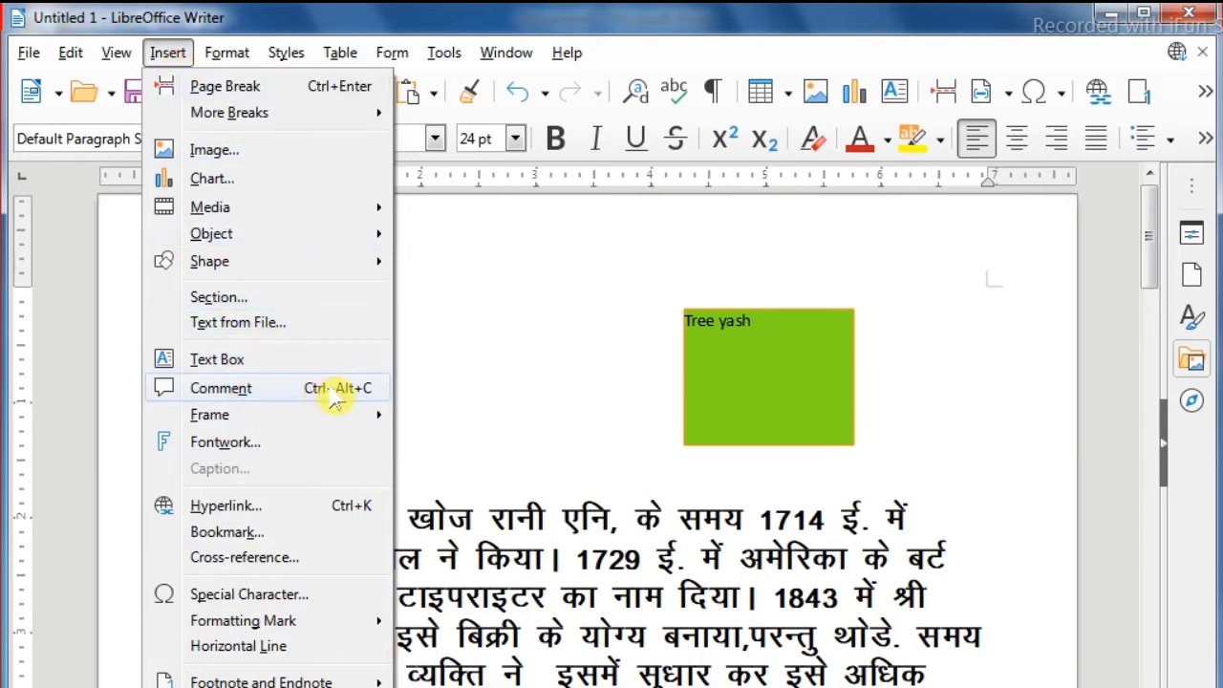
click(220, 389)
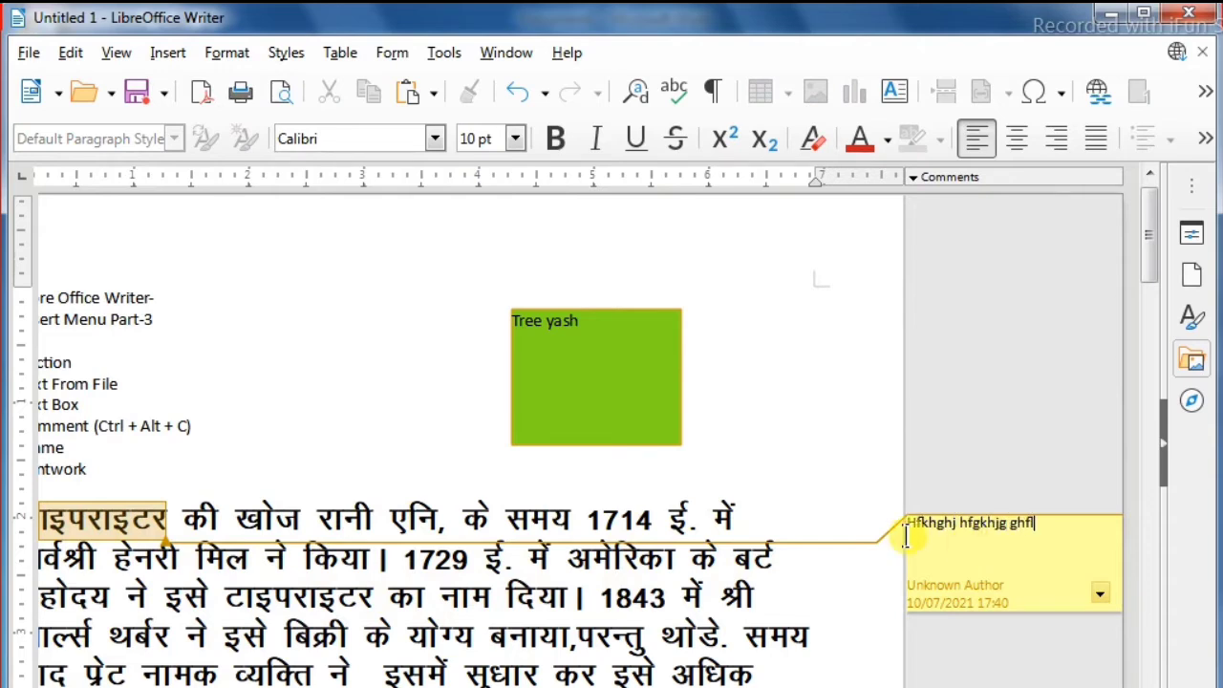
click(459, 598)
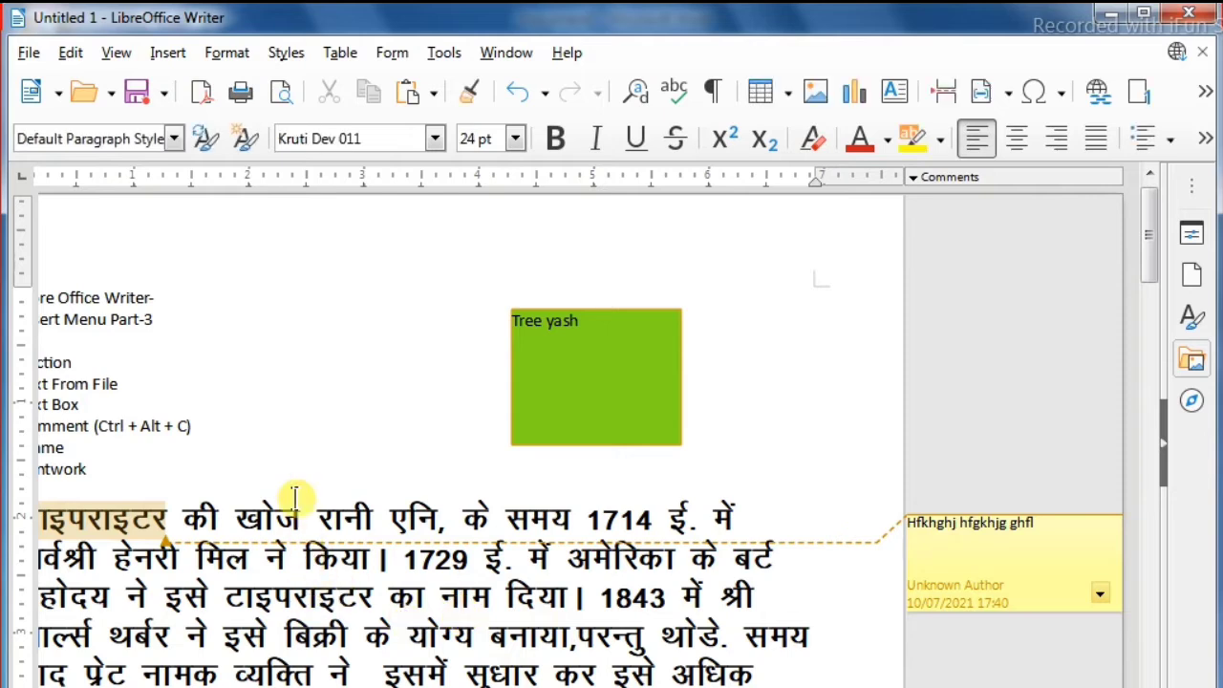
Attach a comment reading "hjgkjgkhkbvn" to the word "खोज" in the first Hindi line.
drag(299, 517, 249, 511)
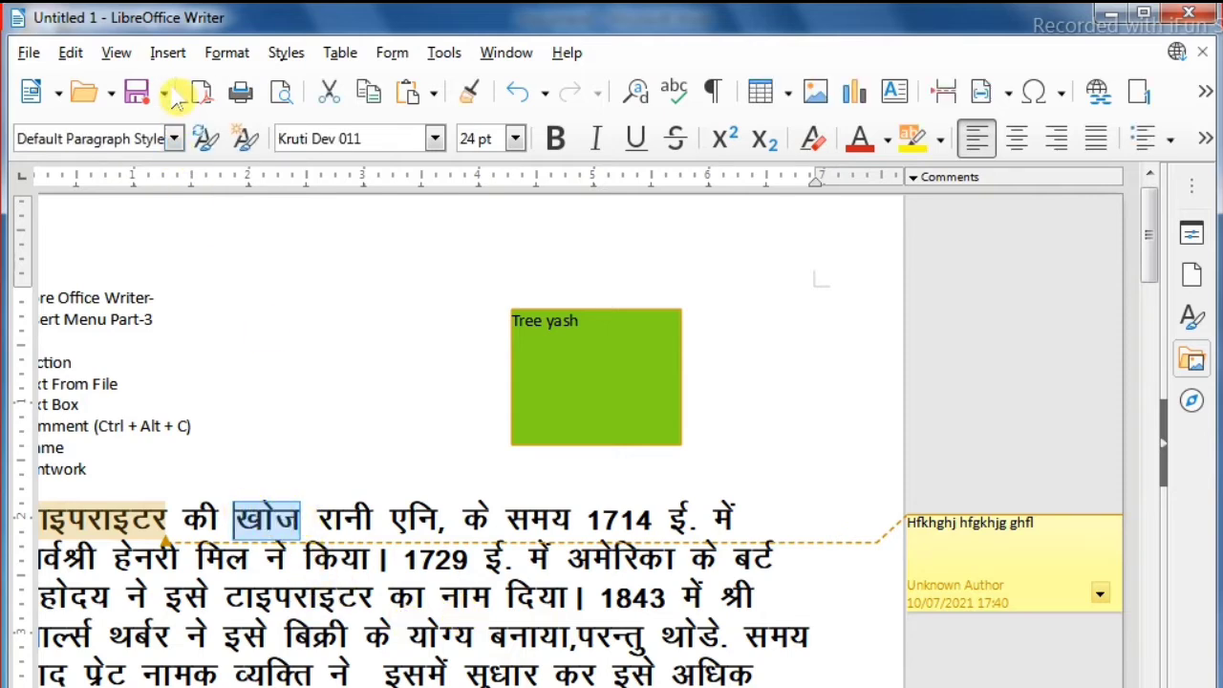
click(169, 55)
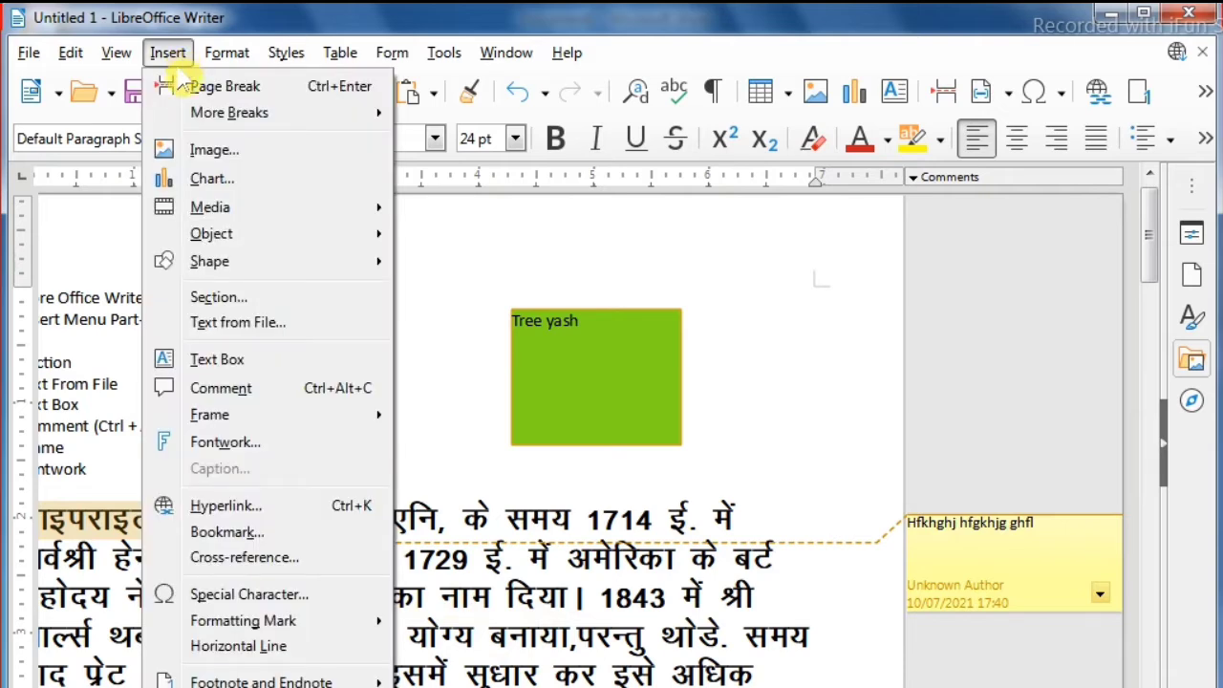
click(287, 392)
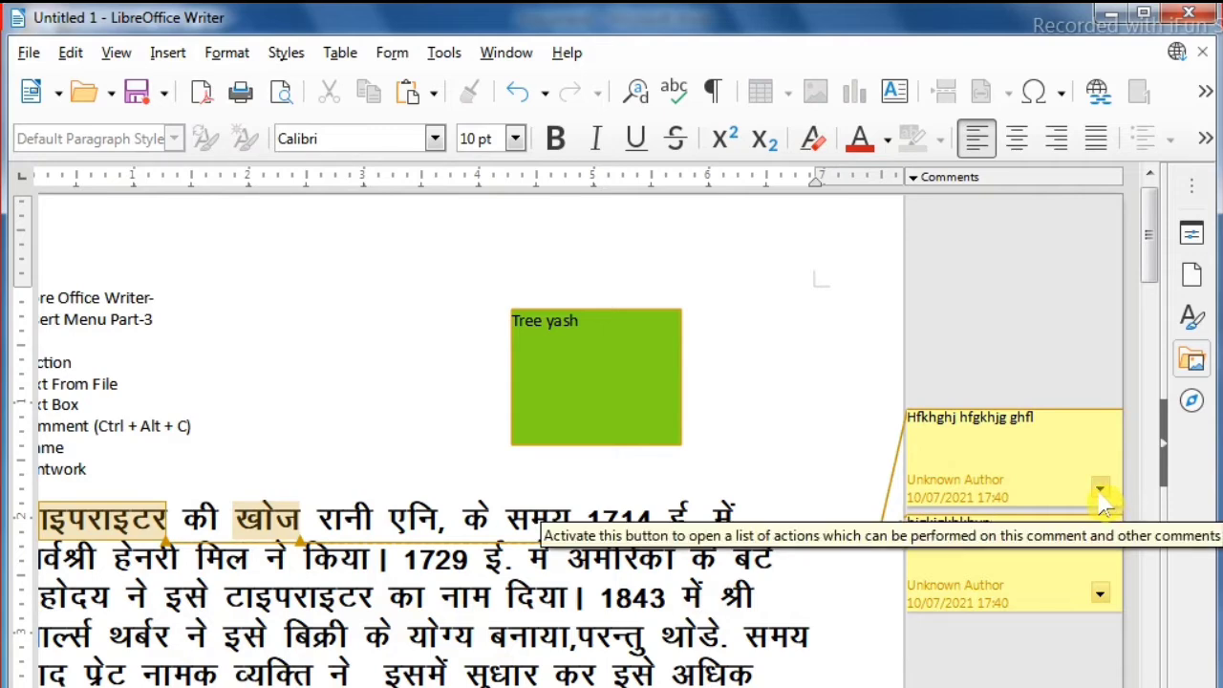
Delete the comment attached to the word "टाइपराइटर" and return to the body text.
click(1100, 490)
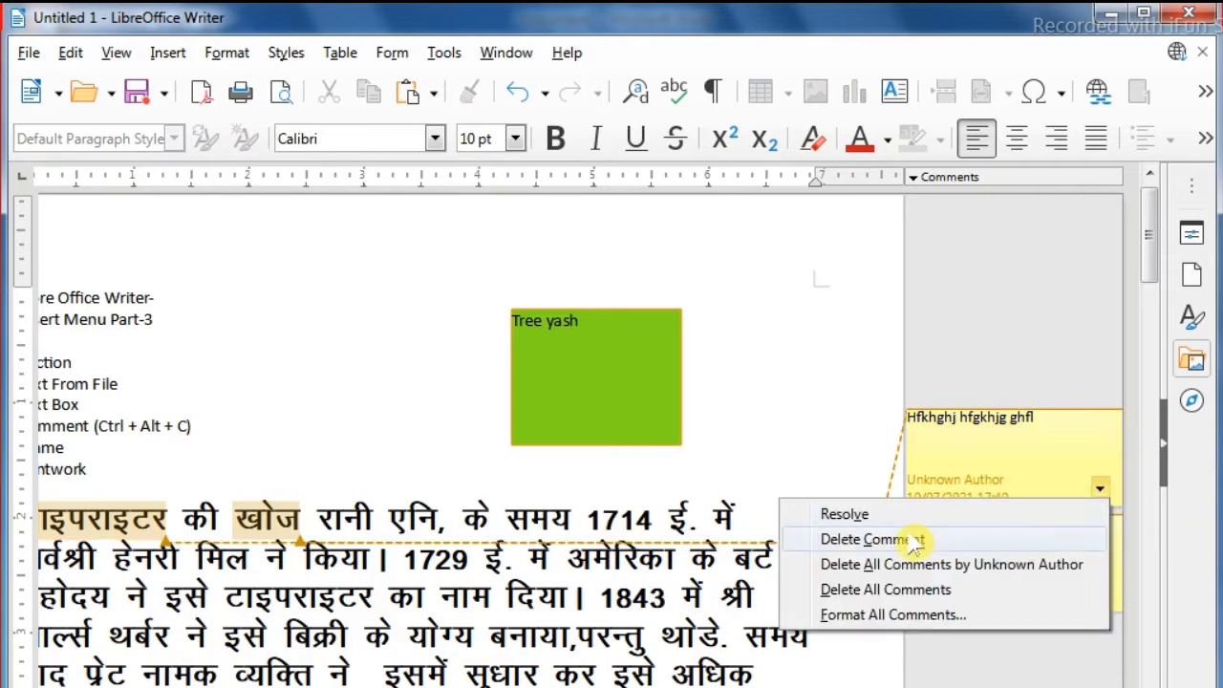
click(910, 544)
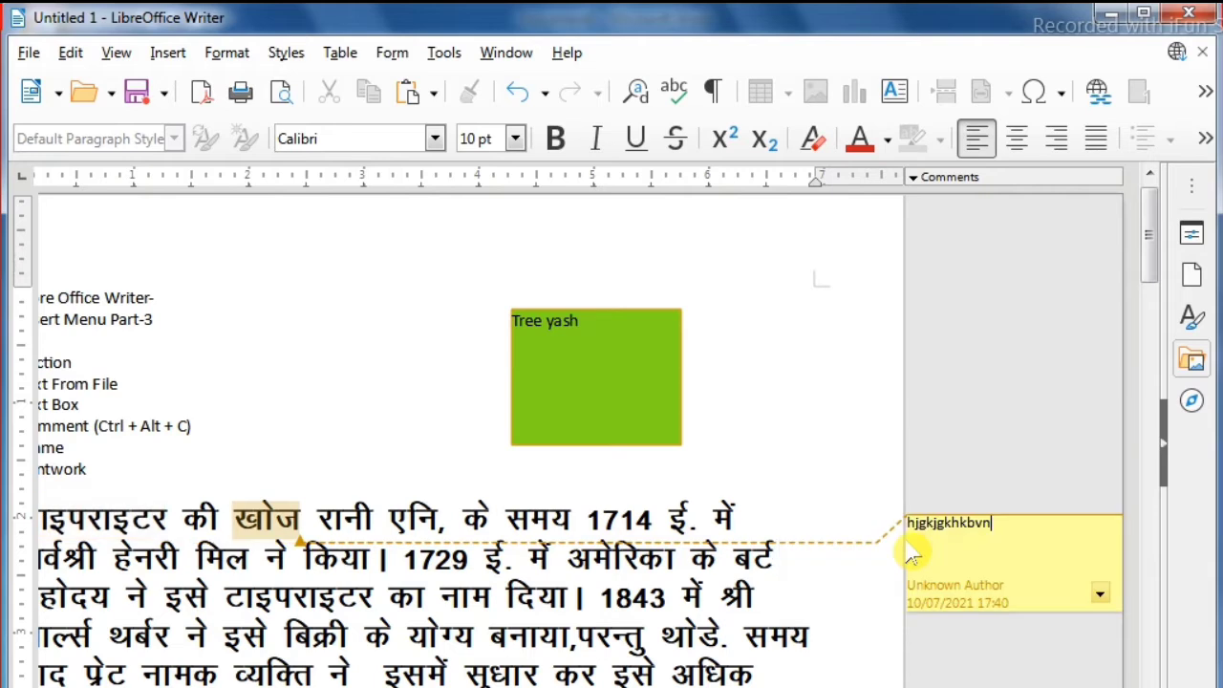
click(407, 637)
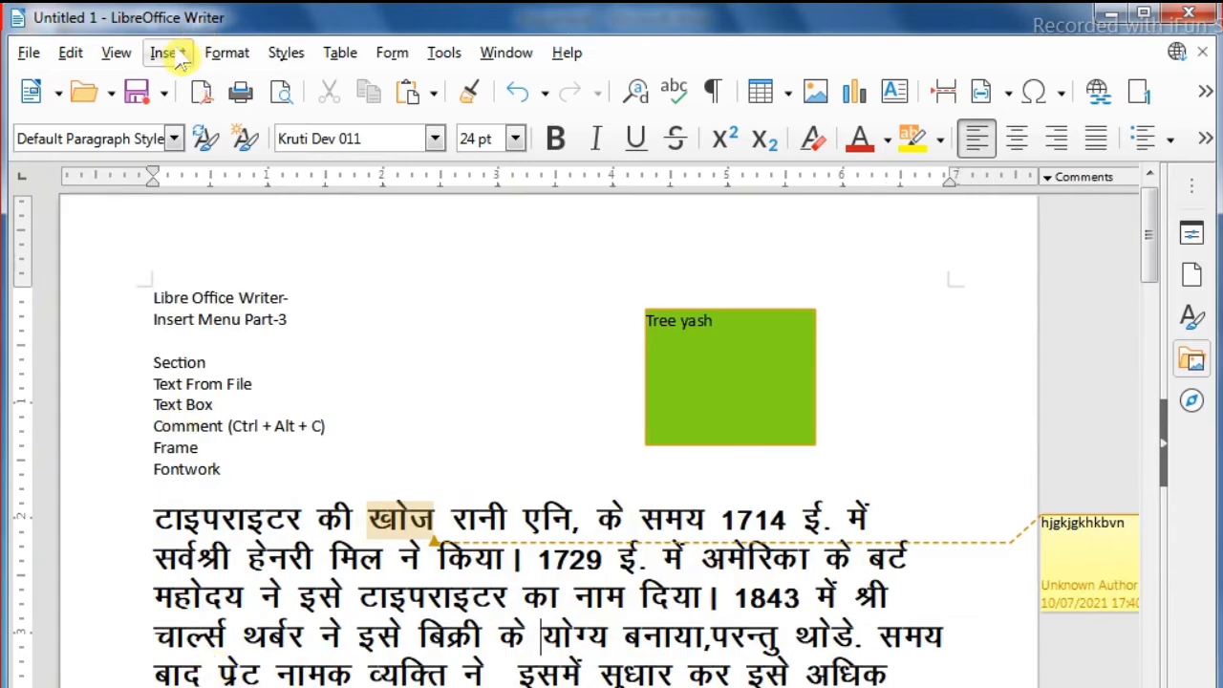
Draw a frame interactively between the topic list and the green text box, about 1.5 inches high, and widen it to about 1.3 inches.
click(428, 359)
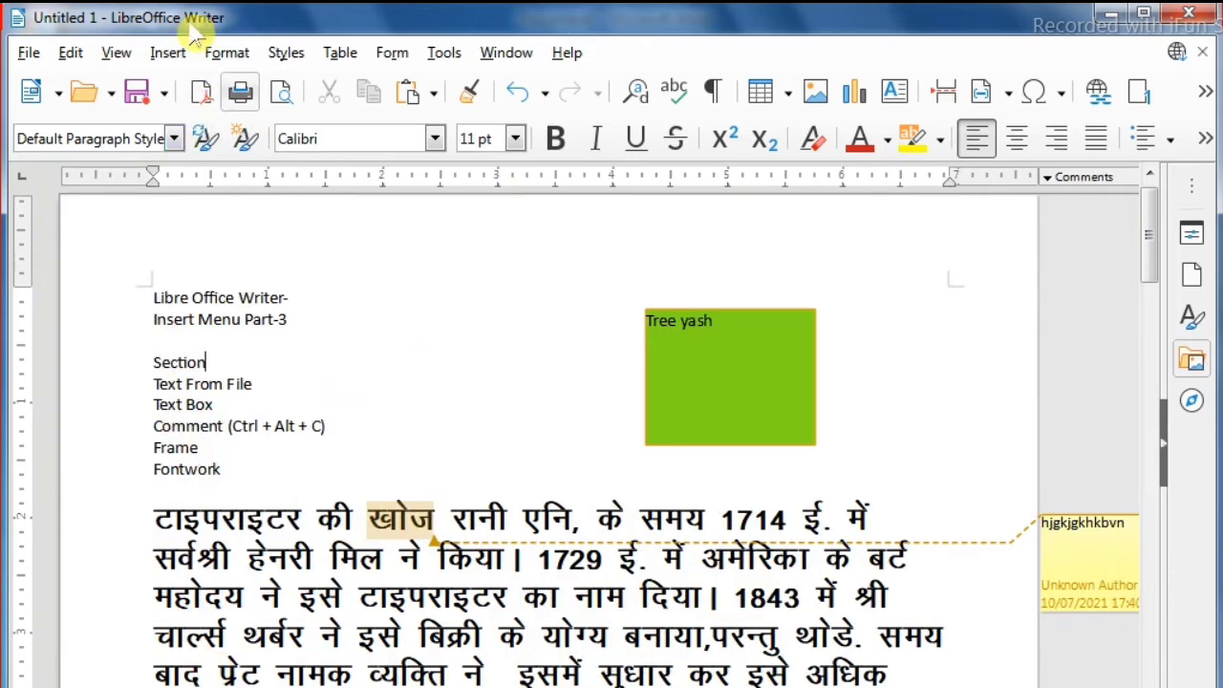
click(170, 54)
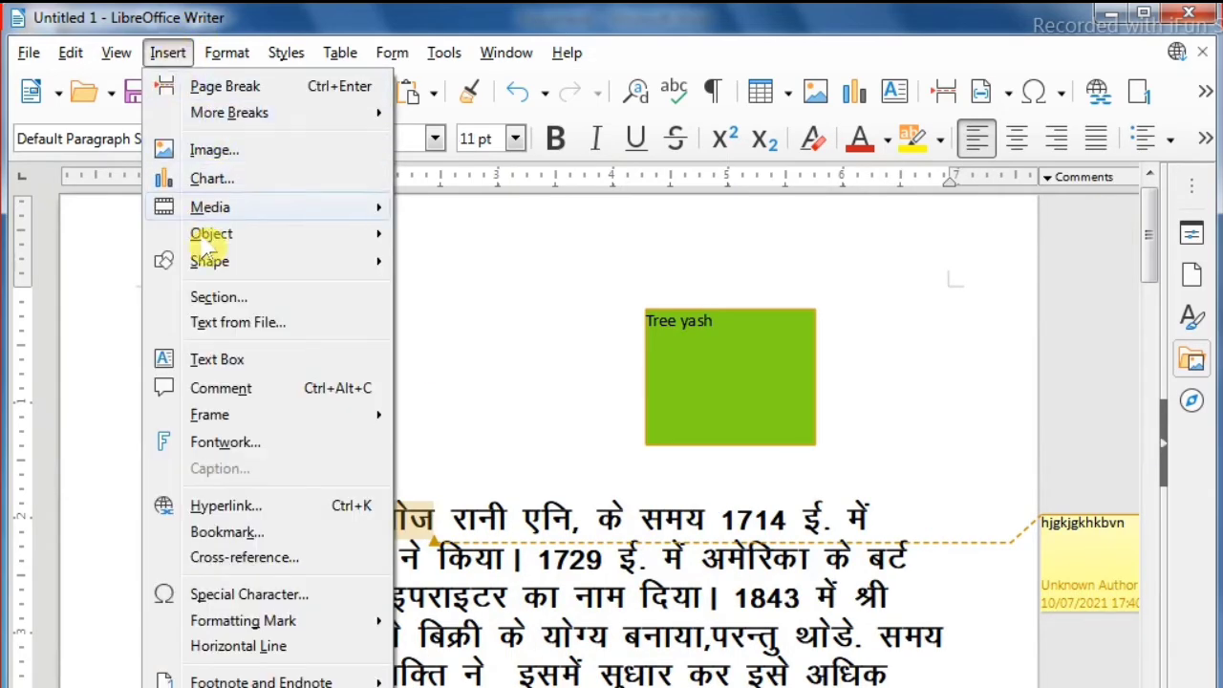
mouse_move(245, 422)
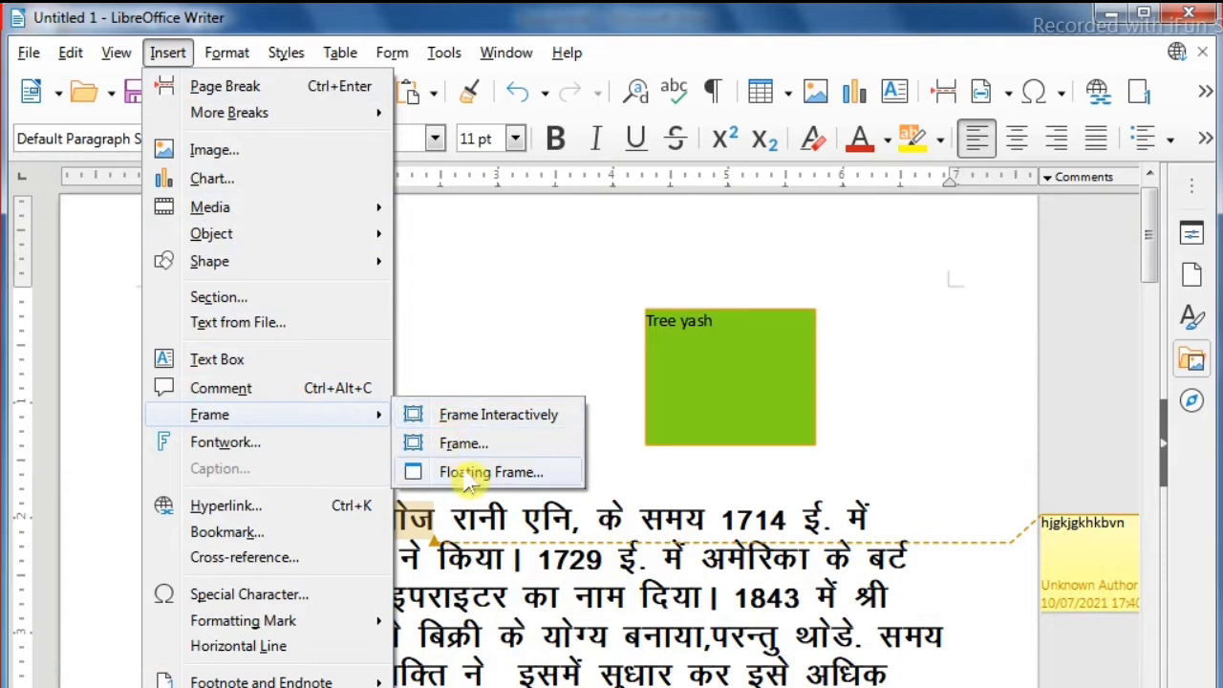
click(461, 416)
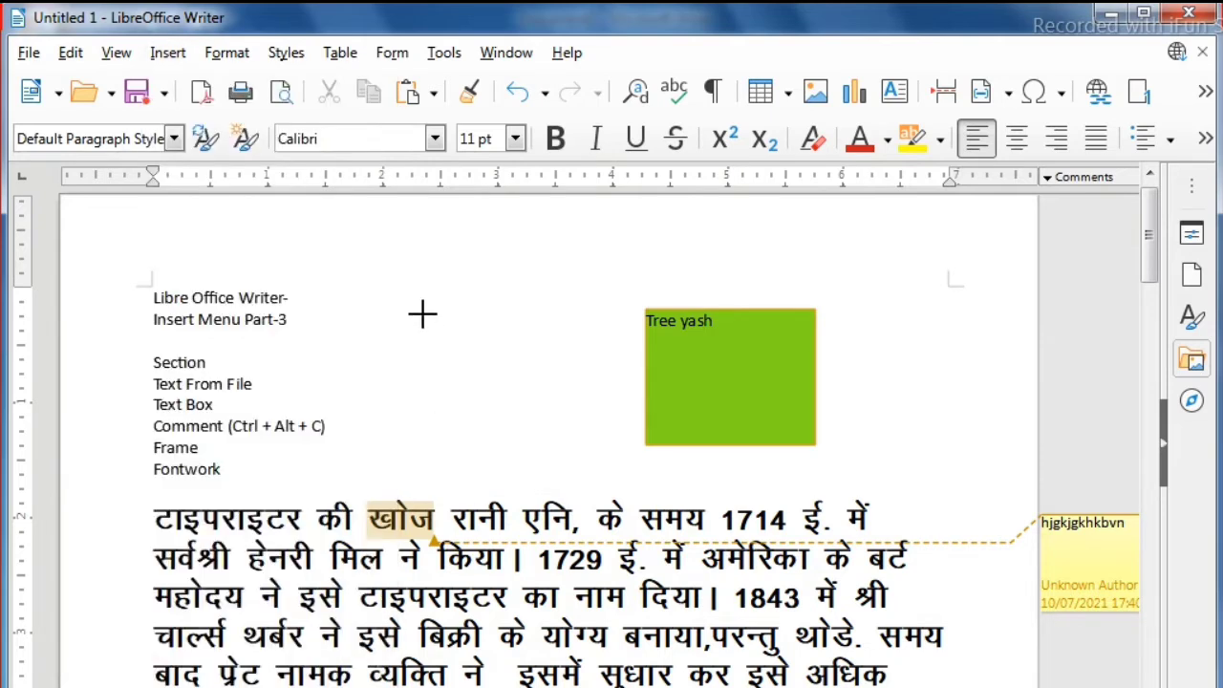
mouse_move(409, 301)
mouse_down()
mouse_move(450, 393)
mouse_move(537, 468)
mouse_up()
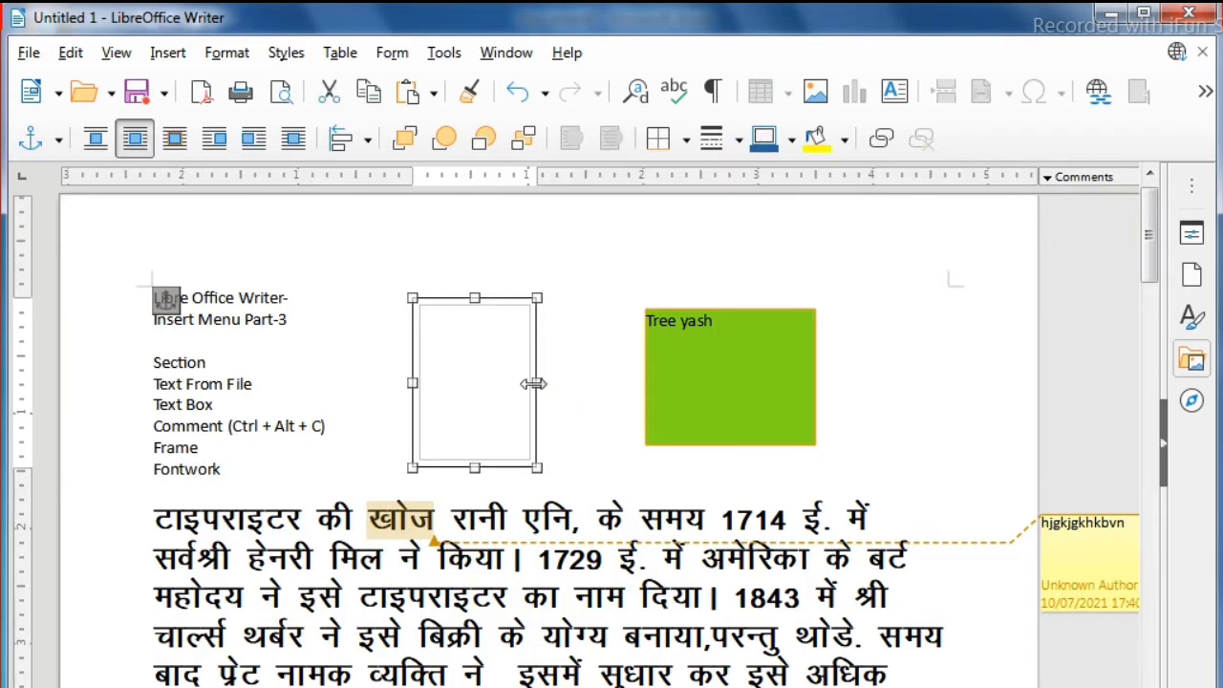
drag(536, 383, 560, 387)
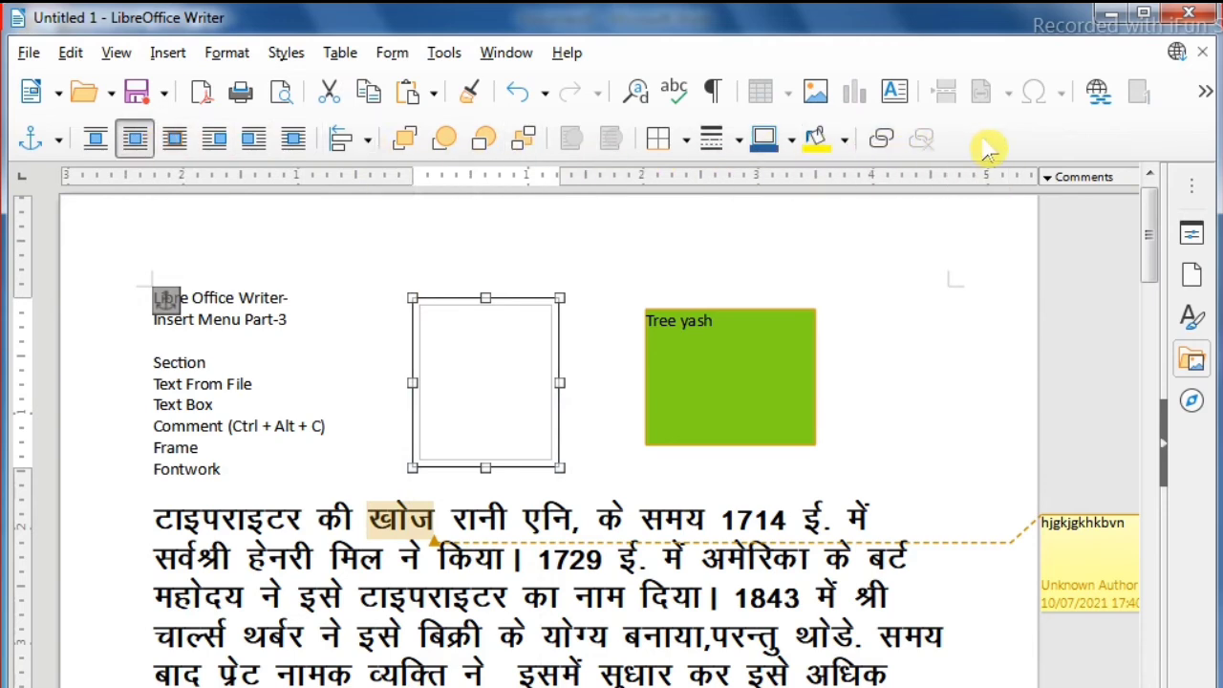
Fill the new frame with orange from the standard palette and deselect it.
click(844, 140)
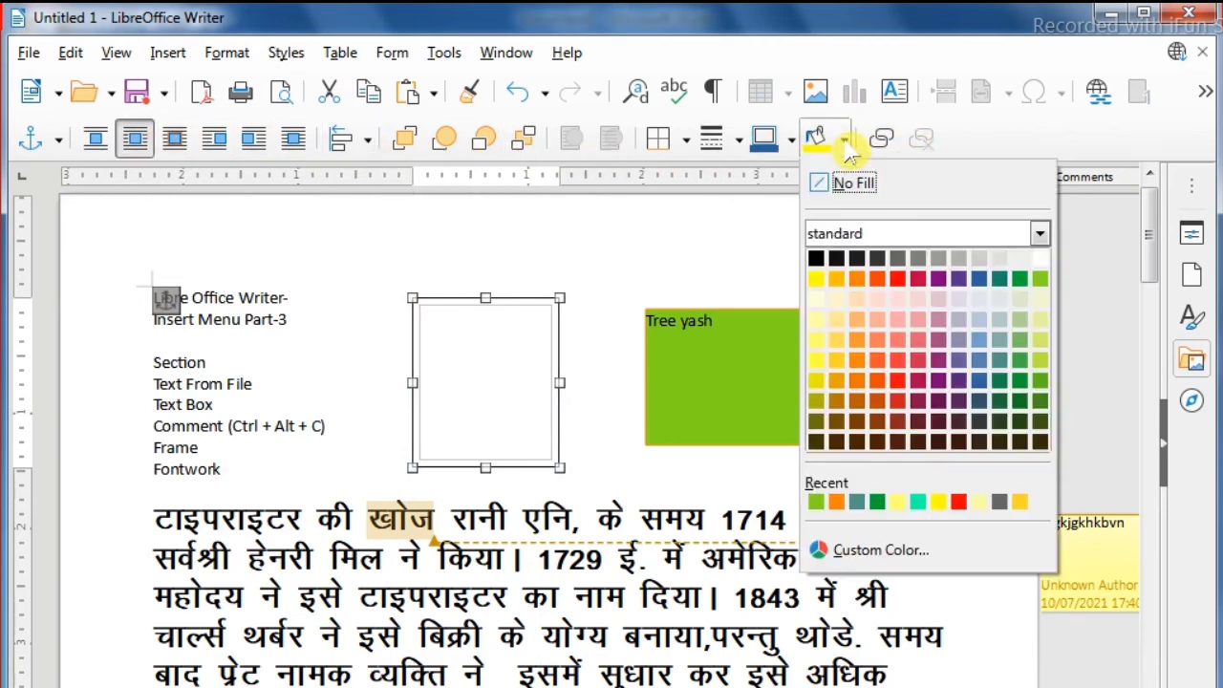
click(856, 278)
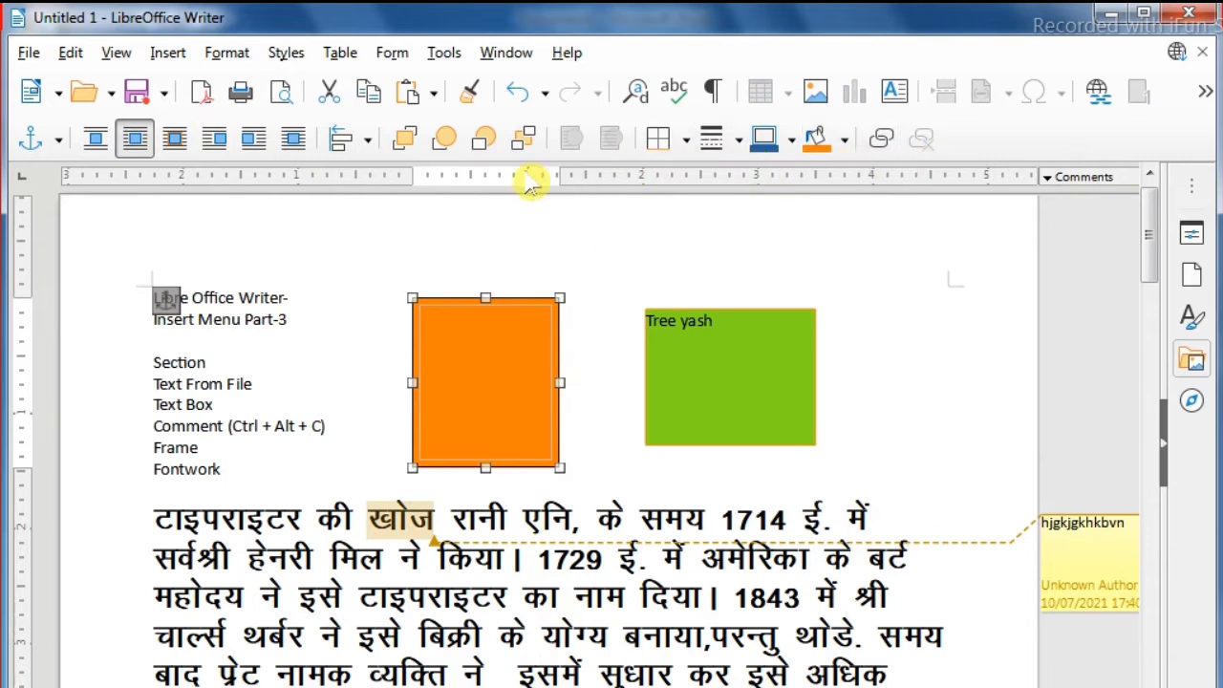
click(363, 351)
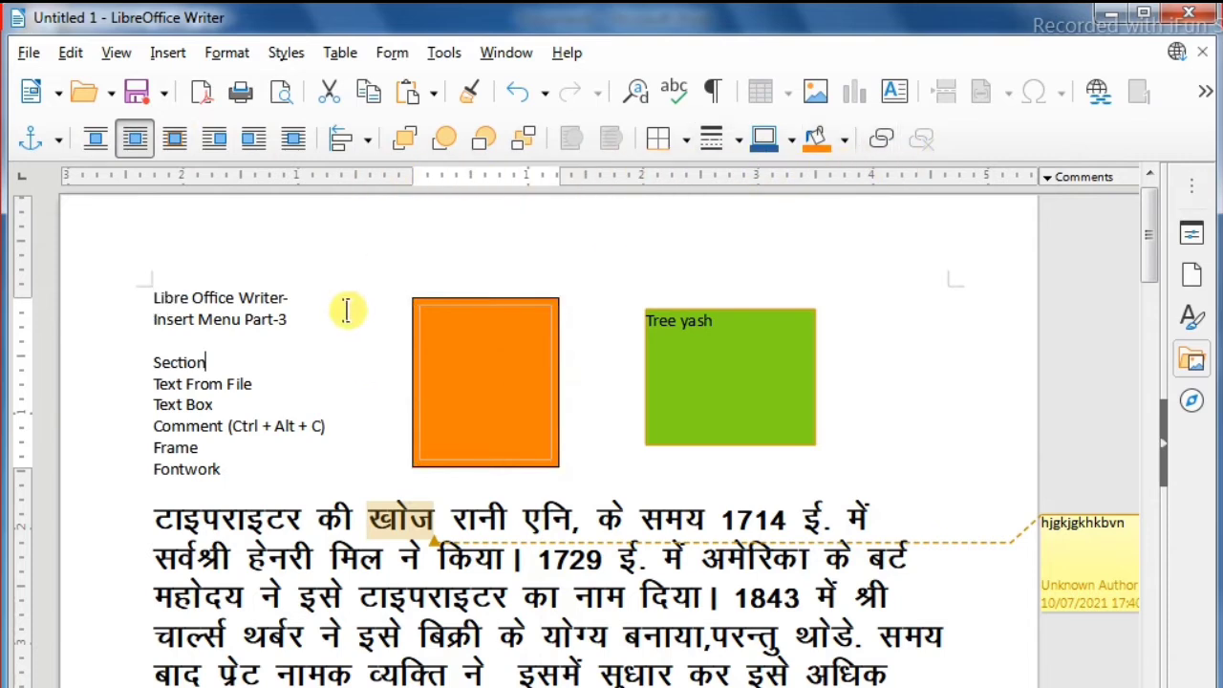
Start a new frame through the frame properties and review its size, options, wrap and hyperlink settings.
click(185, 57)
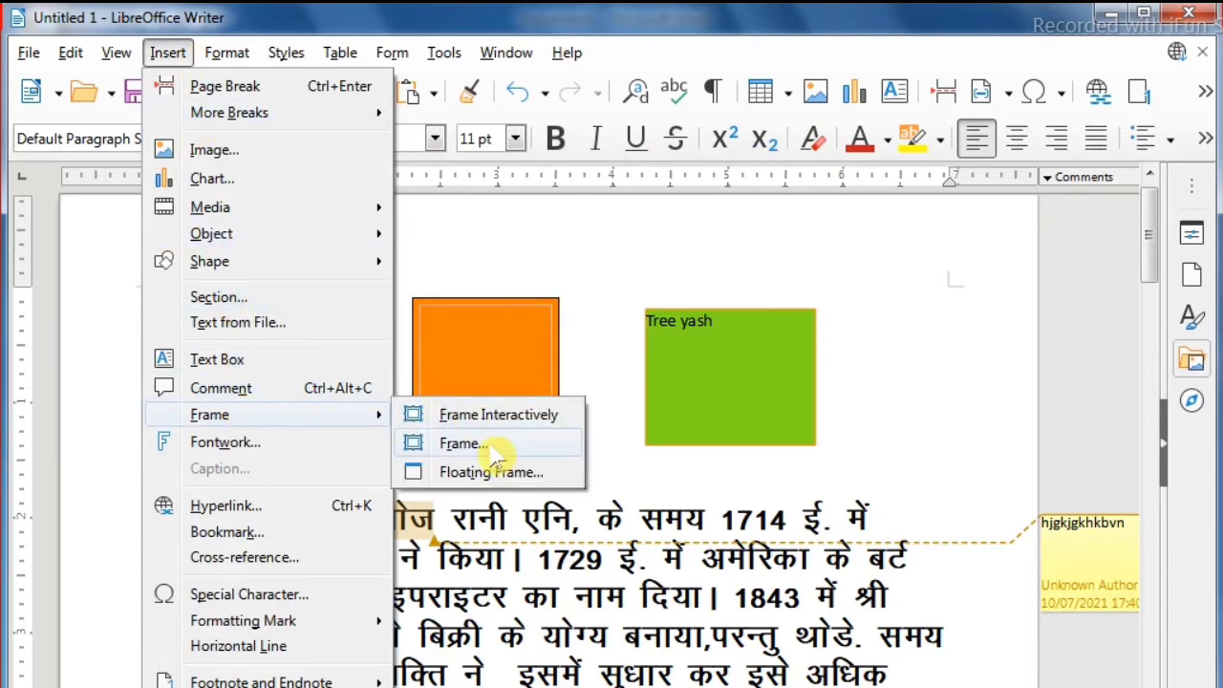
click(493, 450)
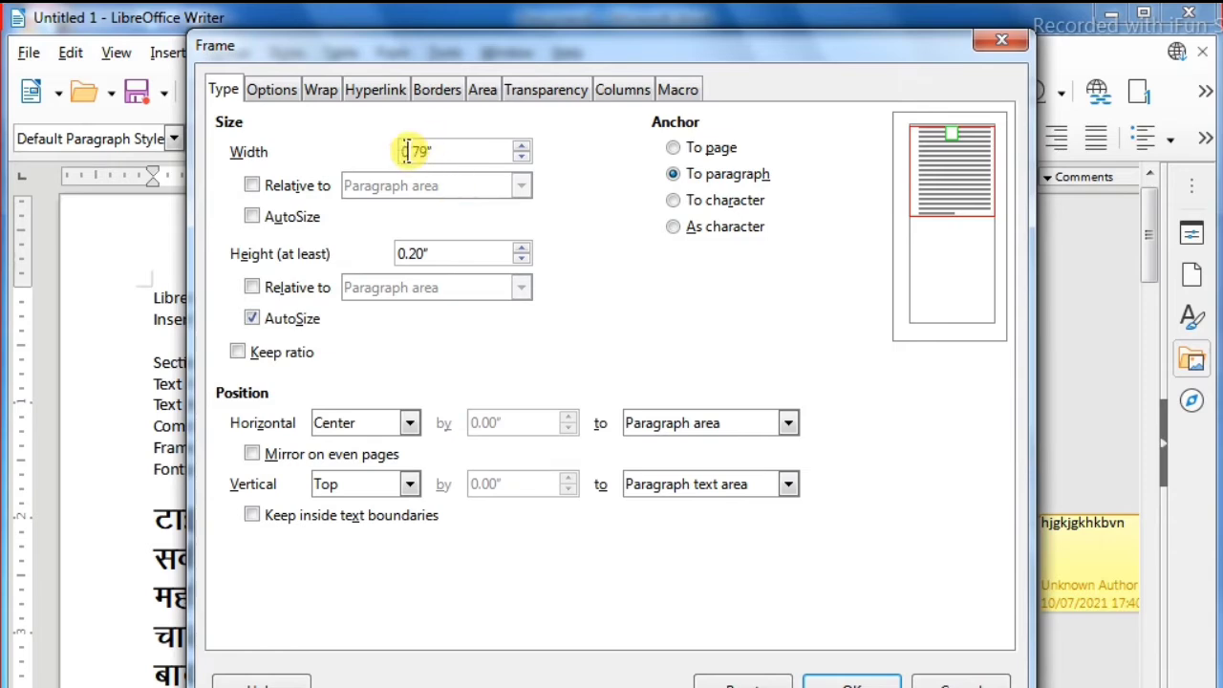
click(280, 96)
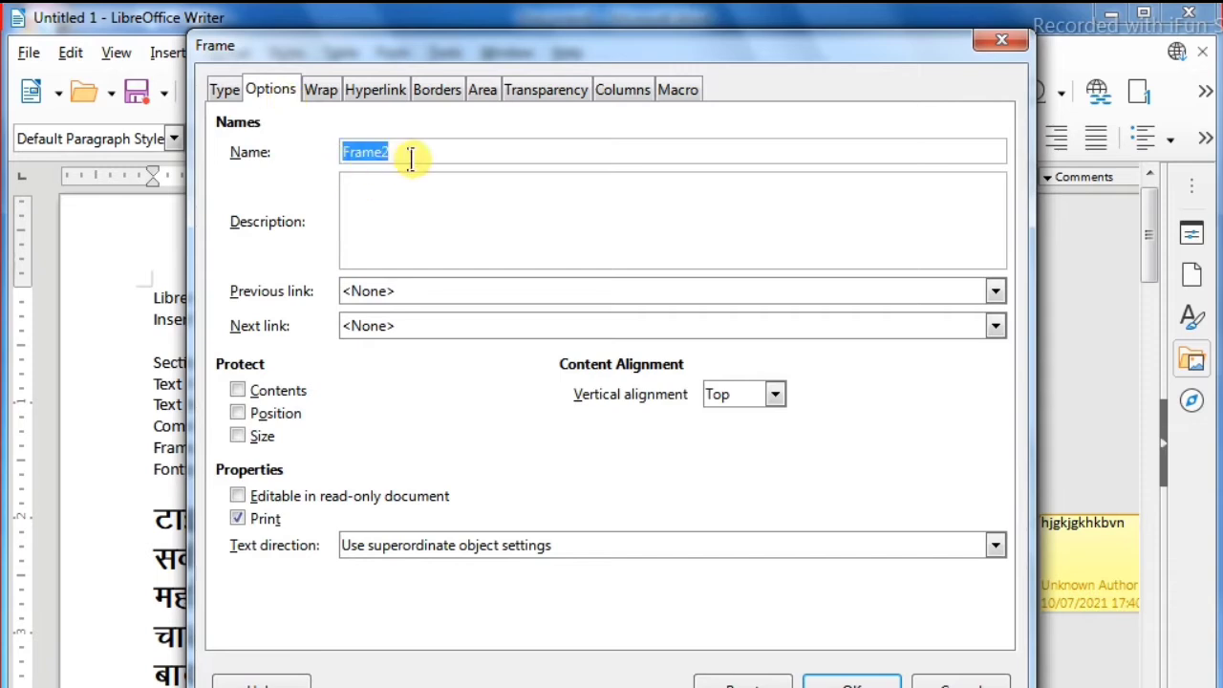
click(320, 90)
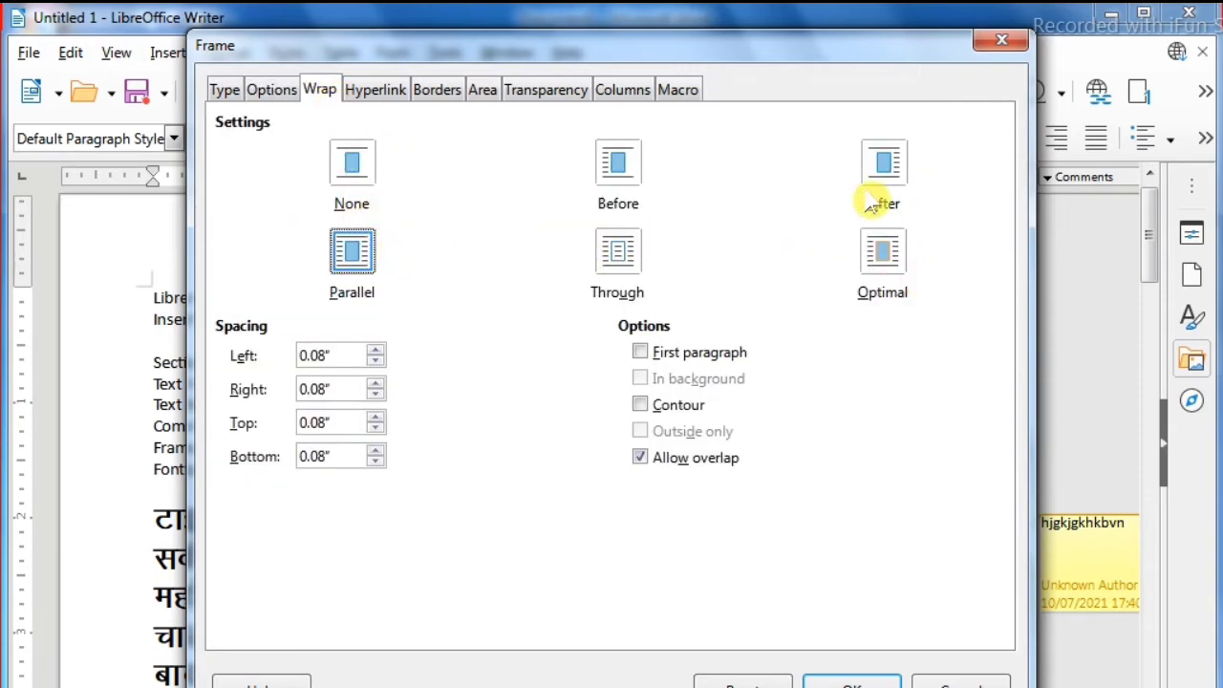
drag(640, 44, 656, 281)
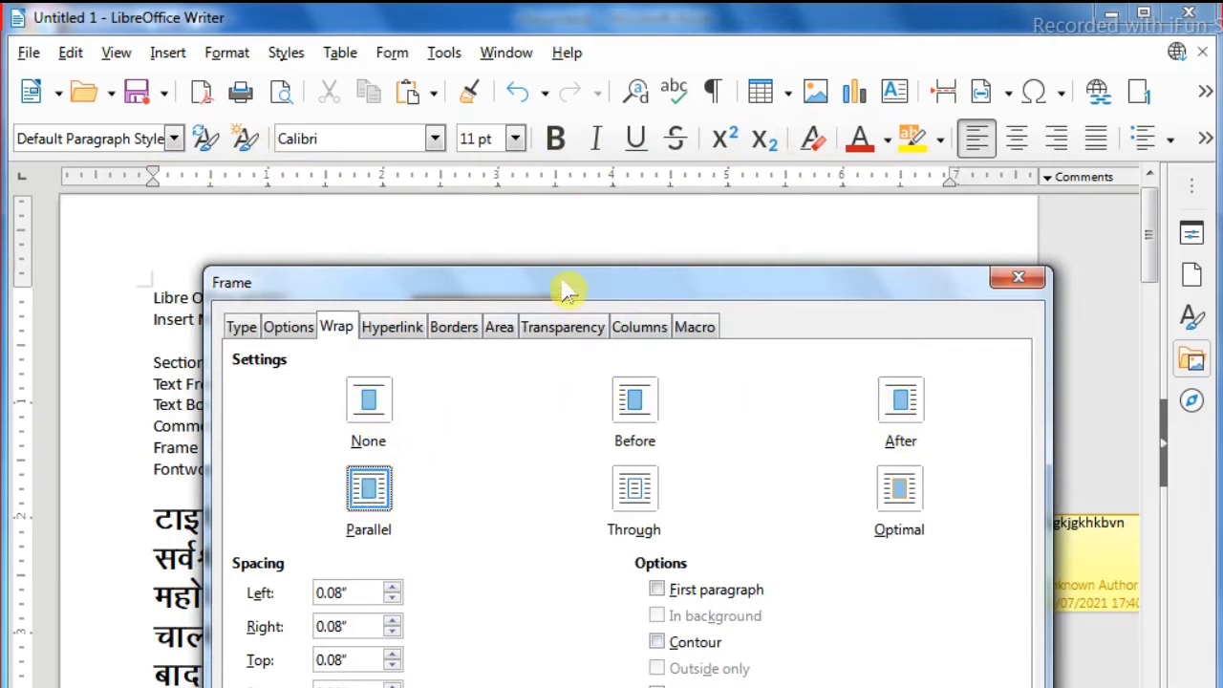
drag(560, 287, 572, 226)
click(426, 271)
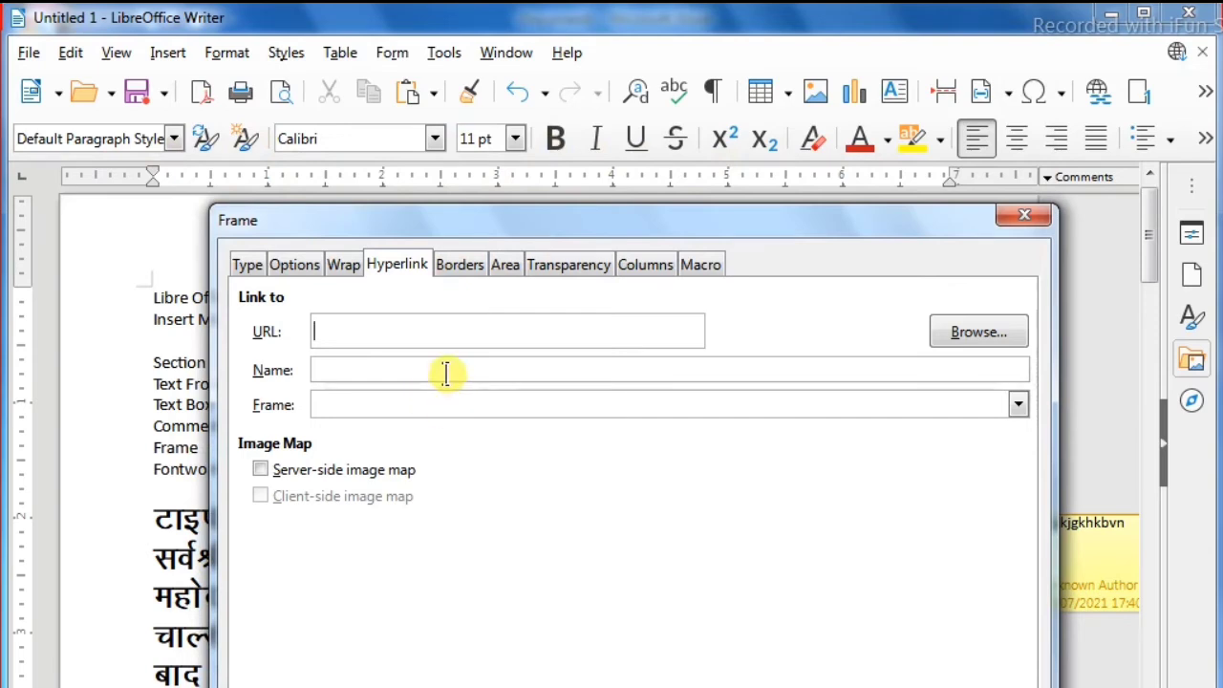
Give the new frame a box border on all four sides in colour #0AFFA6 with a 0.50 pt line width.
click(458, 267)
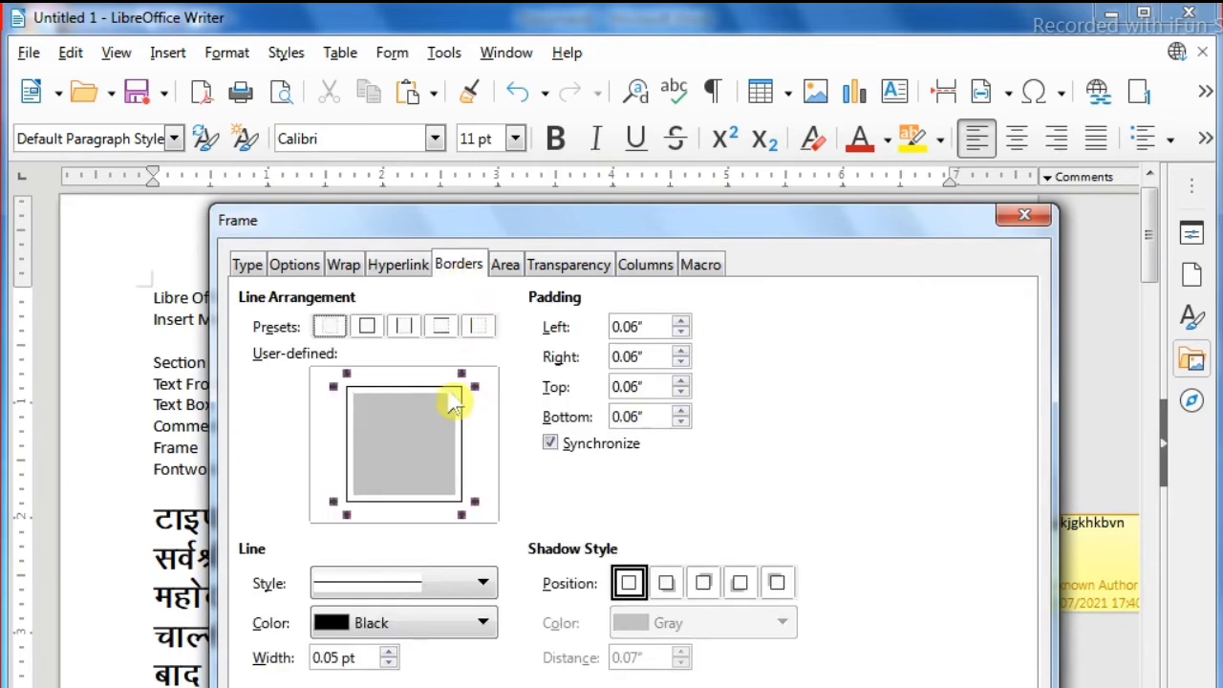
click(368, 327)
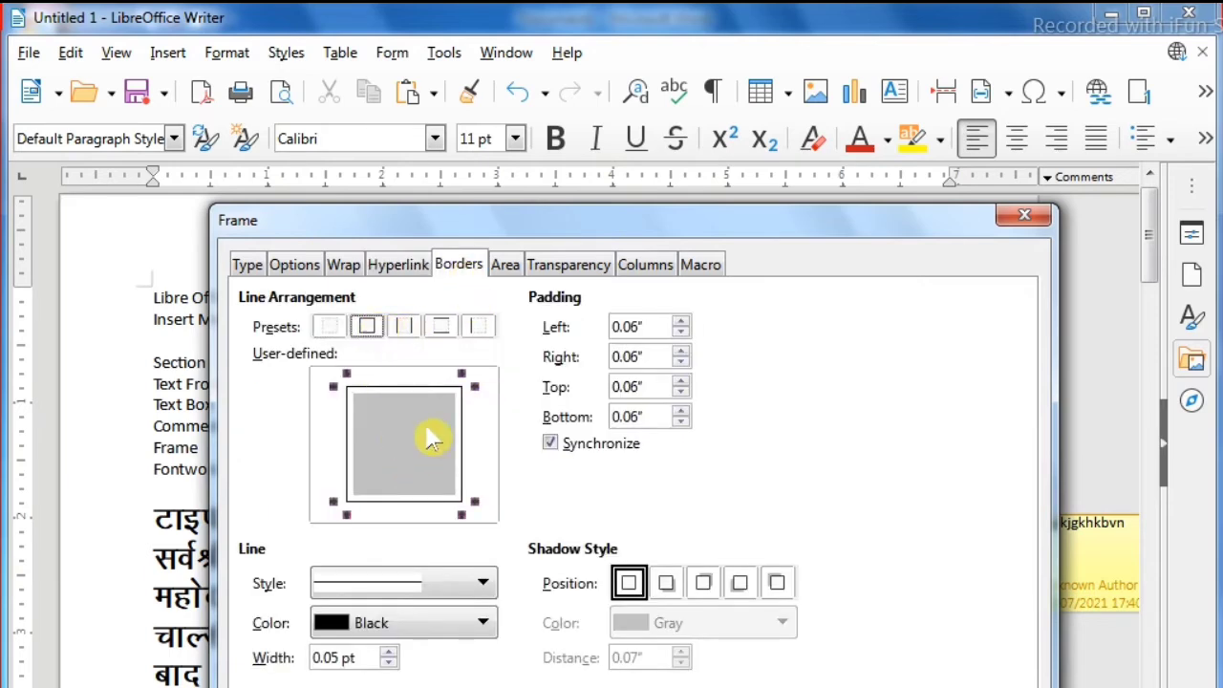
click(483, 622)
click(430, 533)
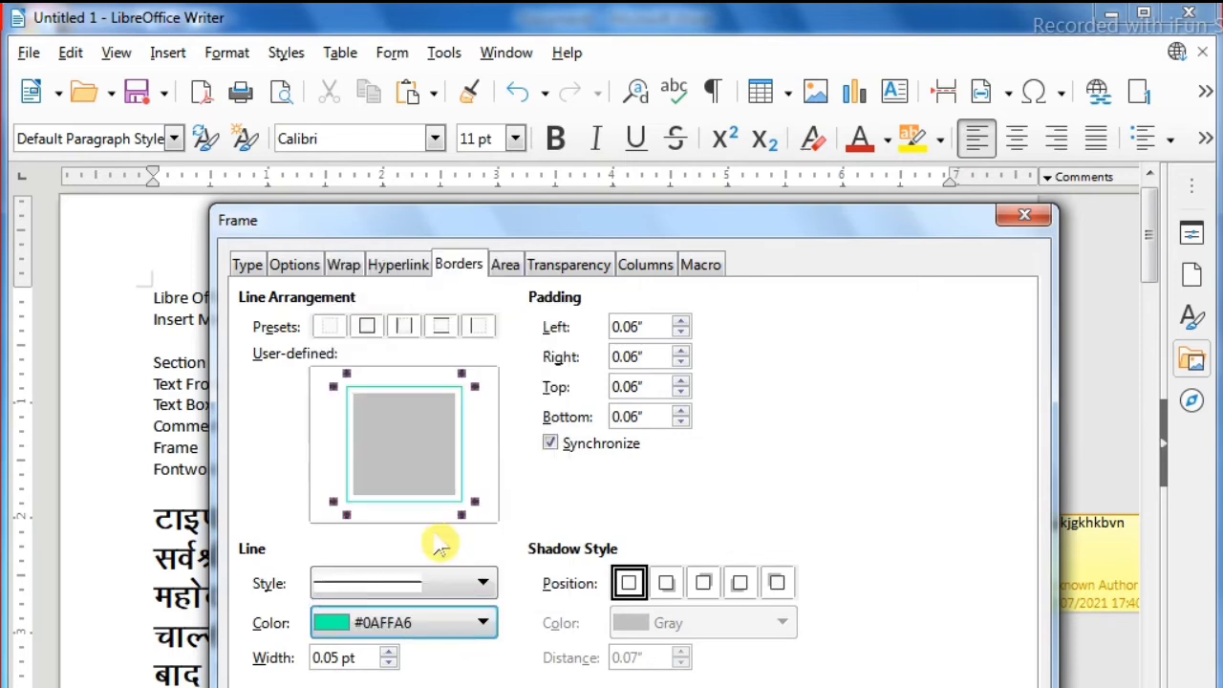
click(388, 652)
click(388, 652)
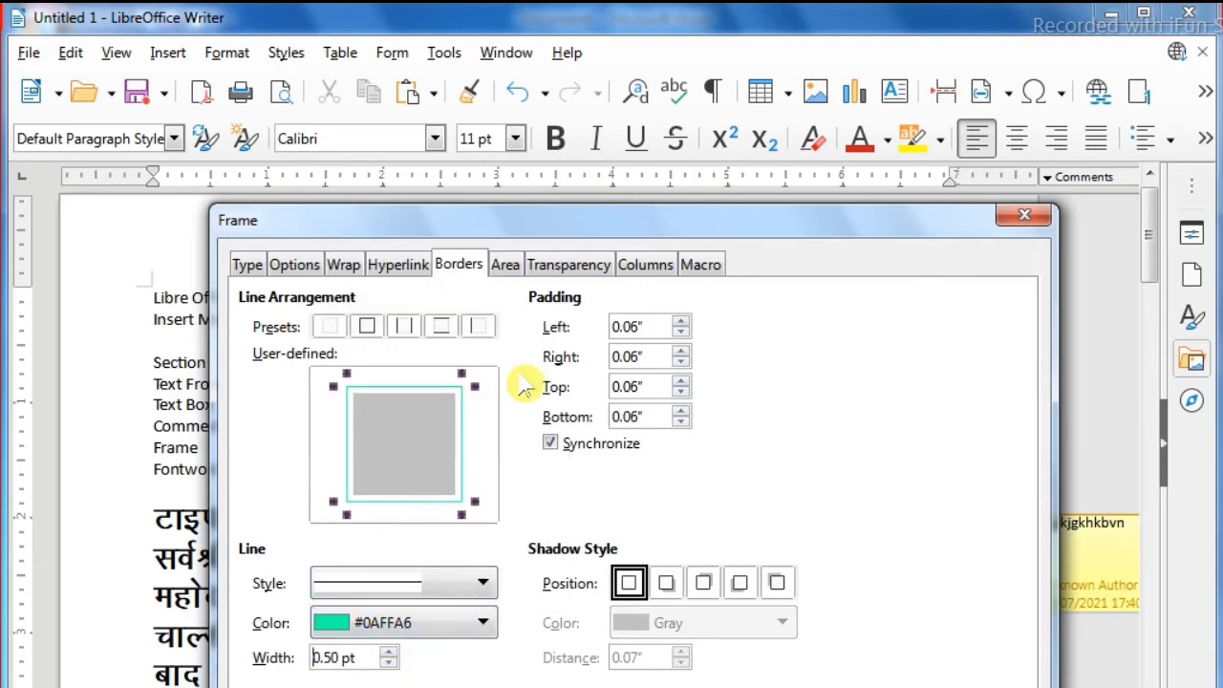
Fill the new frame with orange ff972f from the standard palette at 50% transparency and insert it with one column.
click(505, 267)
click(489, 311)
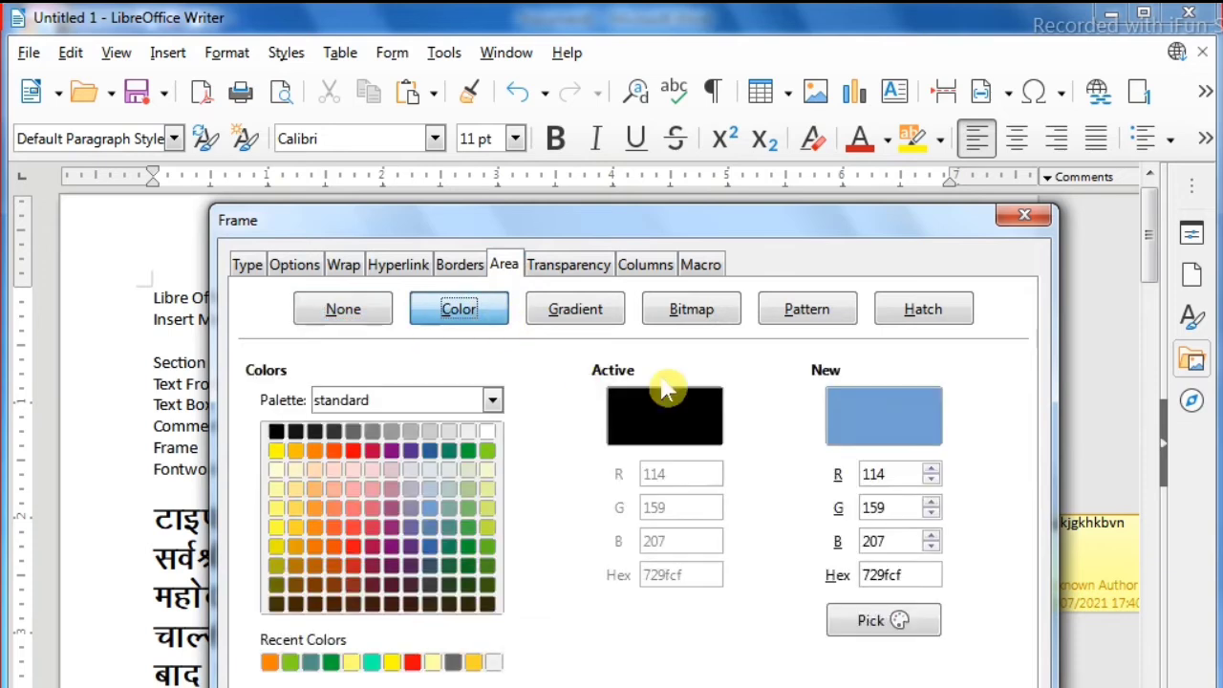
click(316, 508)
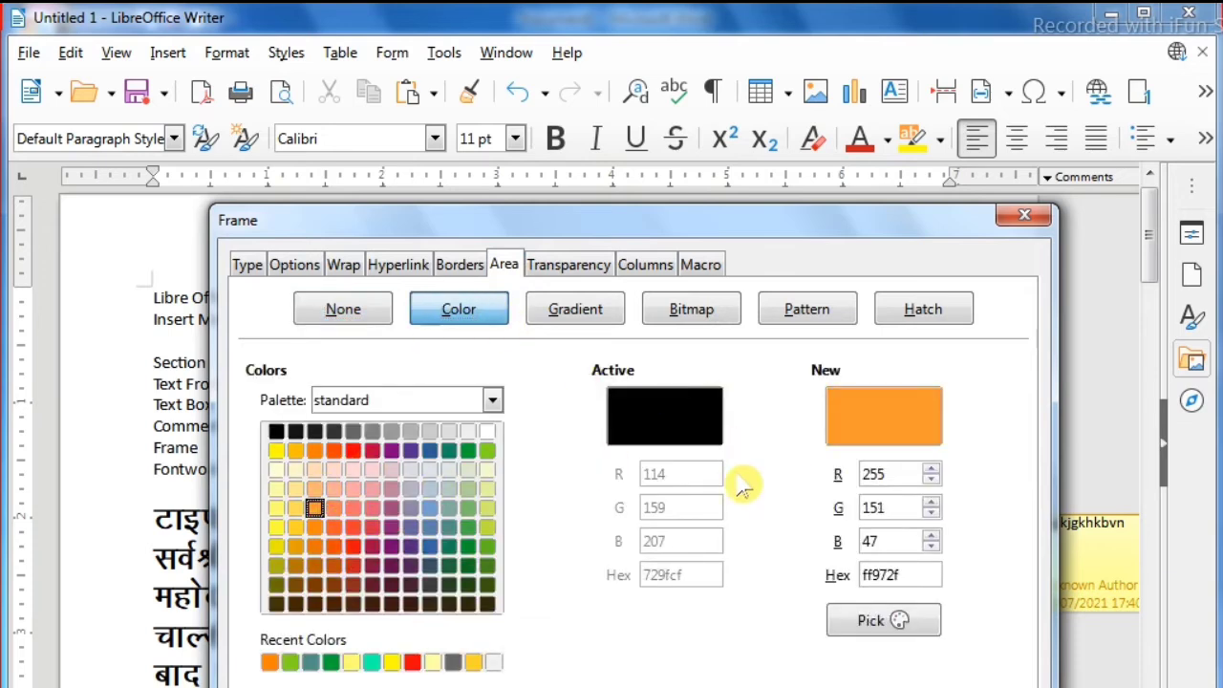
click(585, 274)
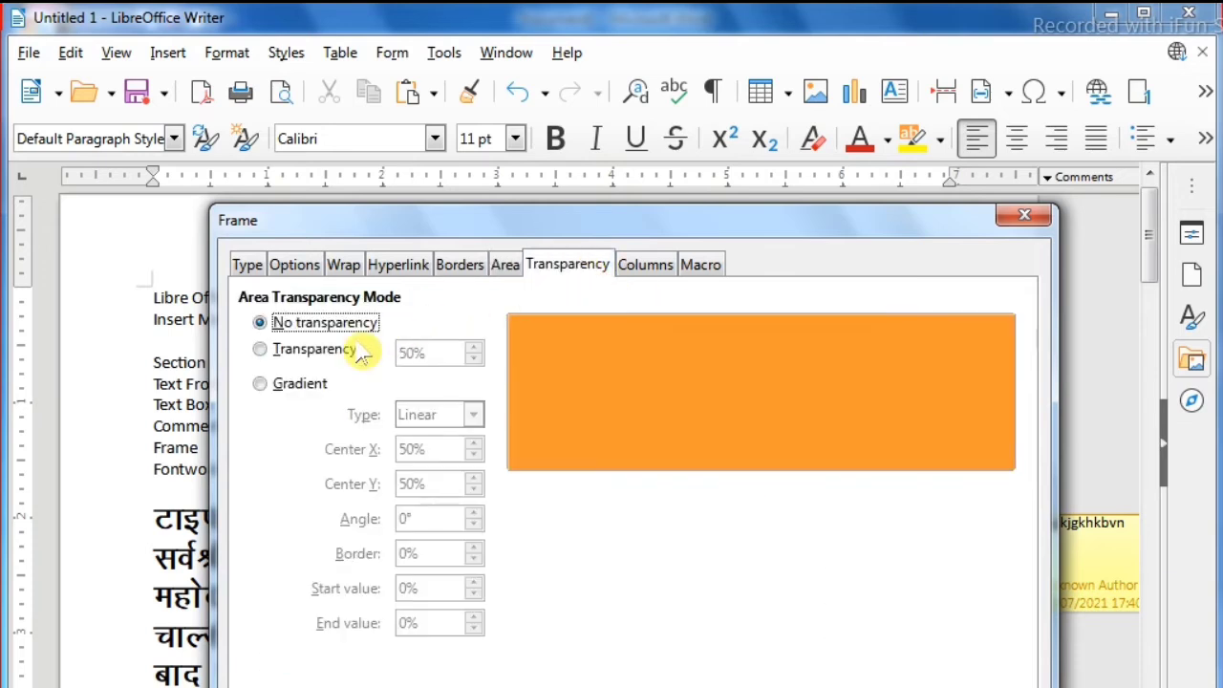
click(308, 349)
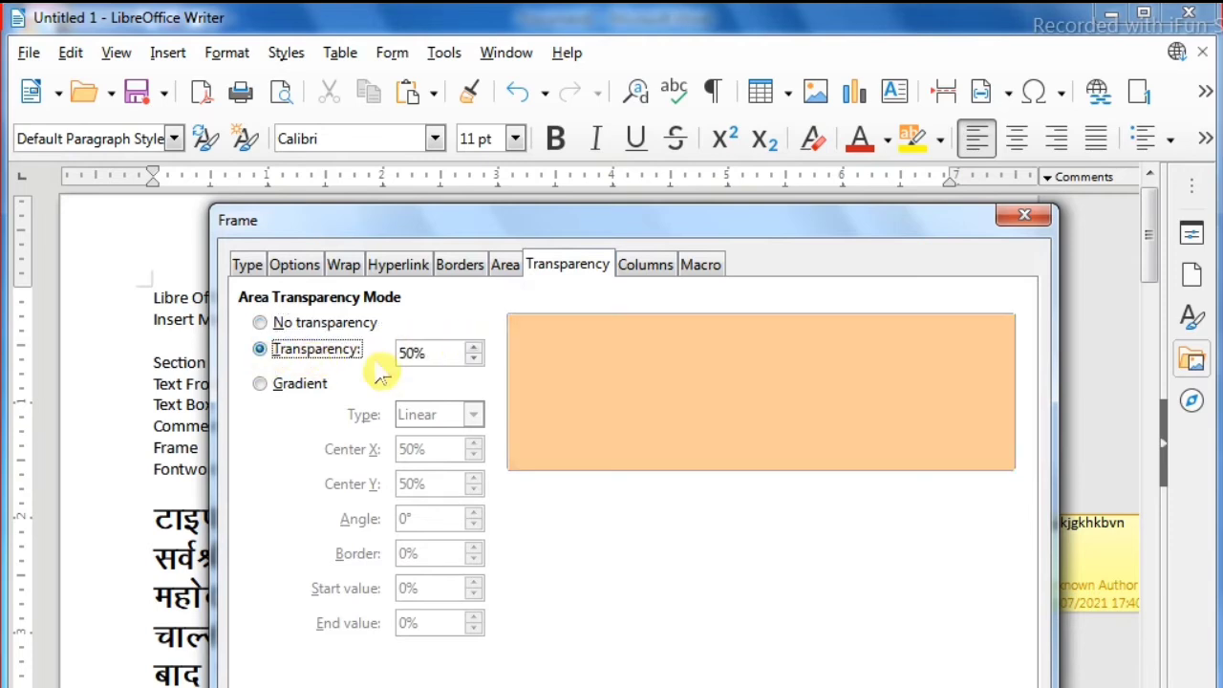
click(641, 273)
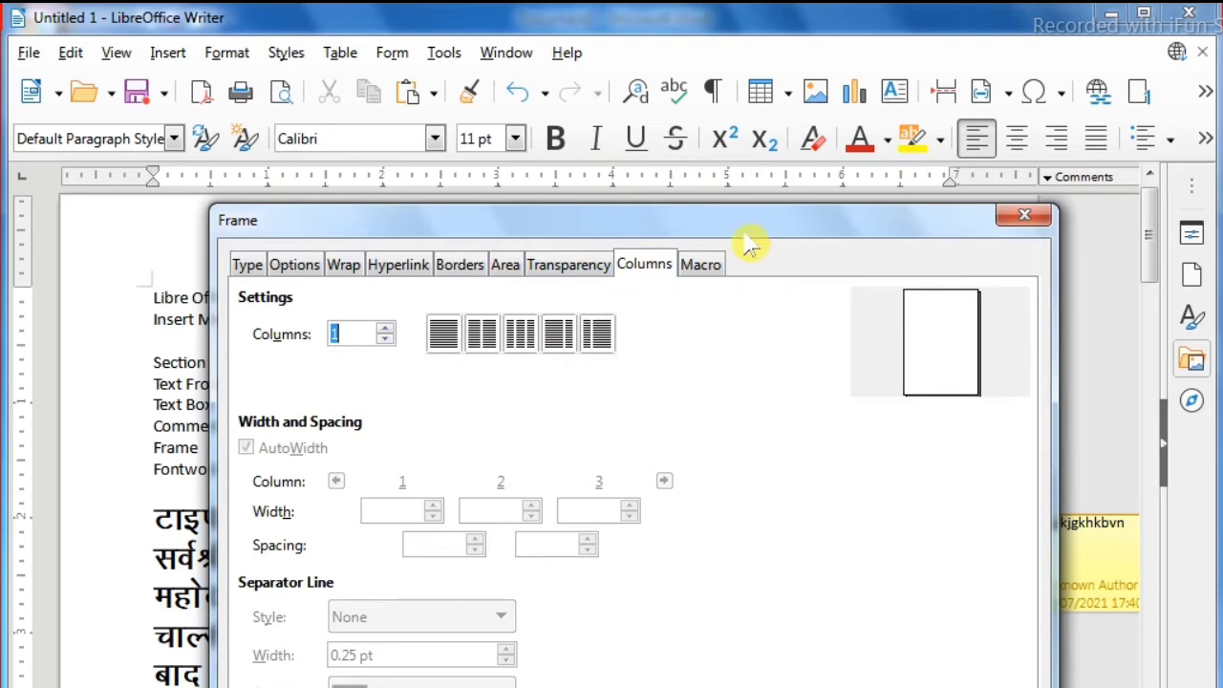
drag(749, 232, 721, 152)
key(Return)
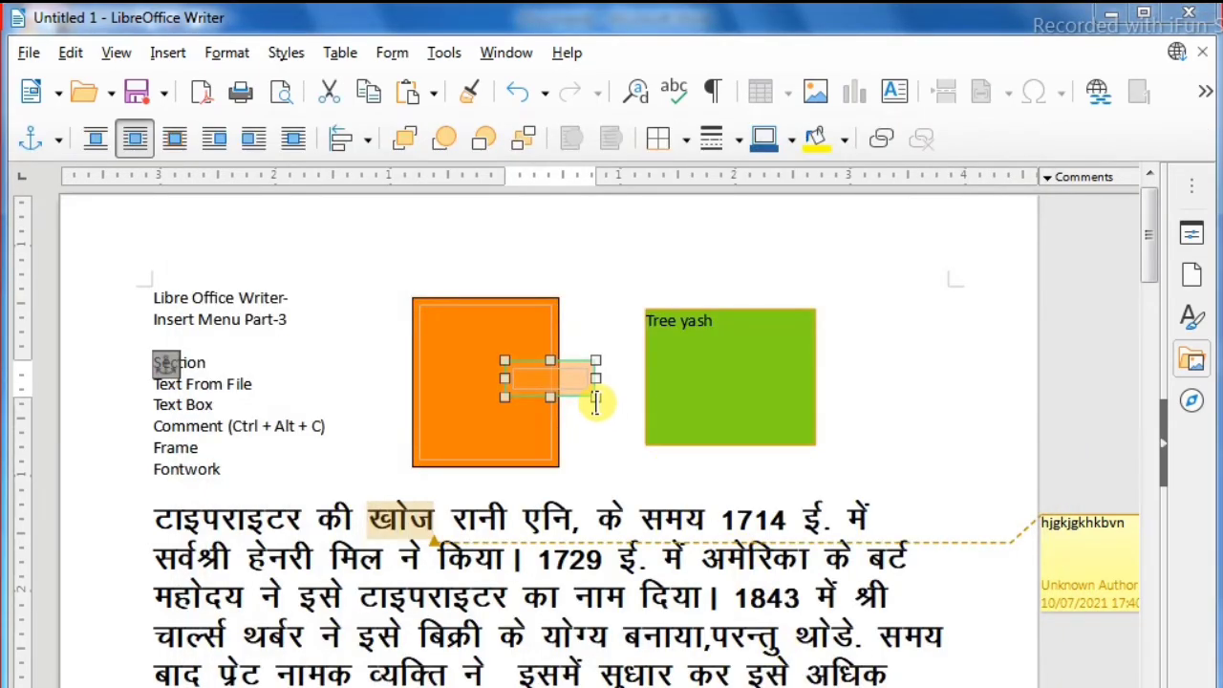
Enlarge the new frame to about 1.2 by 0.9 inches, move it onto the green text box and deselect it.
drag(597, 400, 618, 467)
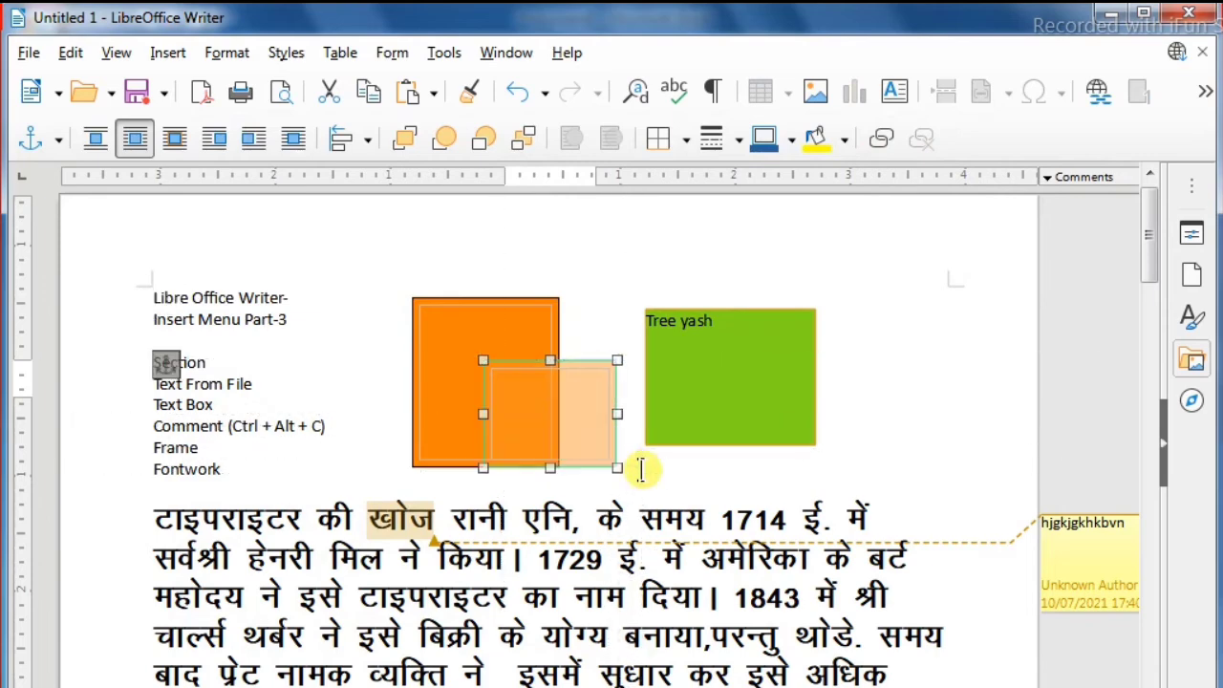
drag(559, 412, 732, 380)
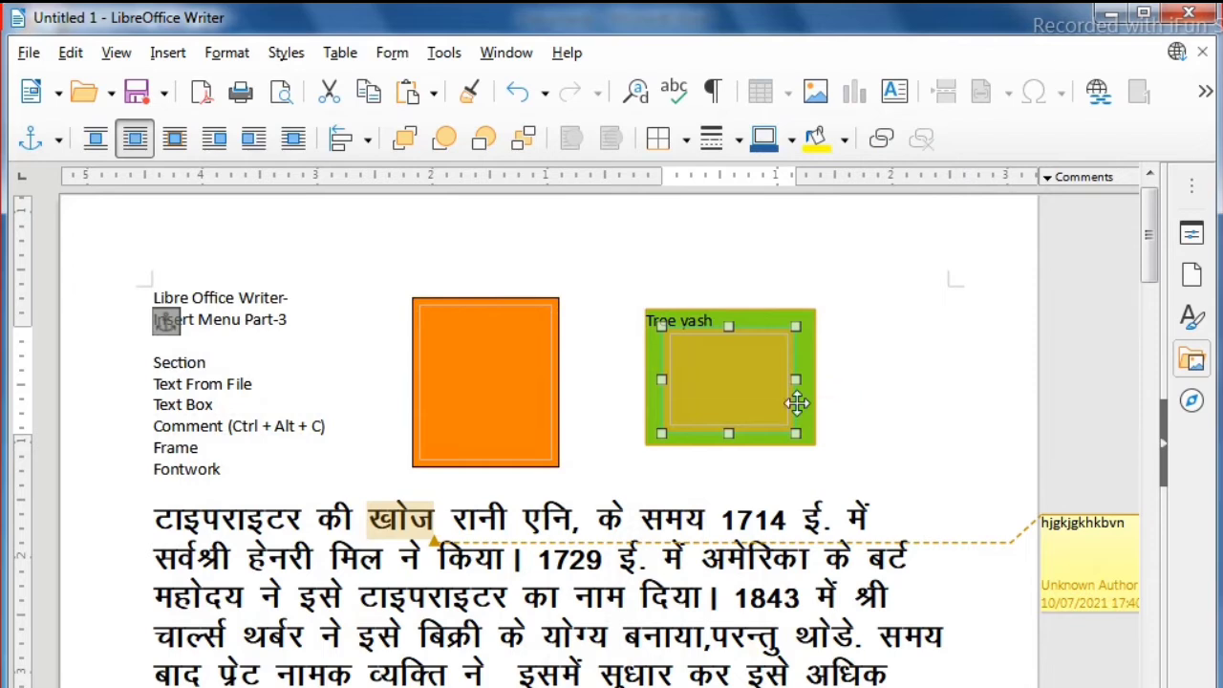
click(865, 404)
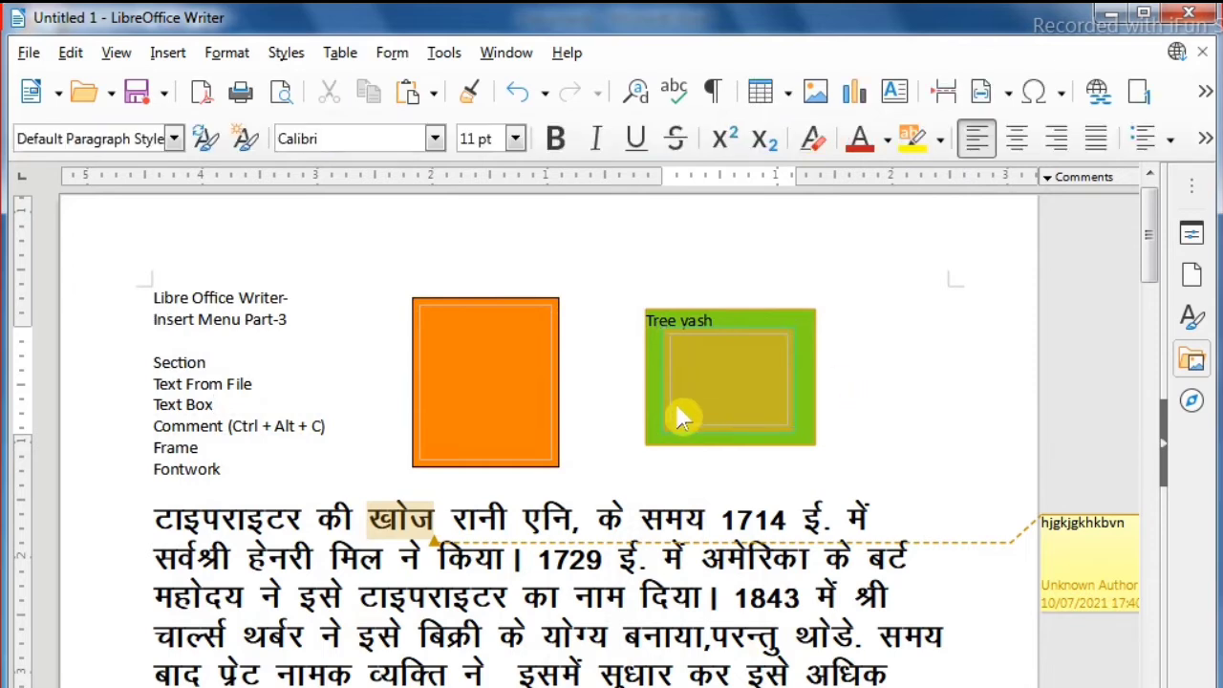
Insert a run of blank lines before the first Hindi line to make room below the topic list.
click(302, 483)
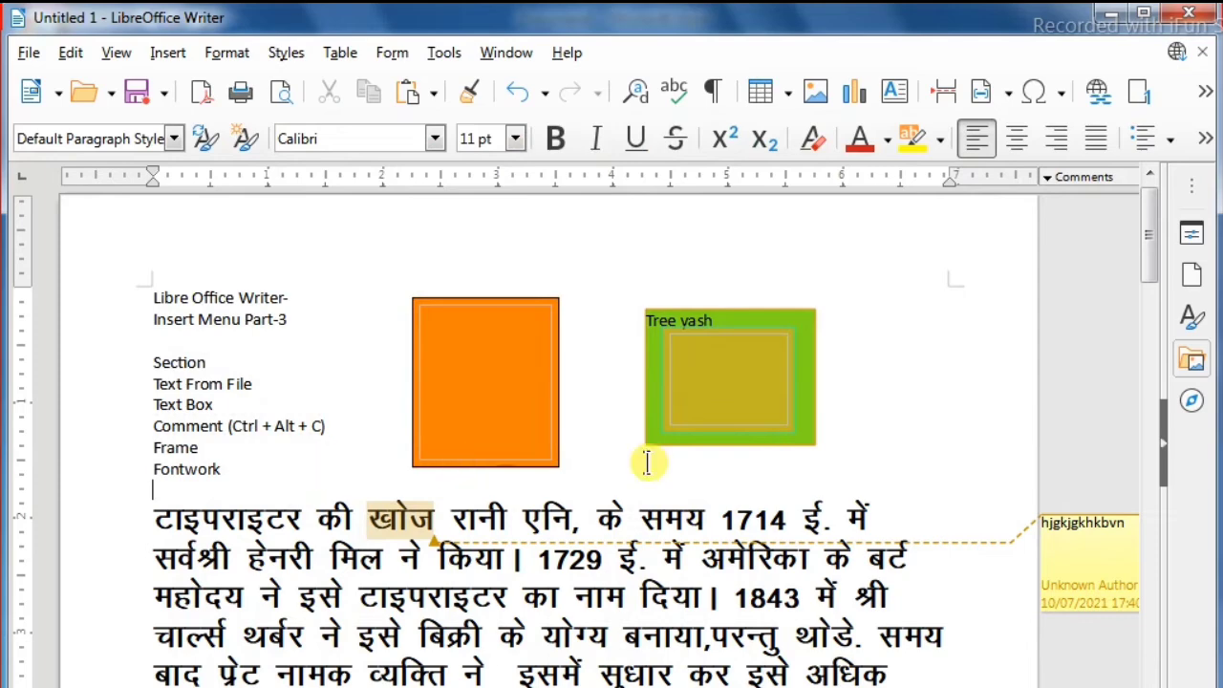
click(156, 517)
key(Return)
key(Return)
key(Return)
key(Return)
key(Return)
key(Return)
key(Return)
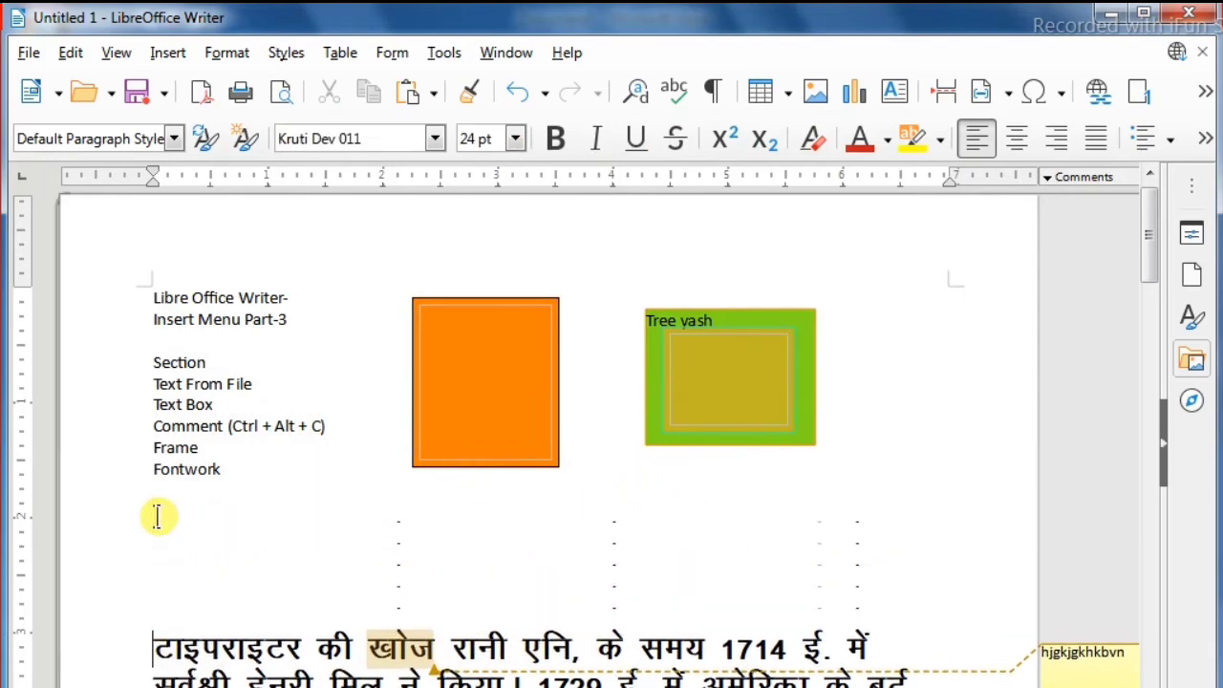
key(Return)
key(Return)
key(Return)
key(Return)
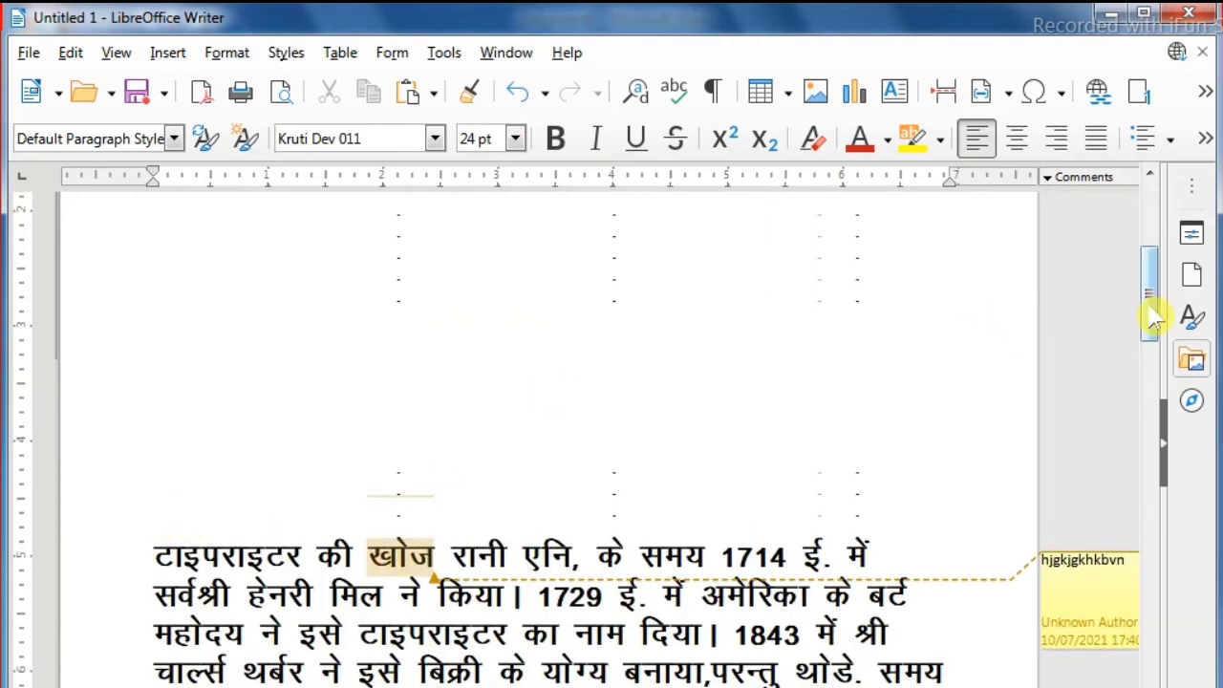
Insert a Fontwork object in the Favorite 1 (Simple) style, move it below the orange frame and green text box, and deselect it.
drag(1151, 320, 1141, 213)
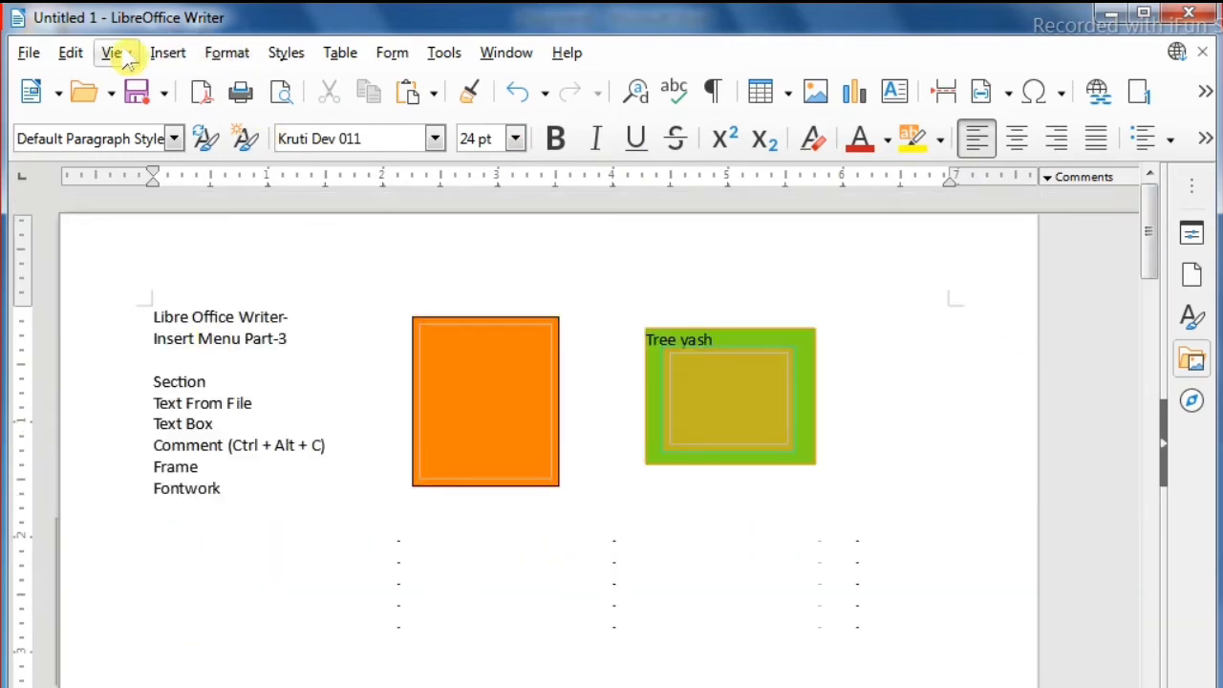
click(164, 55)
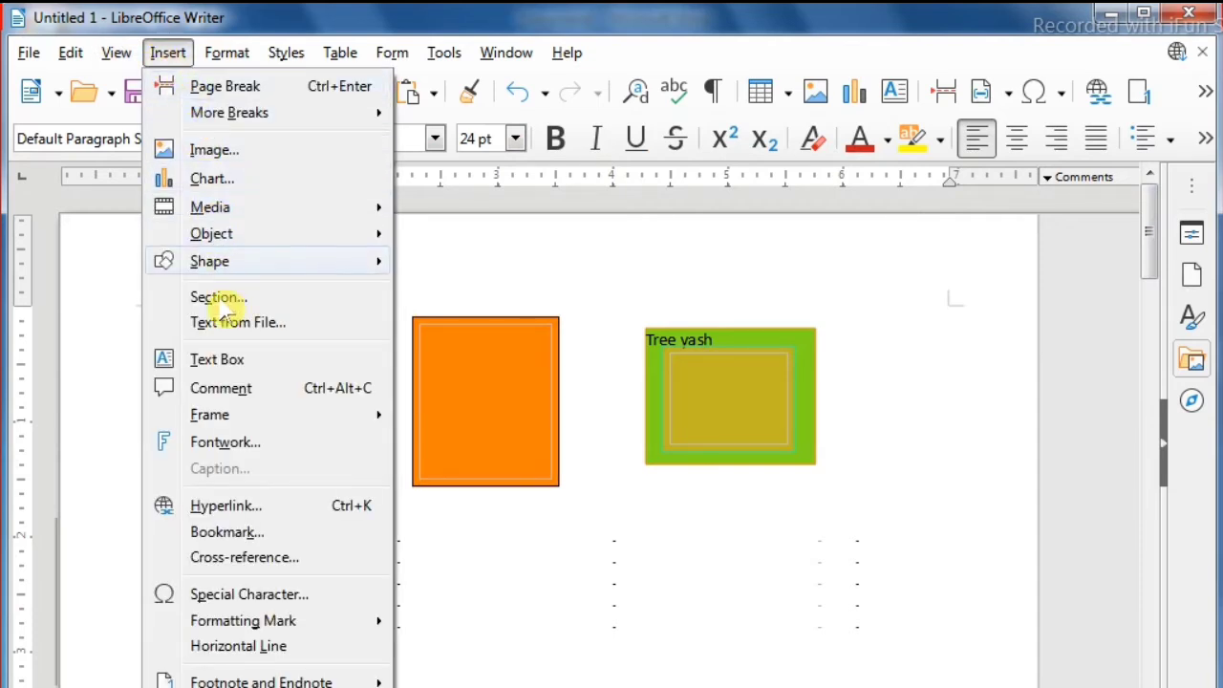
click(225, 443)
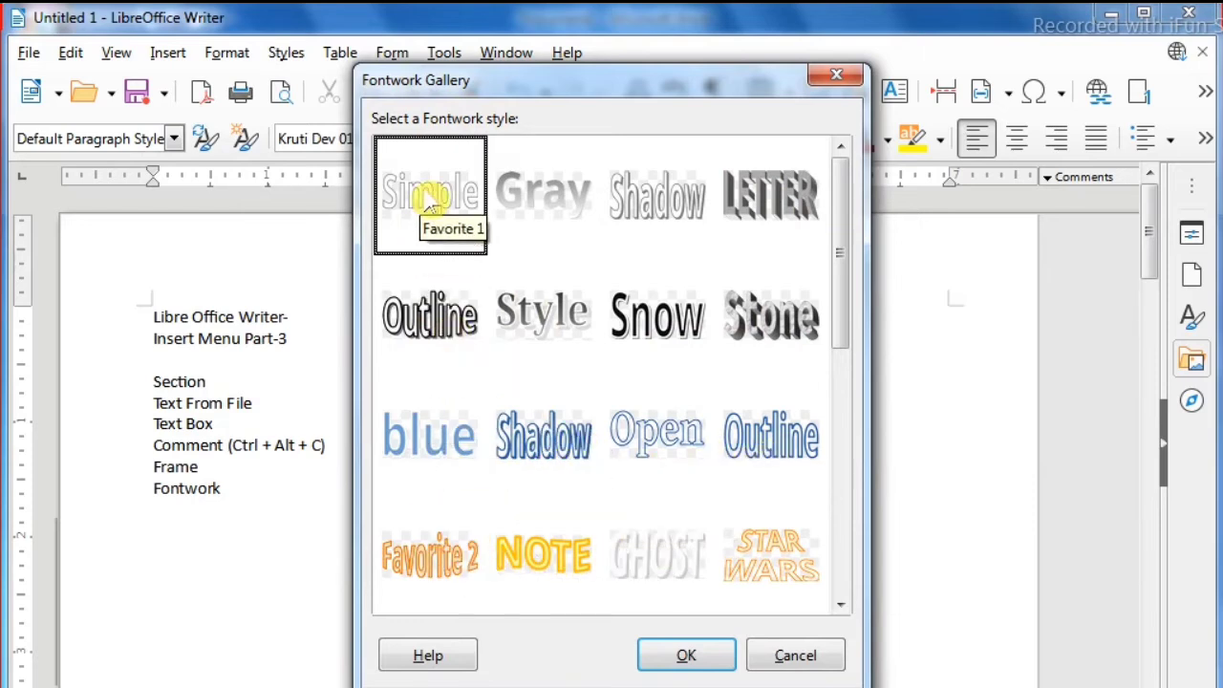
click(686, 656)
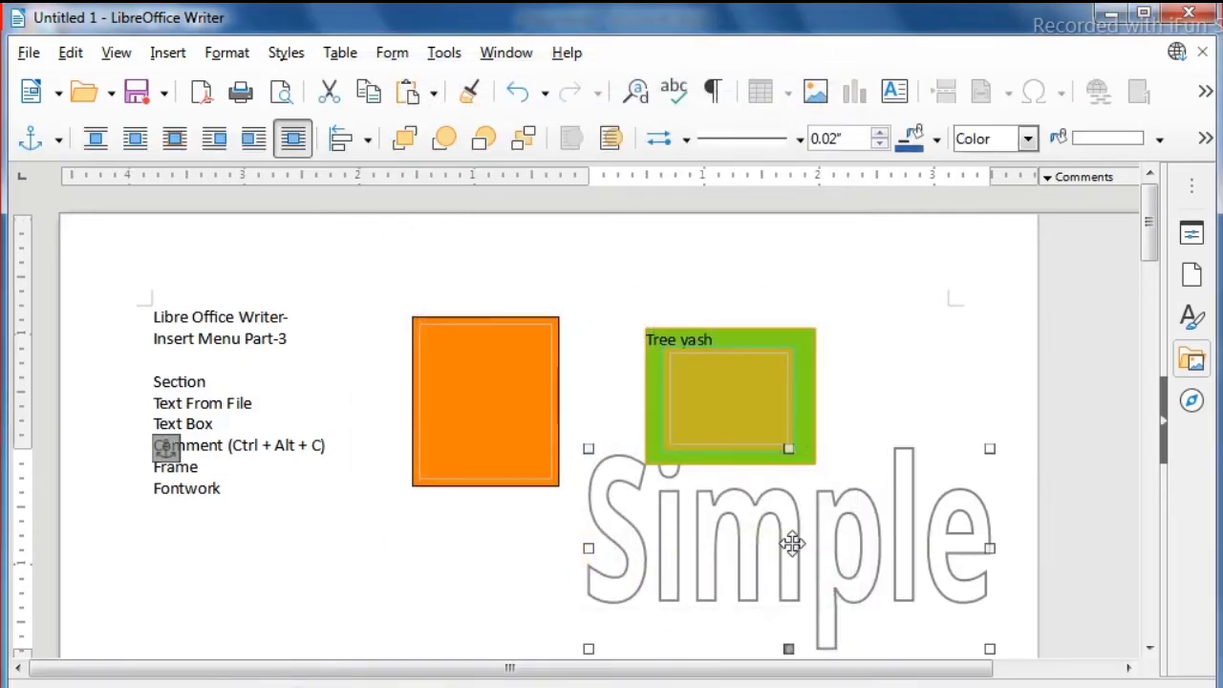
drag(755, 545, 544, 545)
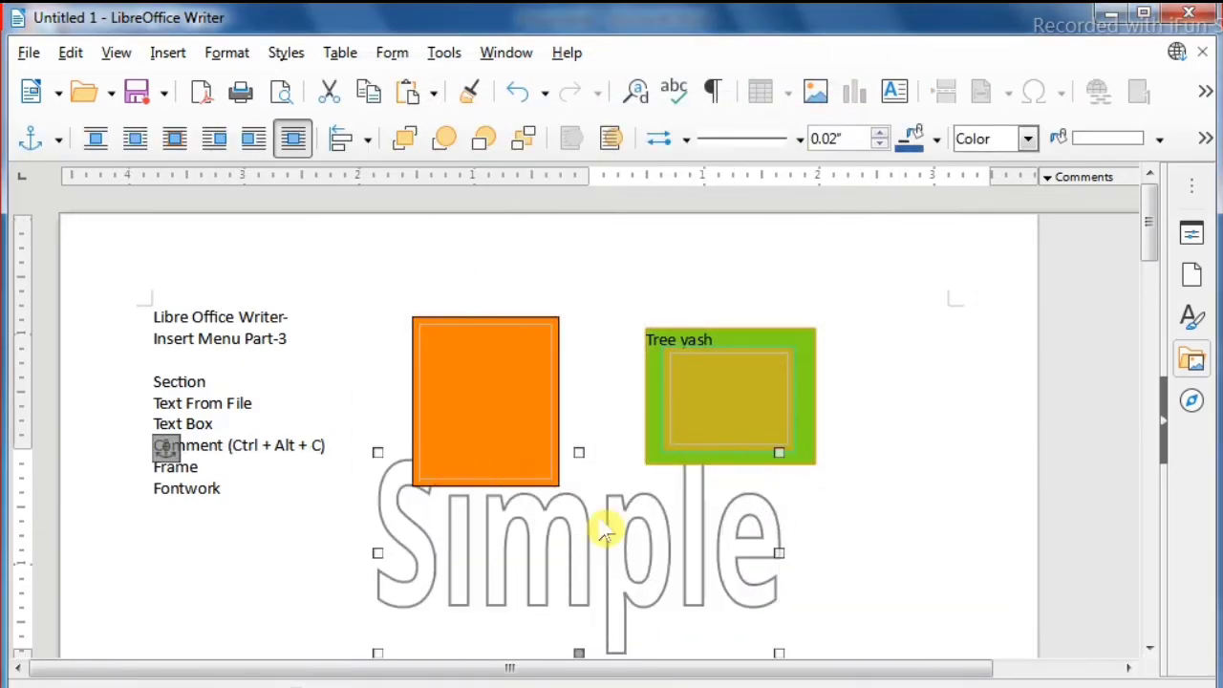
click(513, 392)
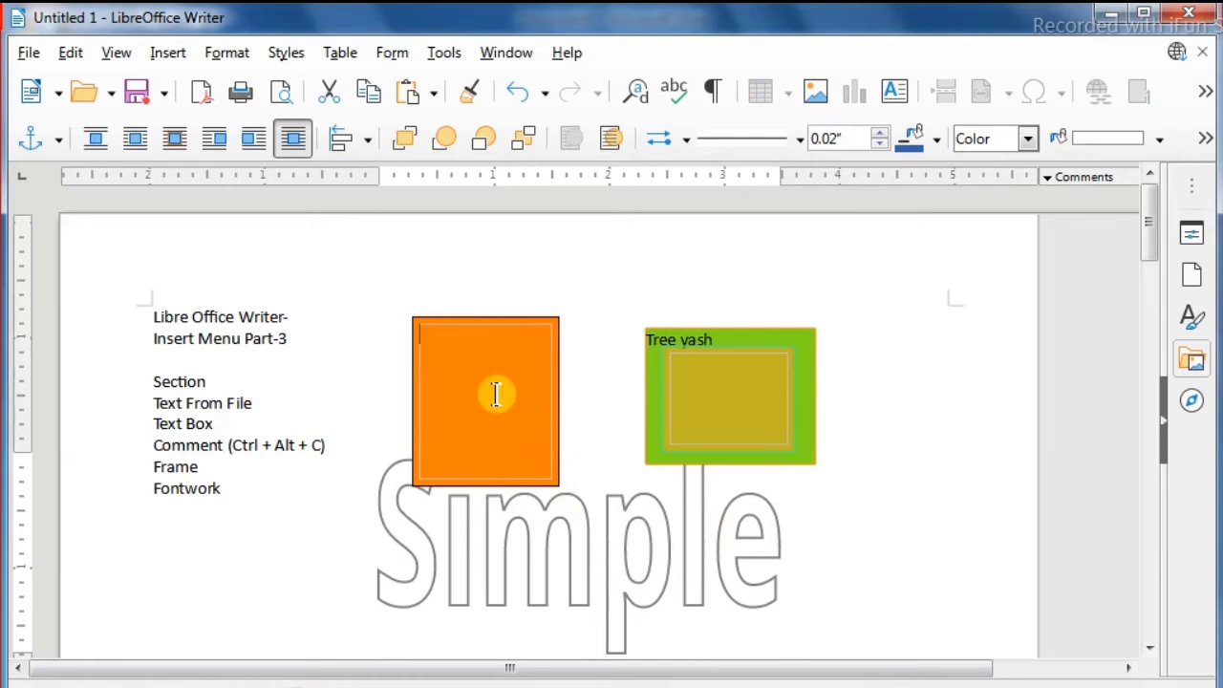
click(592, 556)
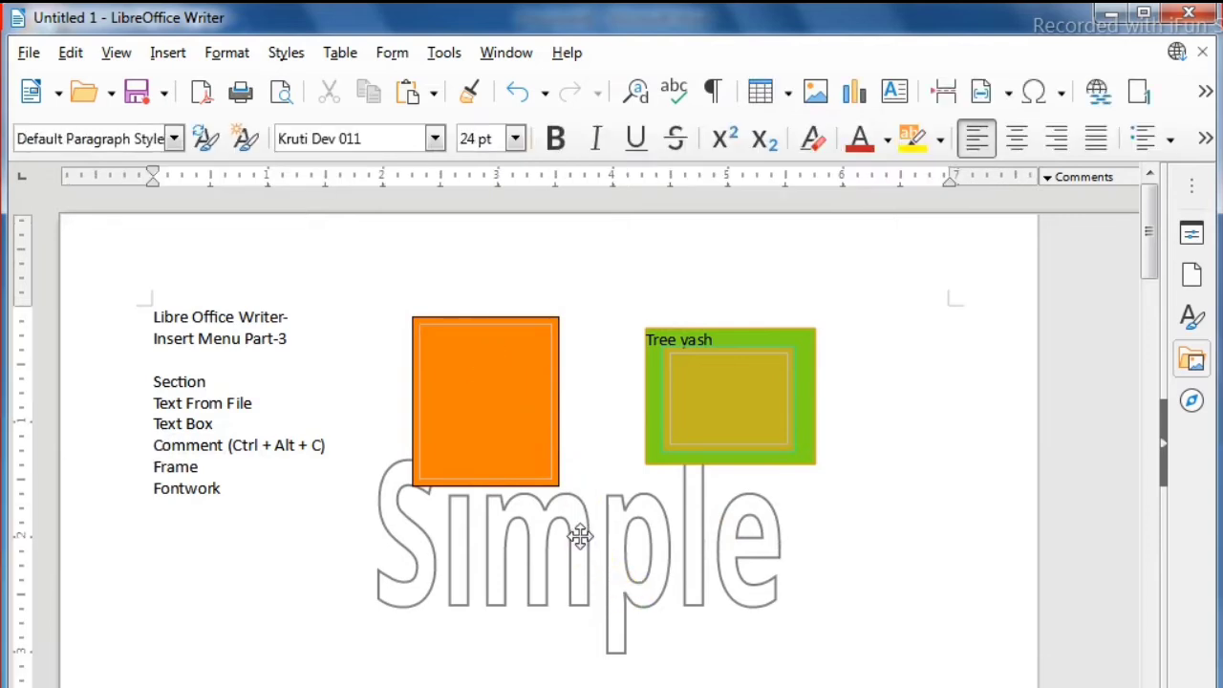
Replace the text of the Fontwork object with "Yash Computer Institute" and finish editing it.
click(580, 539)
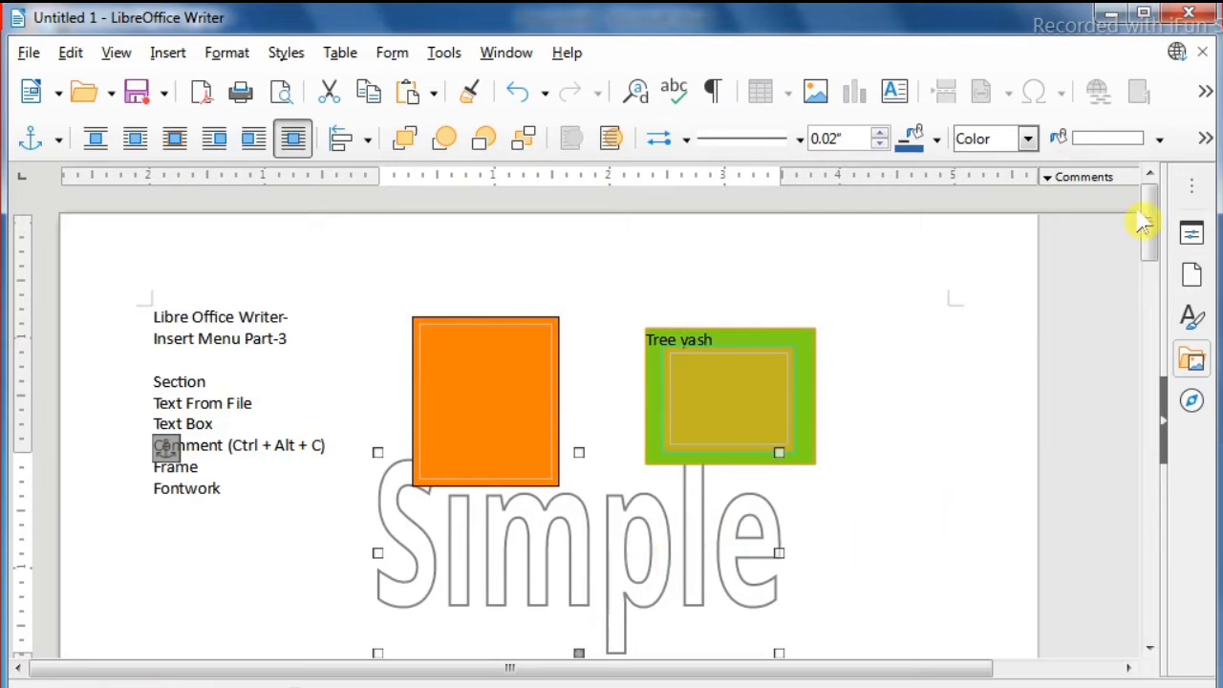
drag(1151, 239, 1154, 264)
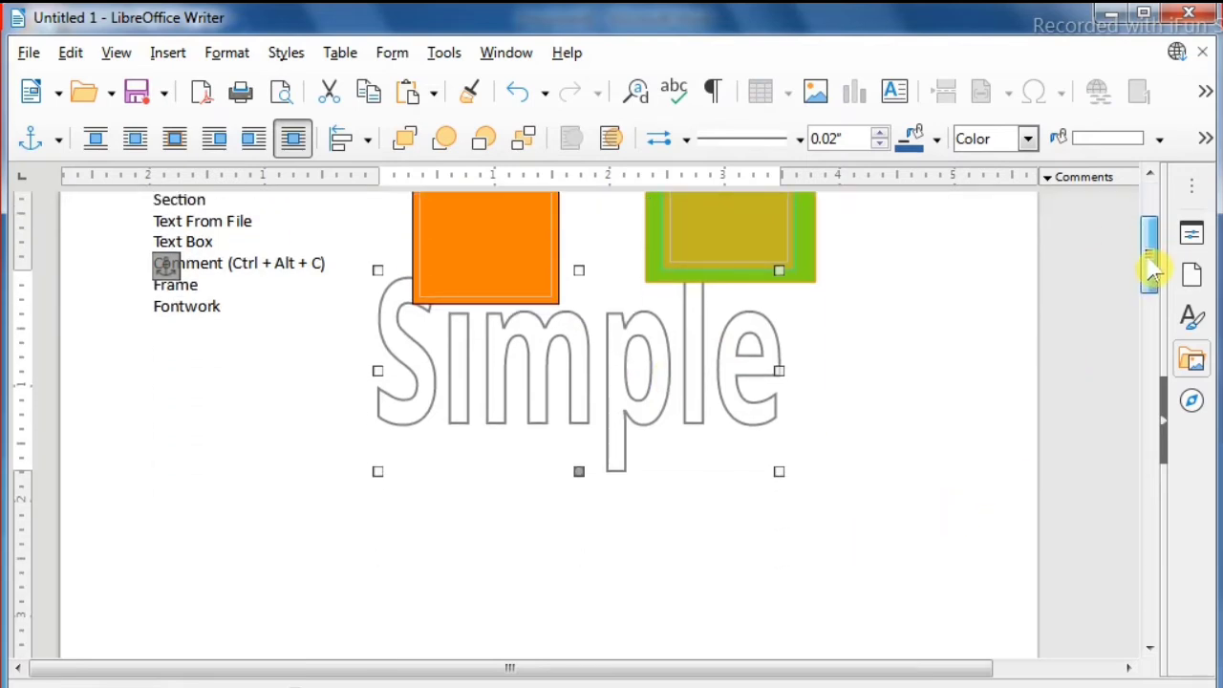
double_click(575, 366)
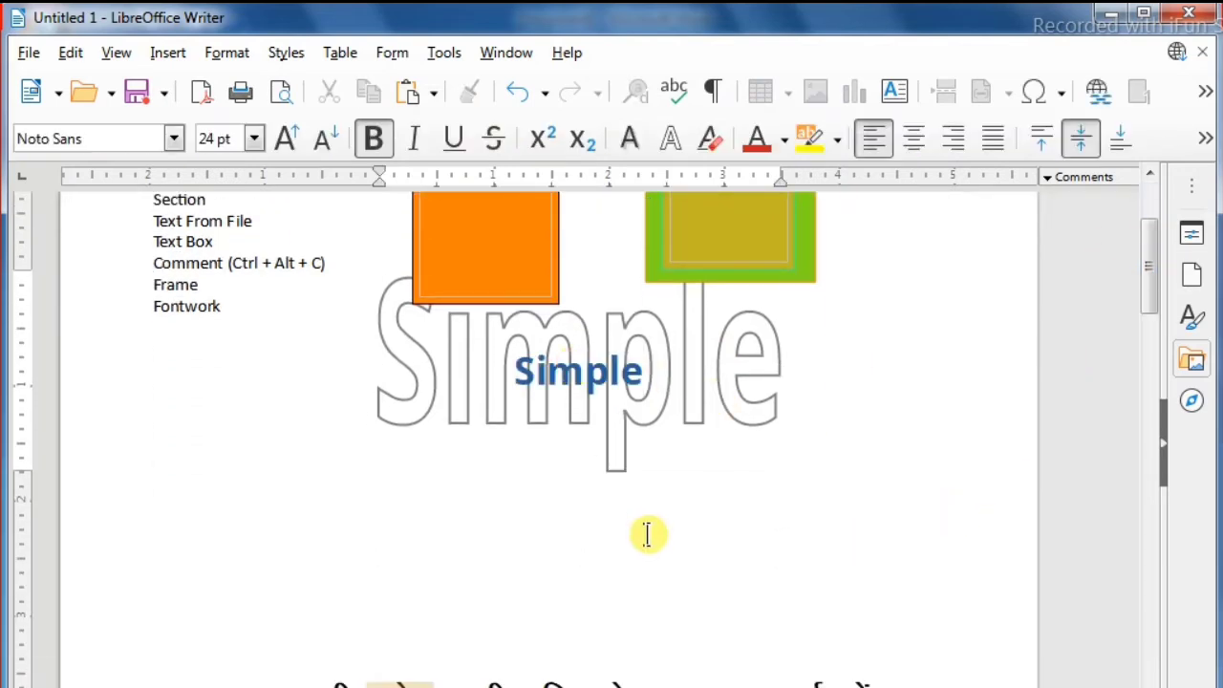
key(BackSpace)
key(BackSpace)
key(BackSpace)
key(BackSpace)
key(BackSpace)
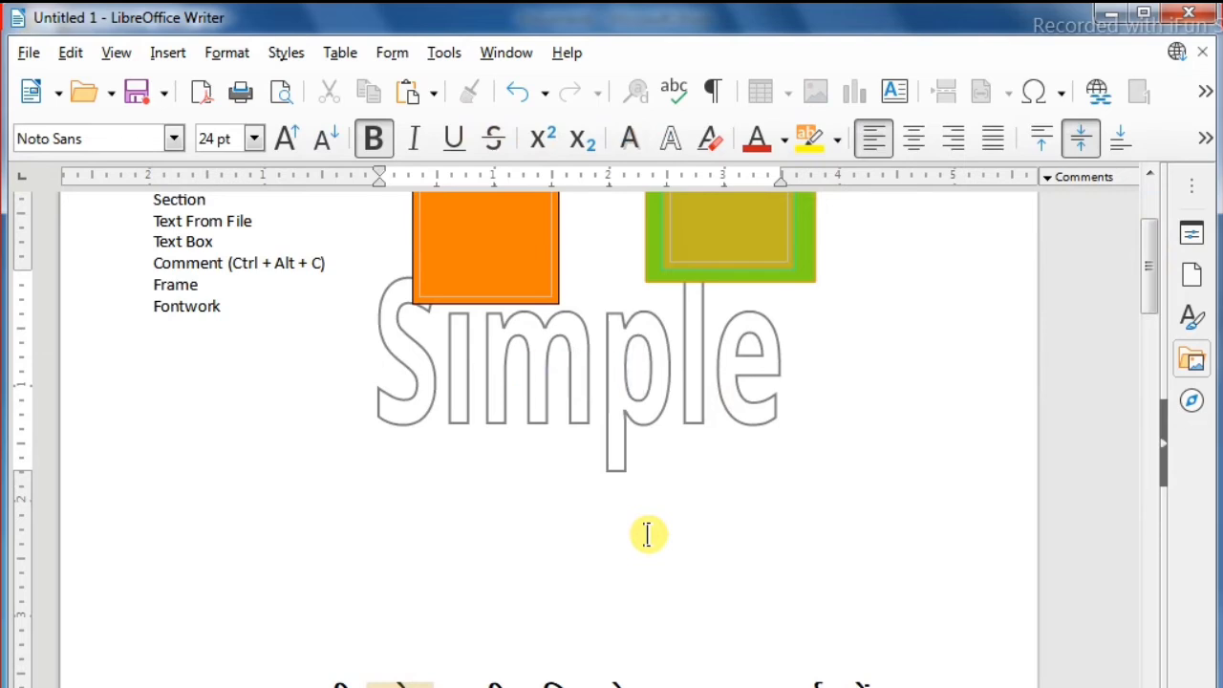
text(Yash )
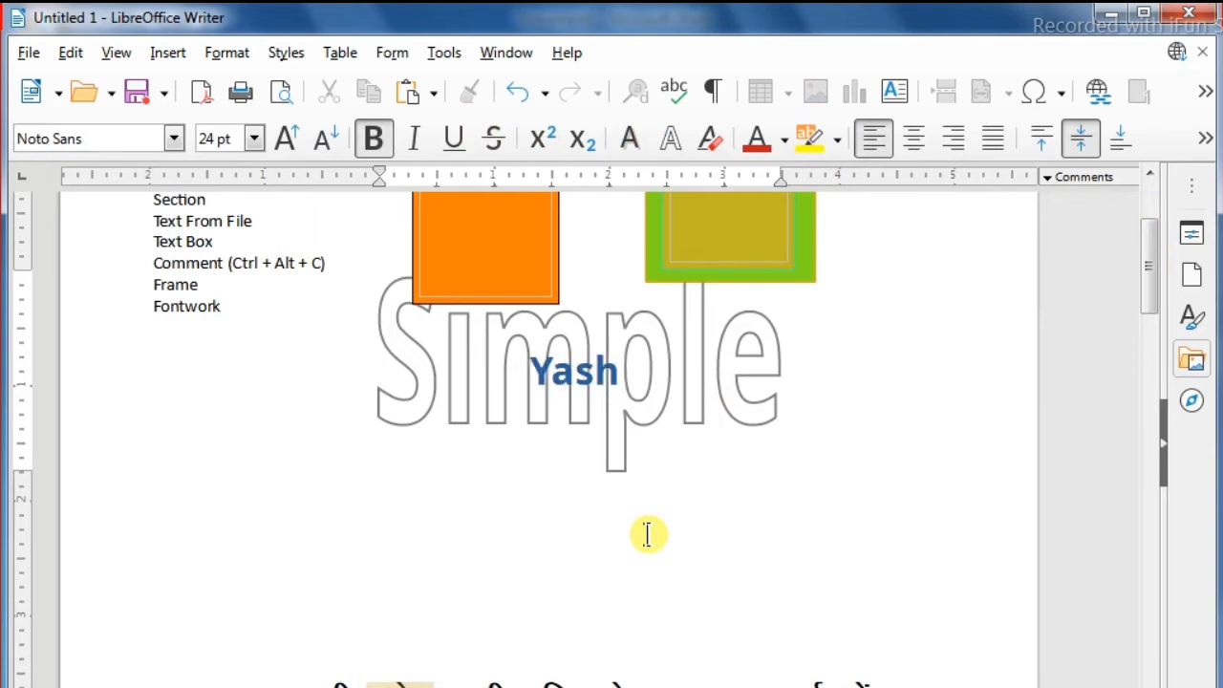
text(Com)
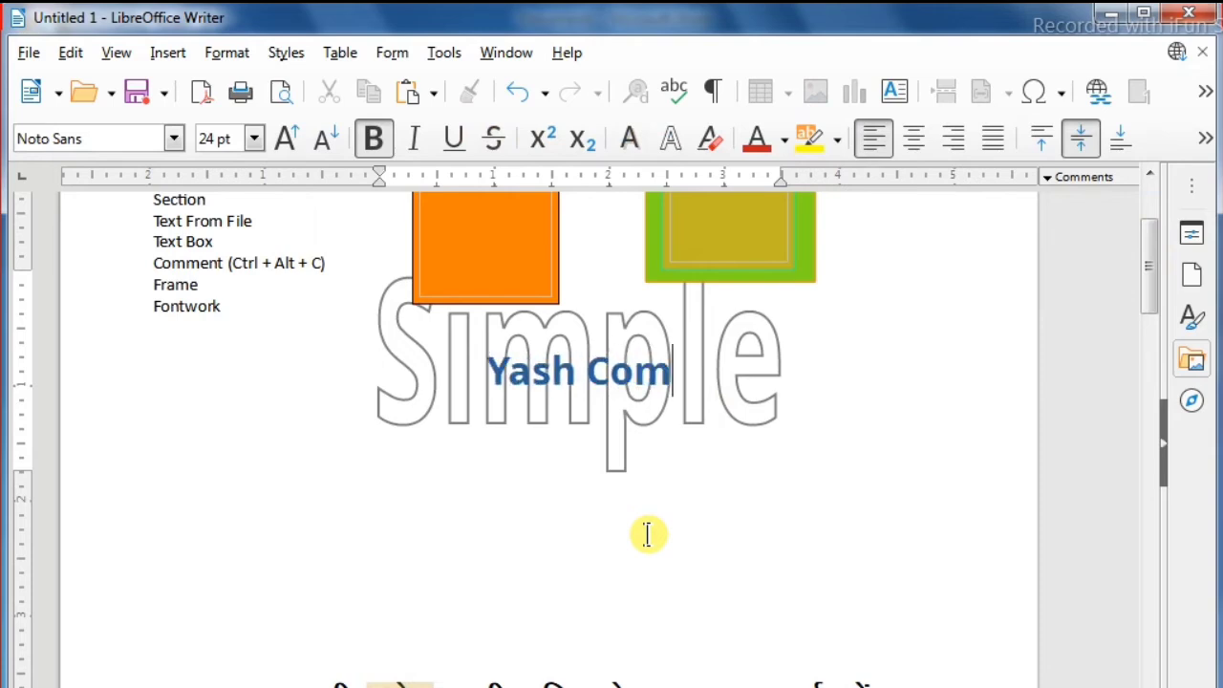
text(puter )
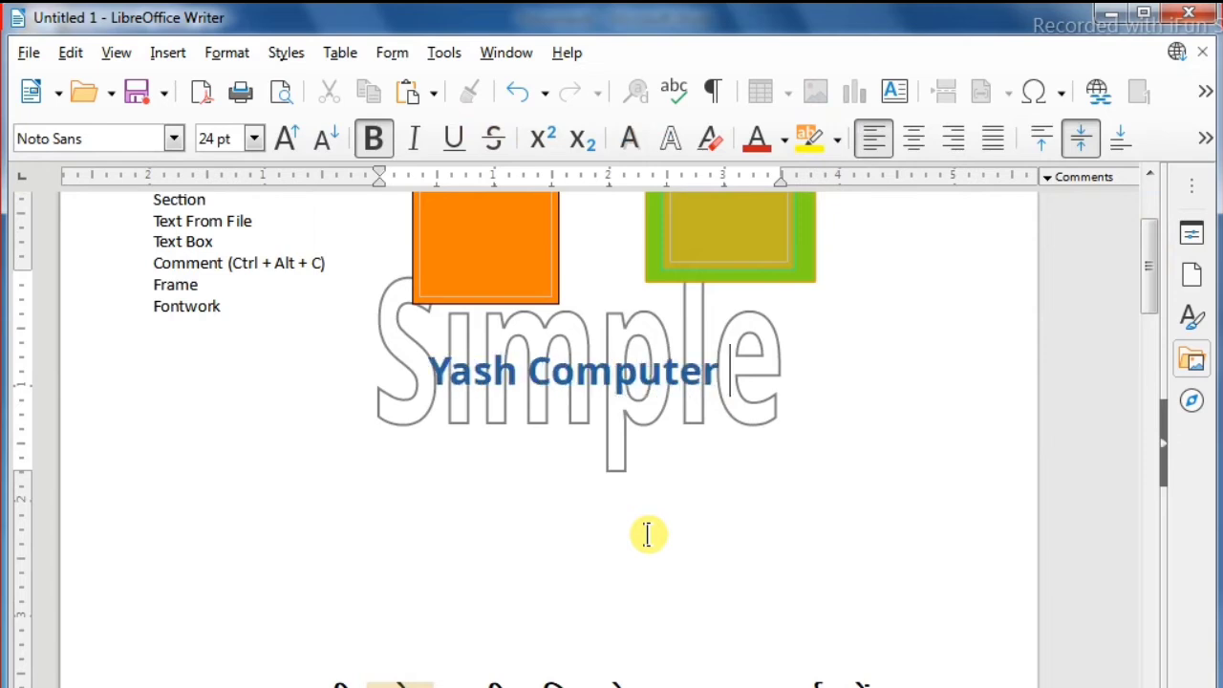
text(Ins)
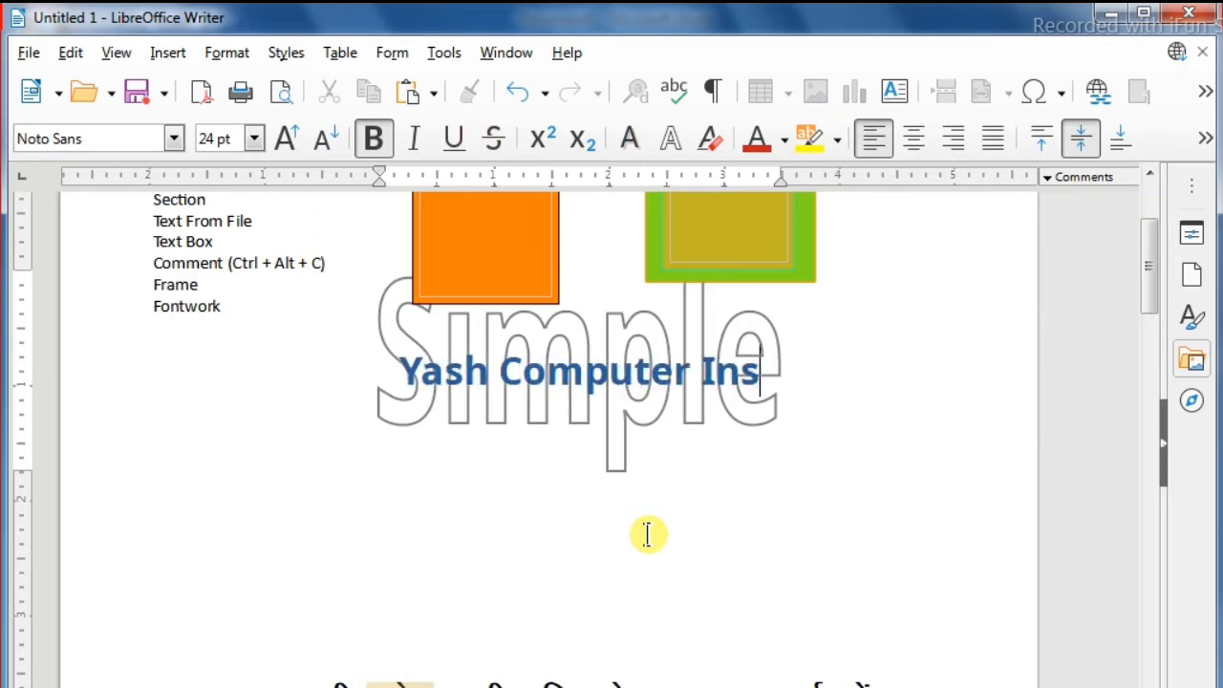
text(titute)
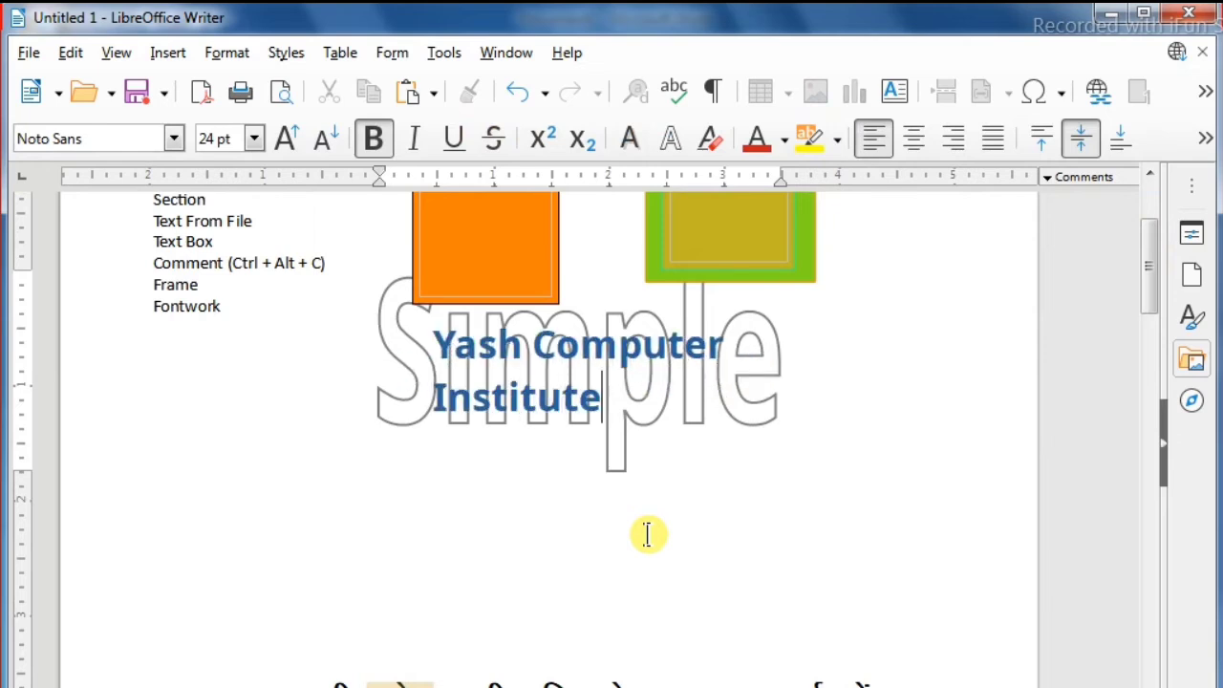
click(772, 565)
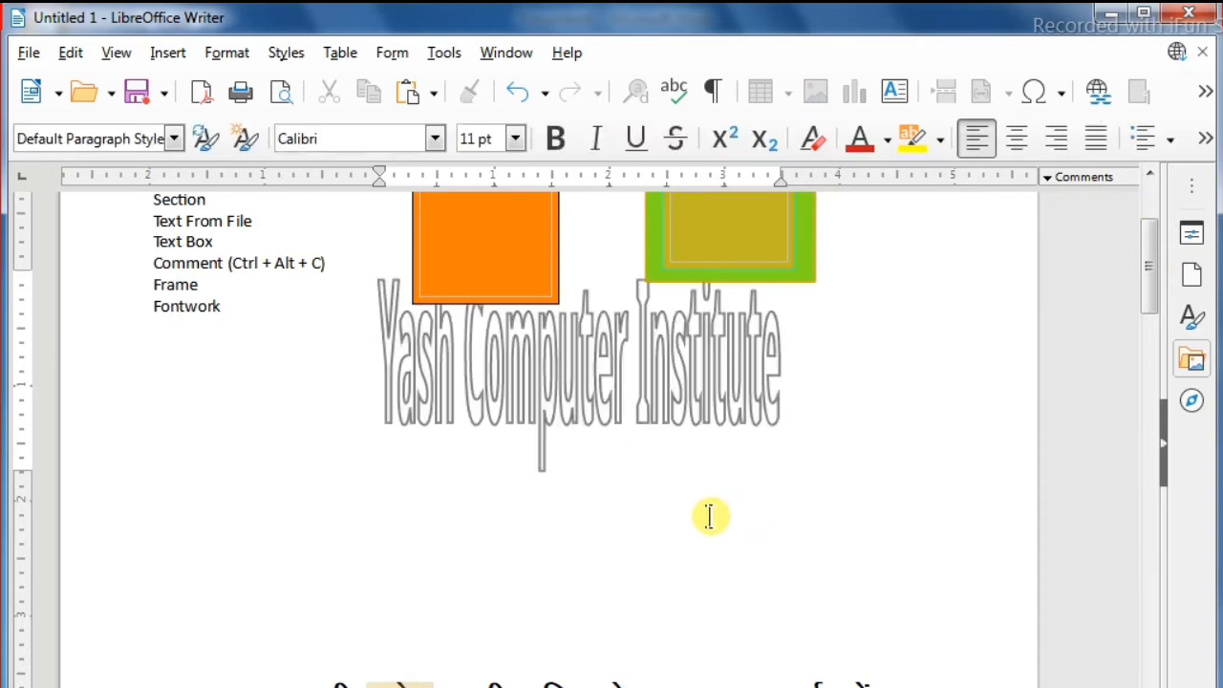
Enlarge the Fontwork to about 5.5 by 2 inches and place it below the topic list and the orange frame.
click(576, 396)
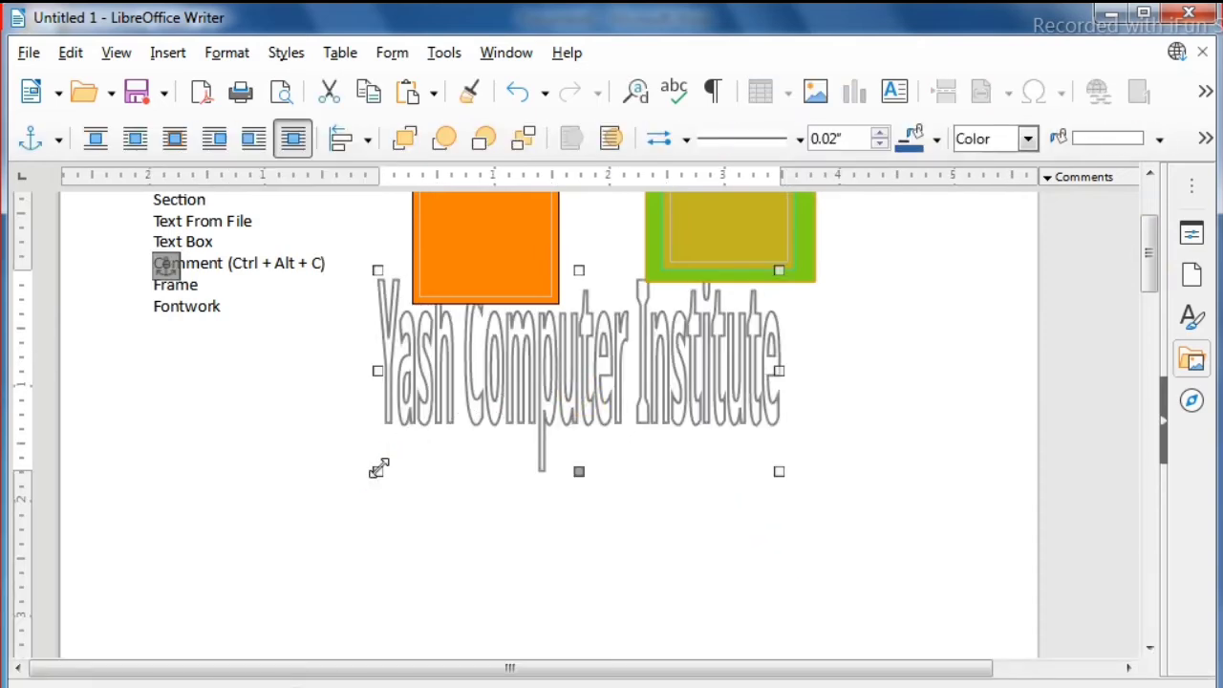
drag(358, 475, 289, 472)
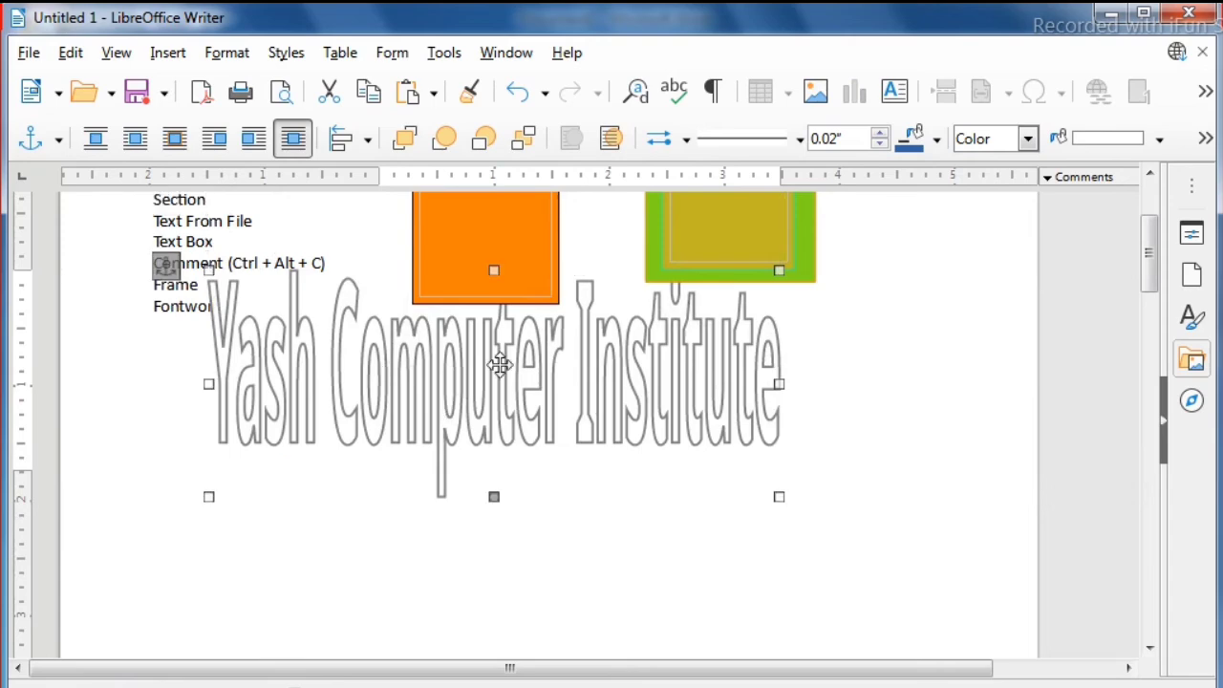
drag(500, 364, 529, 432)
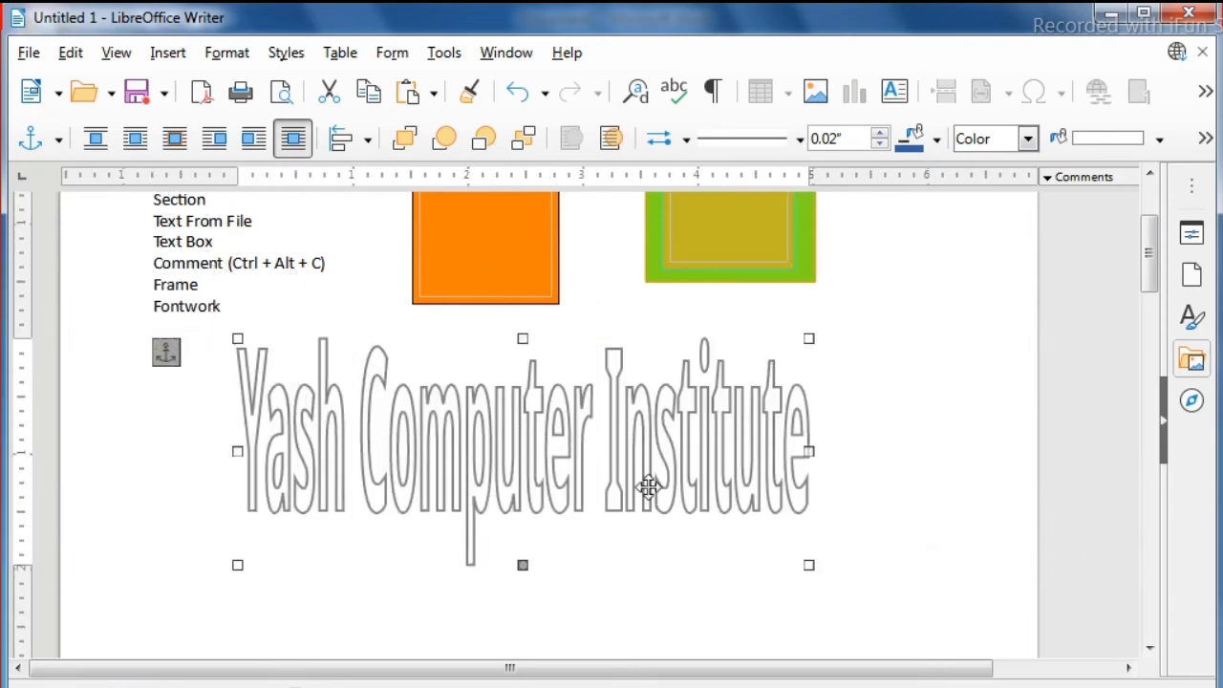
double_click(531, 453)
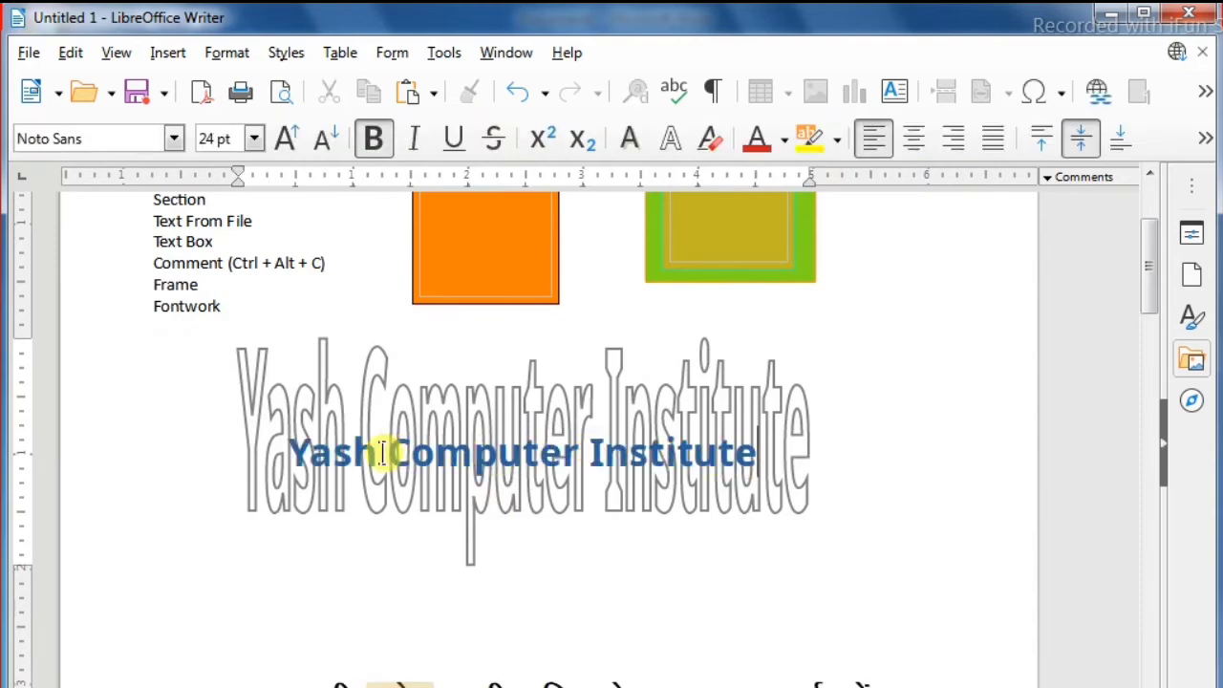
click(872, 273)
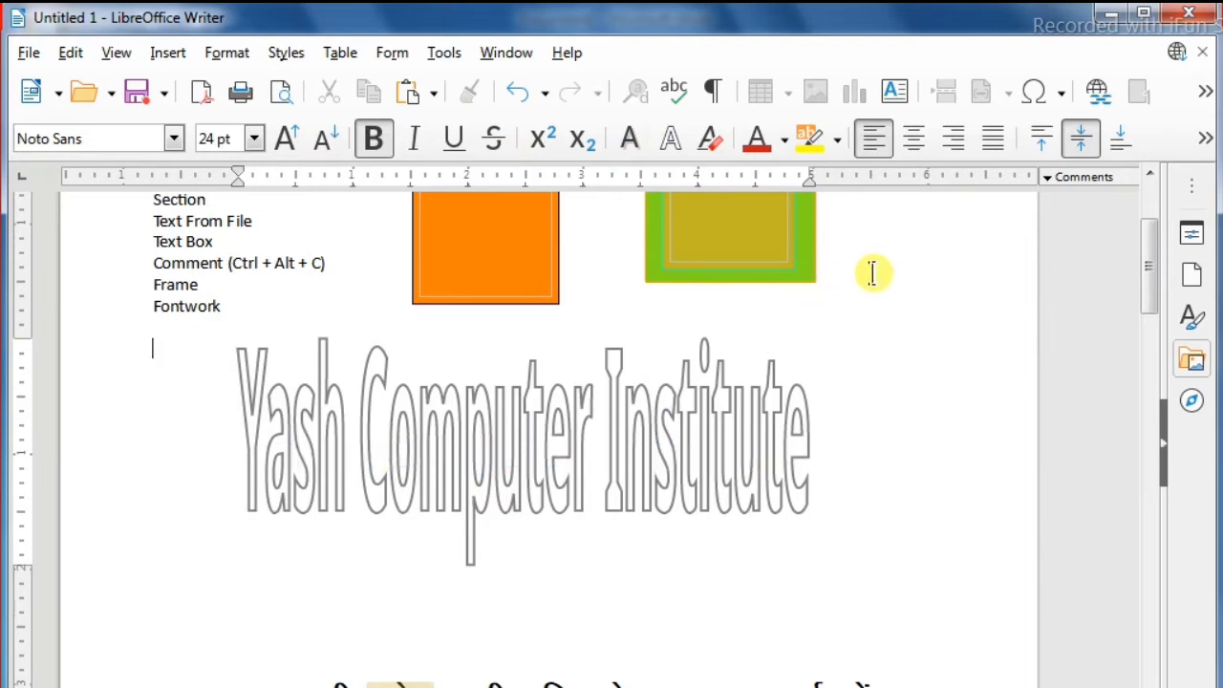
click(814, 455)
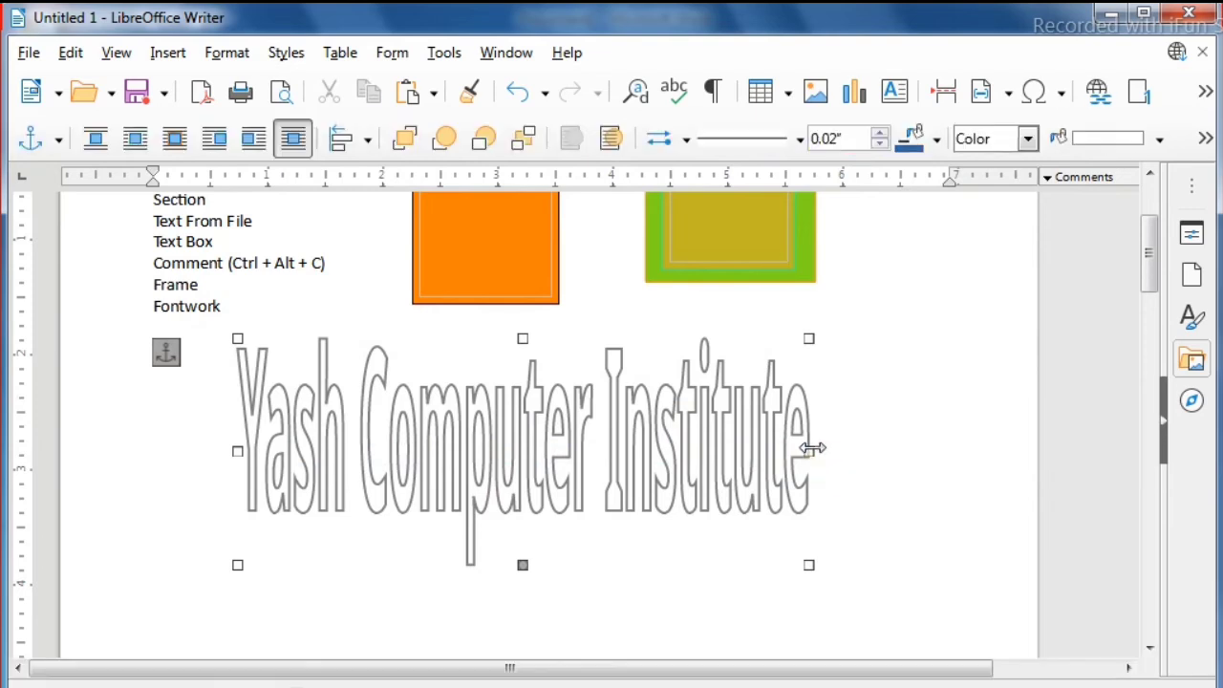
drag(814, 455, 867, 453)
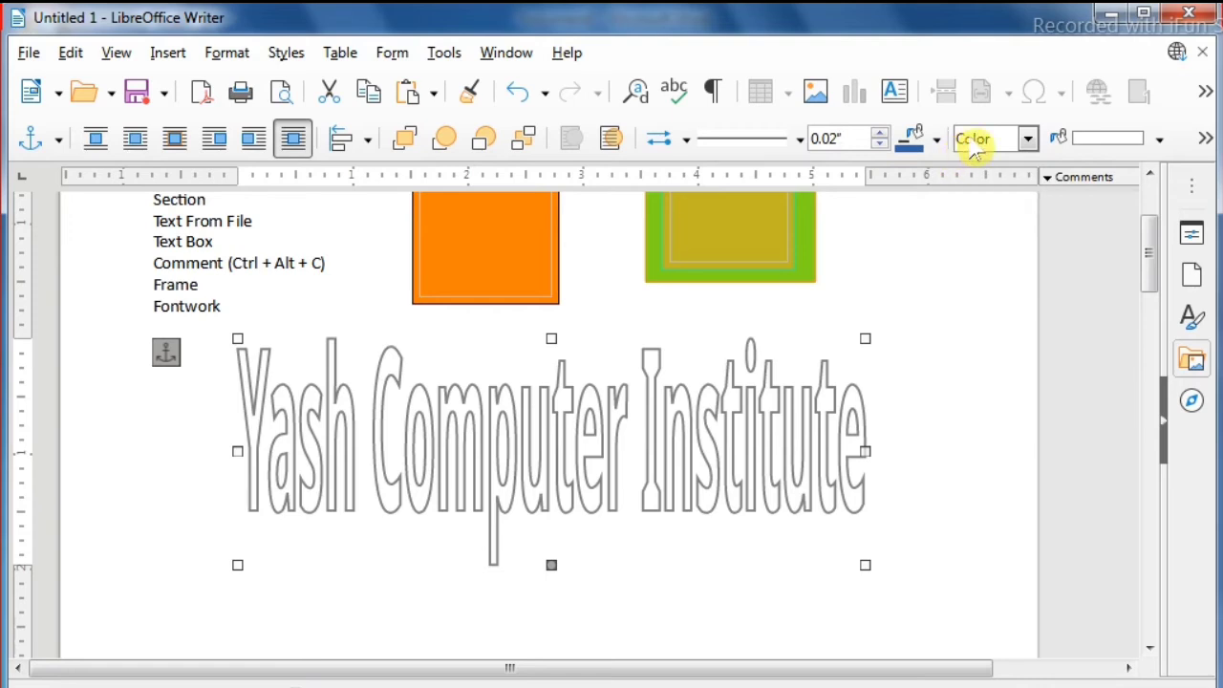
Fill the Fontwork letters with solid yellow from the standard palette.
click(1027, 141)
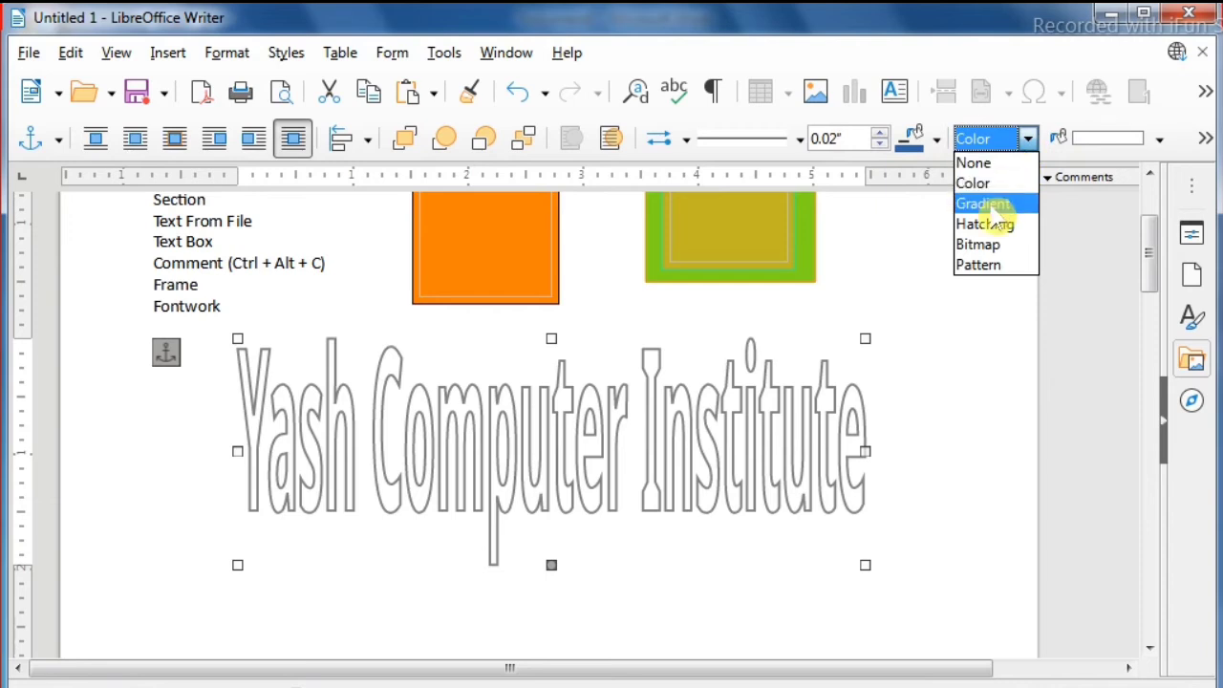
click(984, 183)
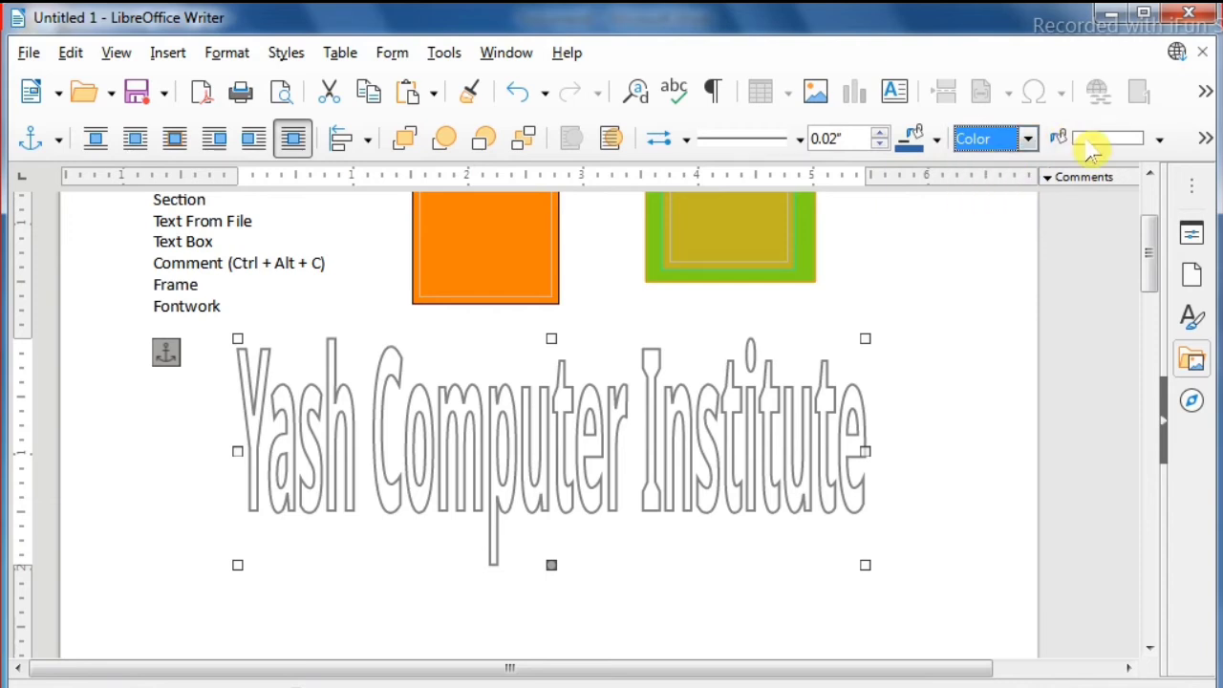
click(1160, 141)
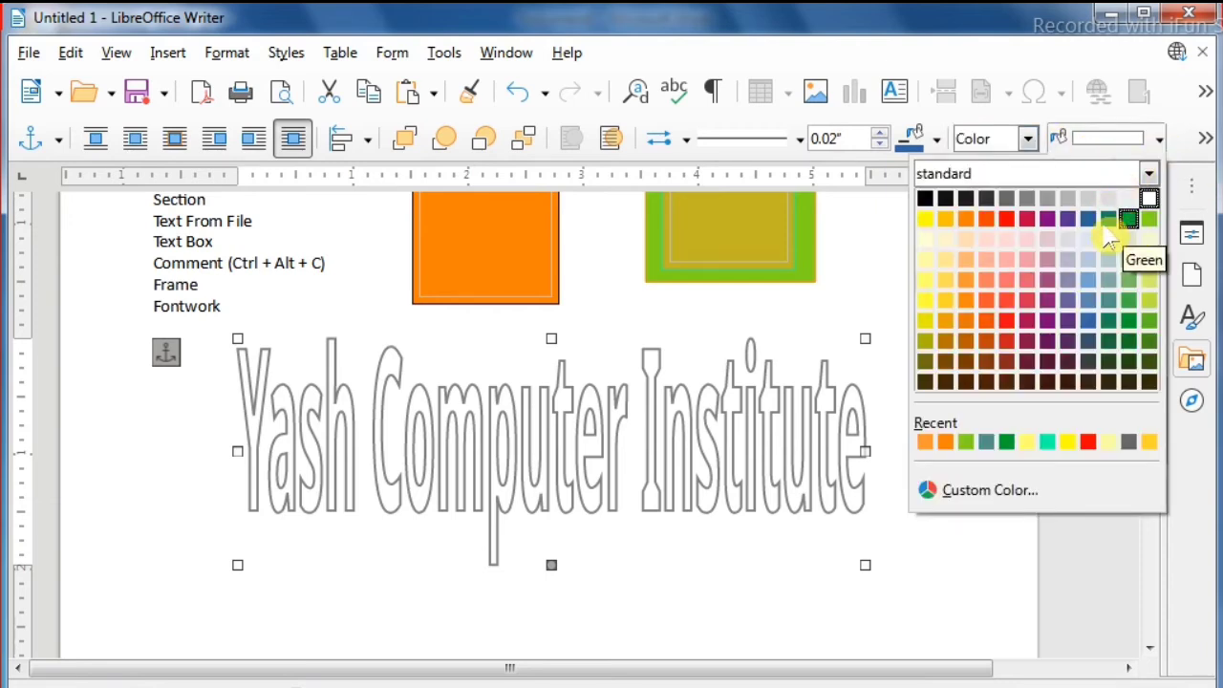
click(925, 219)
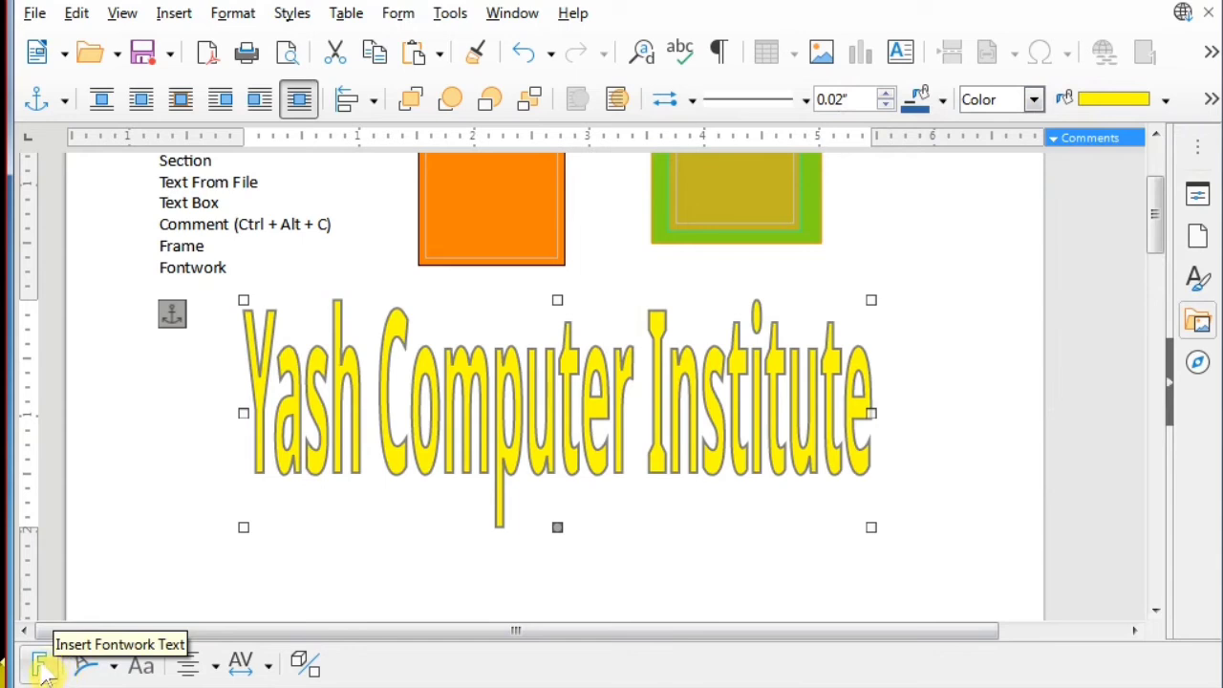
Try the wave shape on the Fontwork, making the wave stronger and slanting the letters.
click(115, 667)
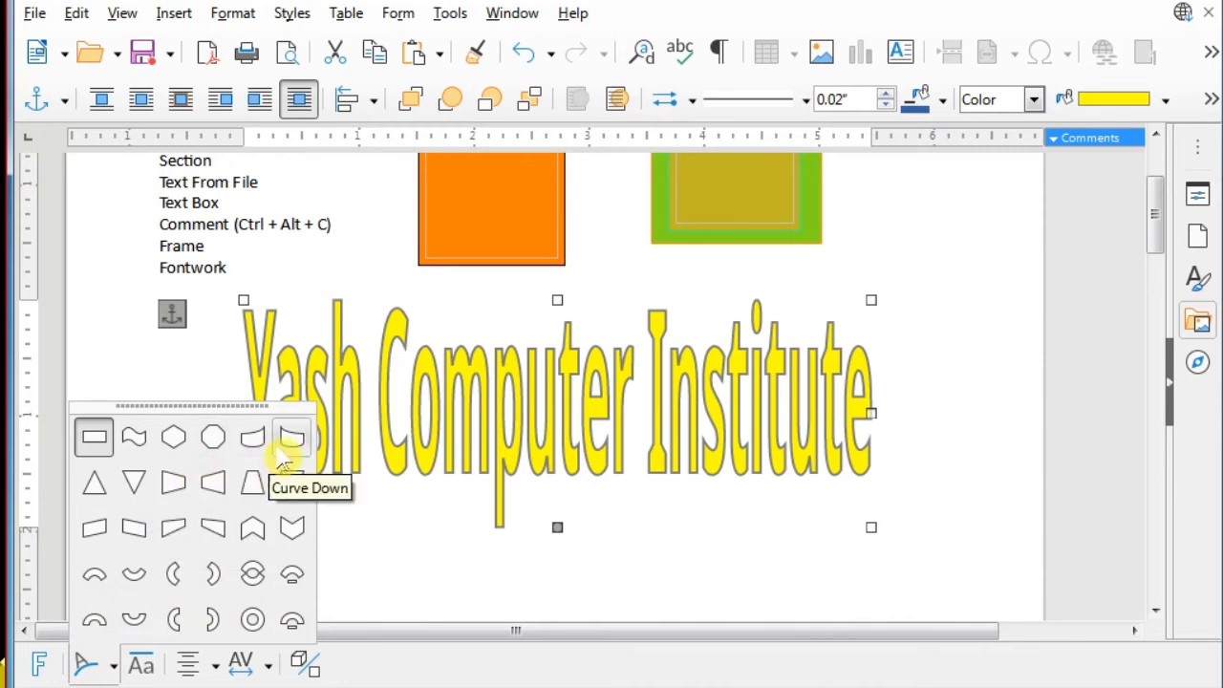
click(140, 447)
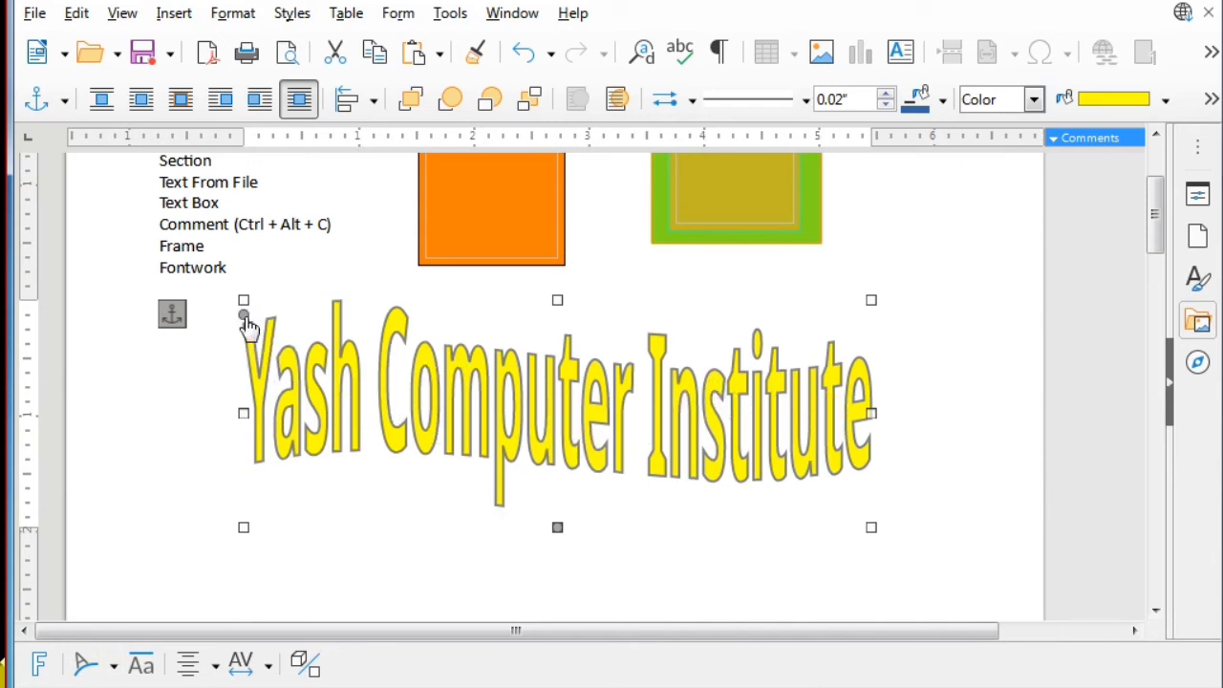
drag(247, 328, 246, 346)
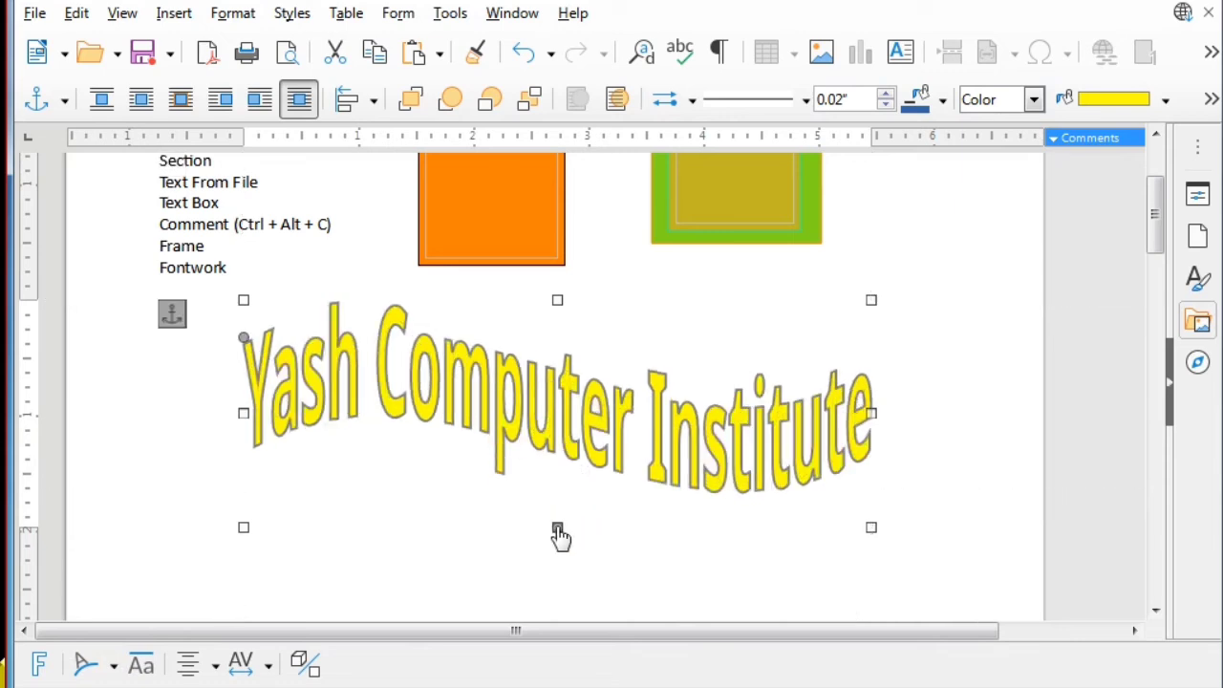
drag(556, 542, 543, 530)
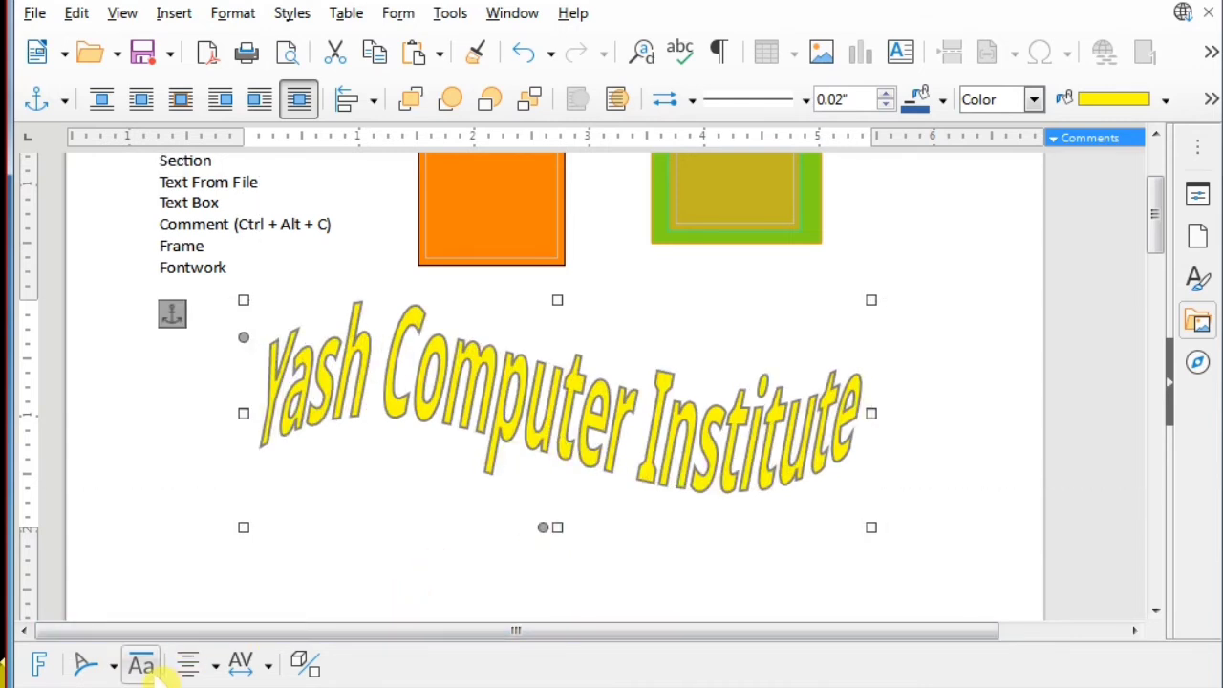
Set the Fontwork back to the plain rectangular shape and give all its letters the same height.
click(88, 666)
click(103, 449)
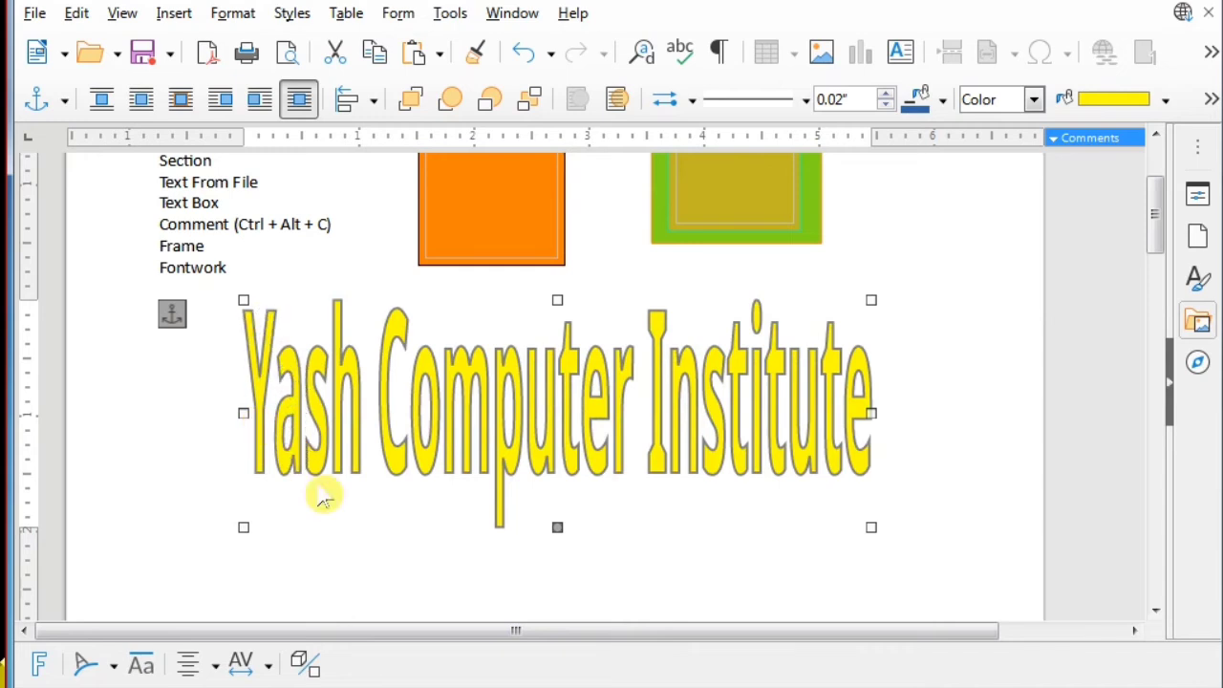
click(141, 666)
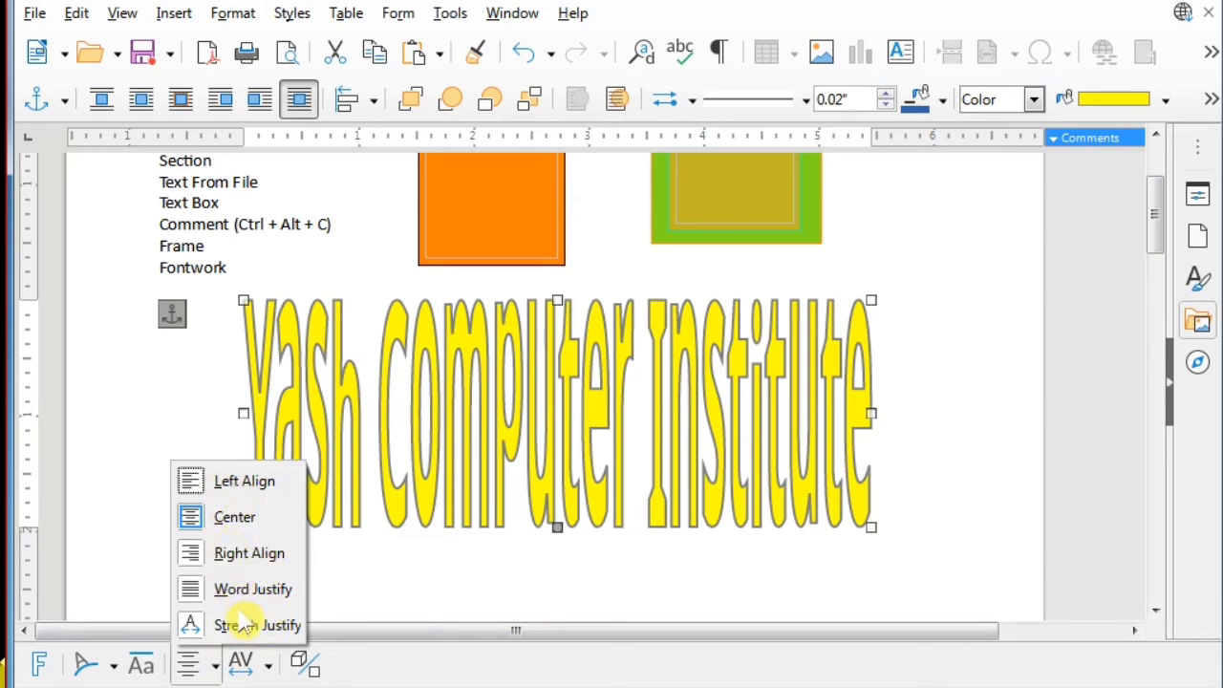
click(368, 585)
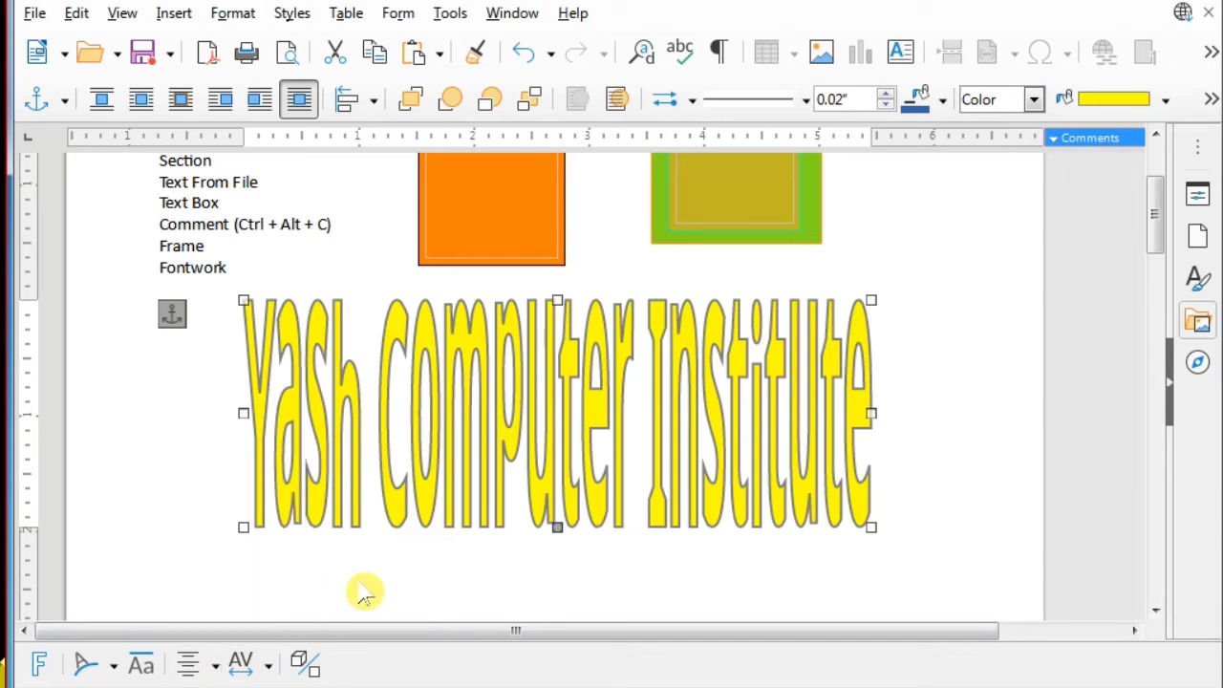
Try Very Tight and Very Loose character spacing on the Fontwork and return it to Normal.
click(271, 668)
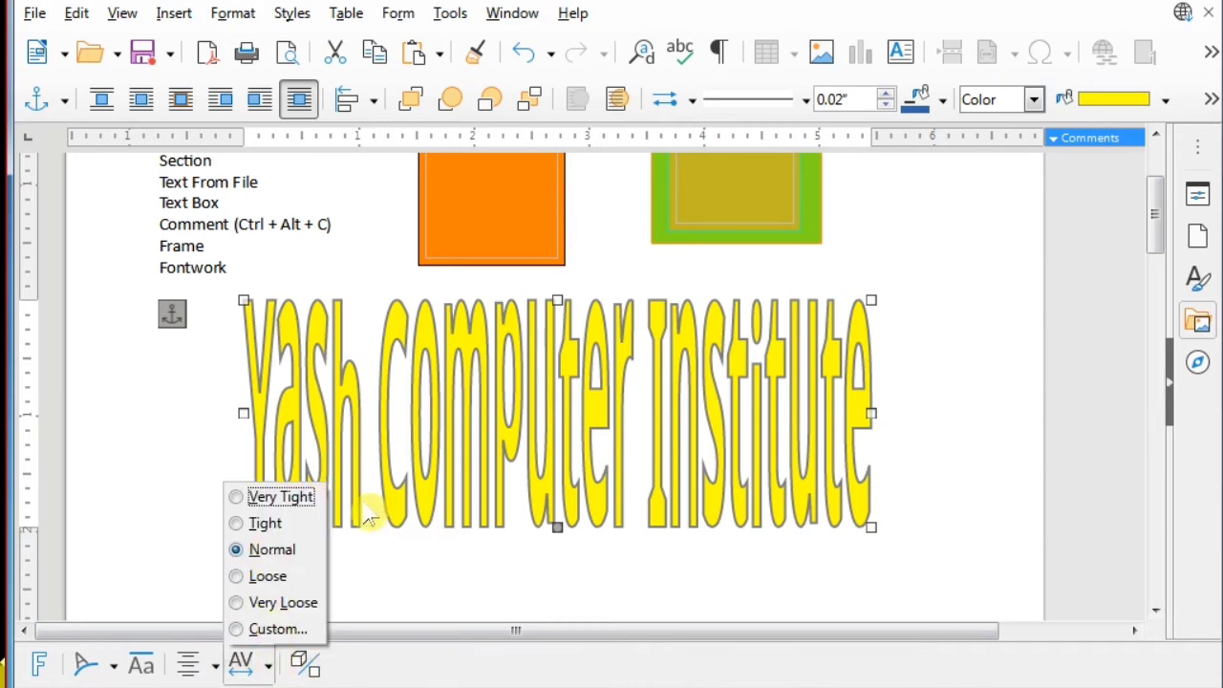
click(250, 499)
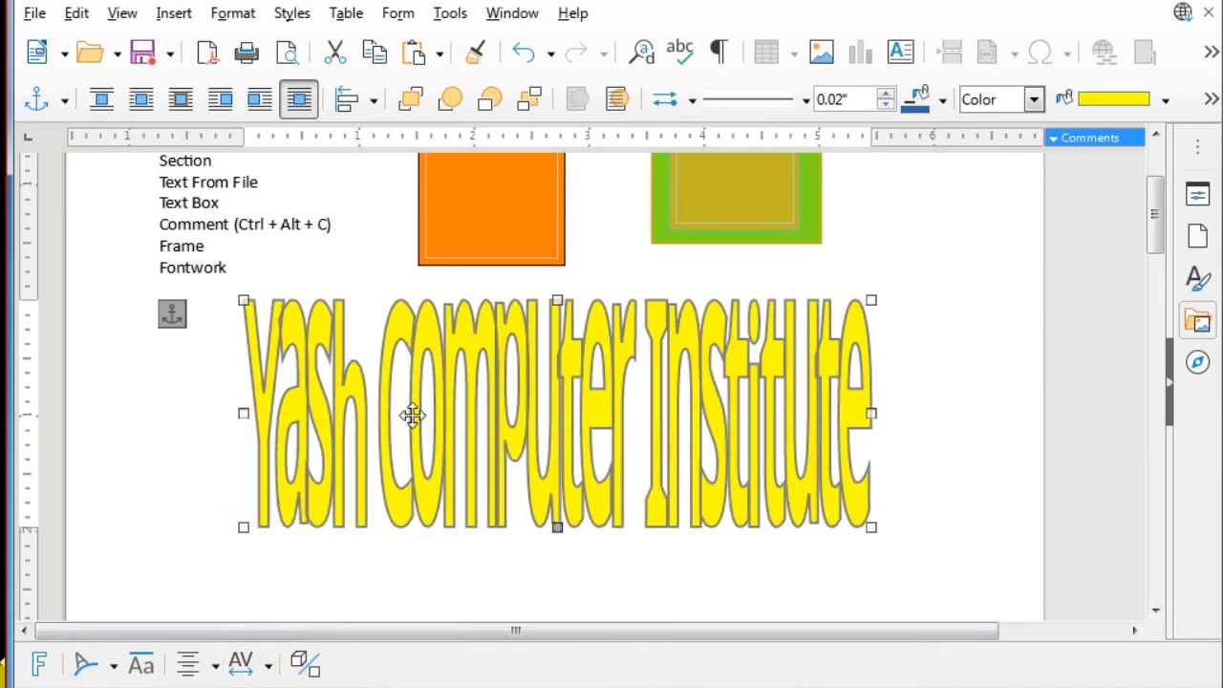
click(271, 669)
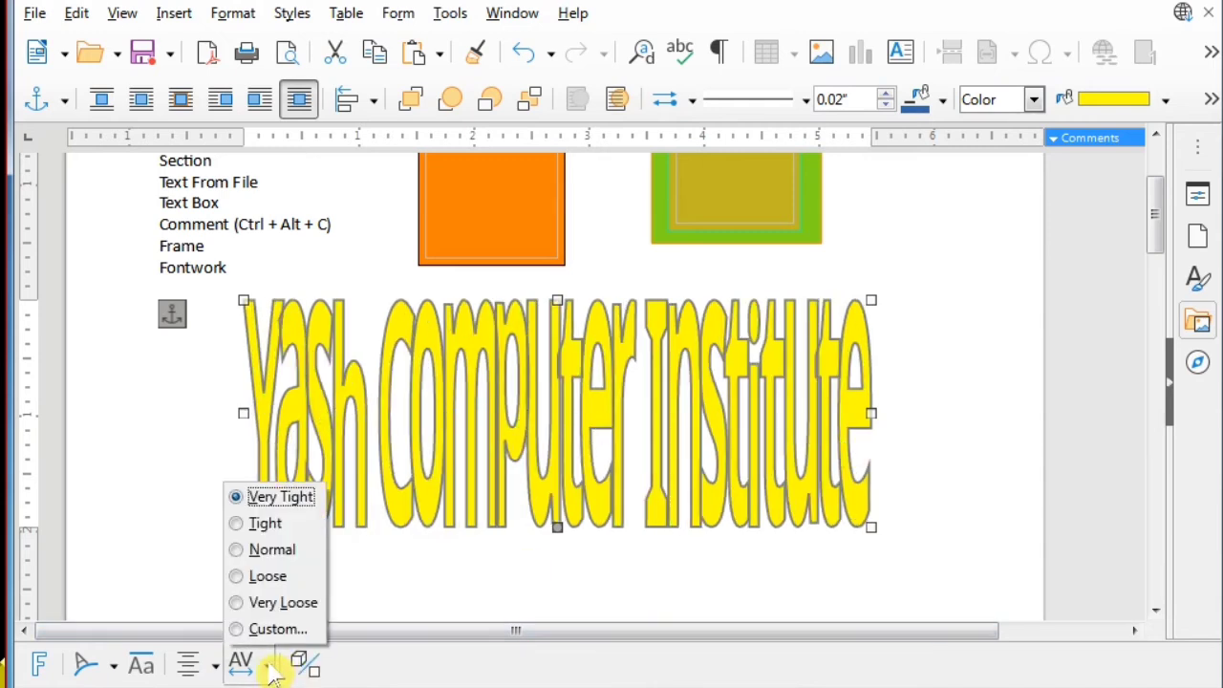
click(272, 605)
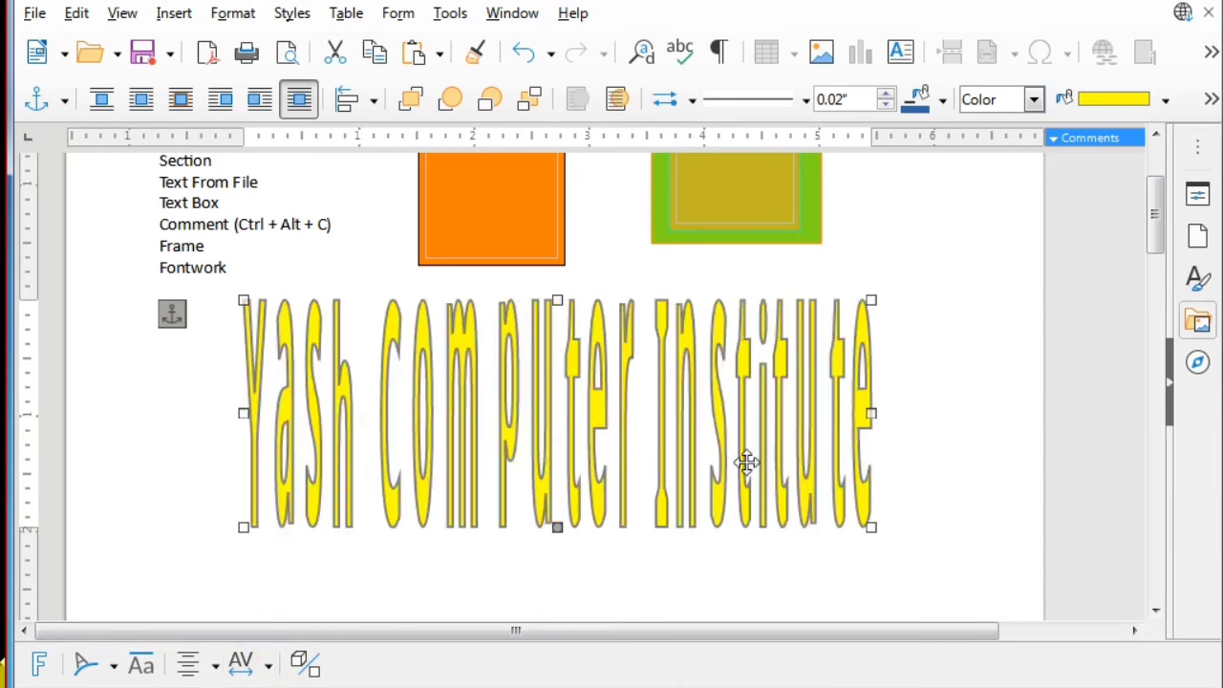
click(268, 666)
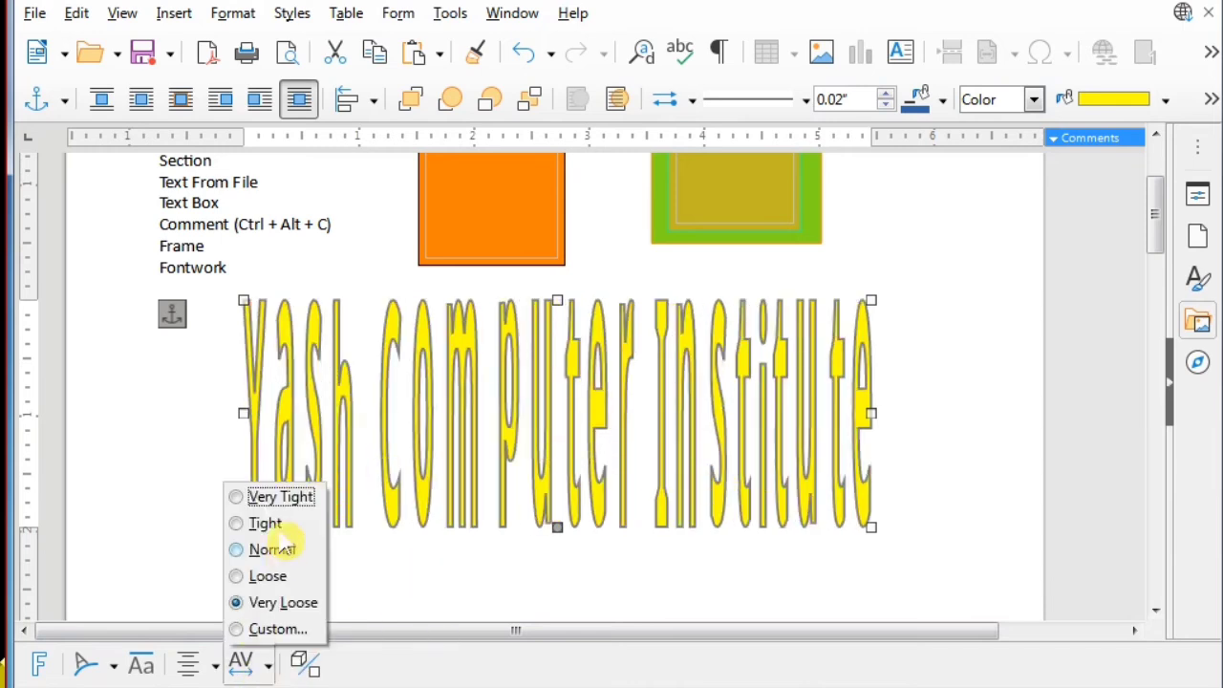
click(449, 568)
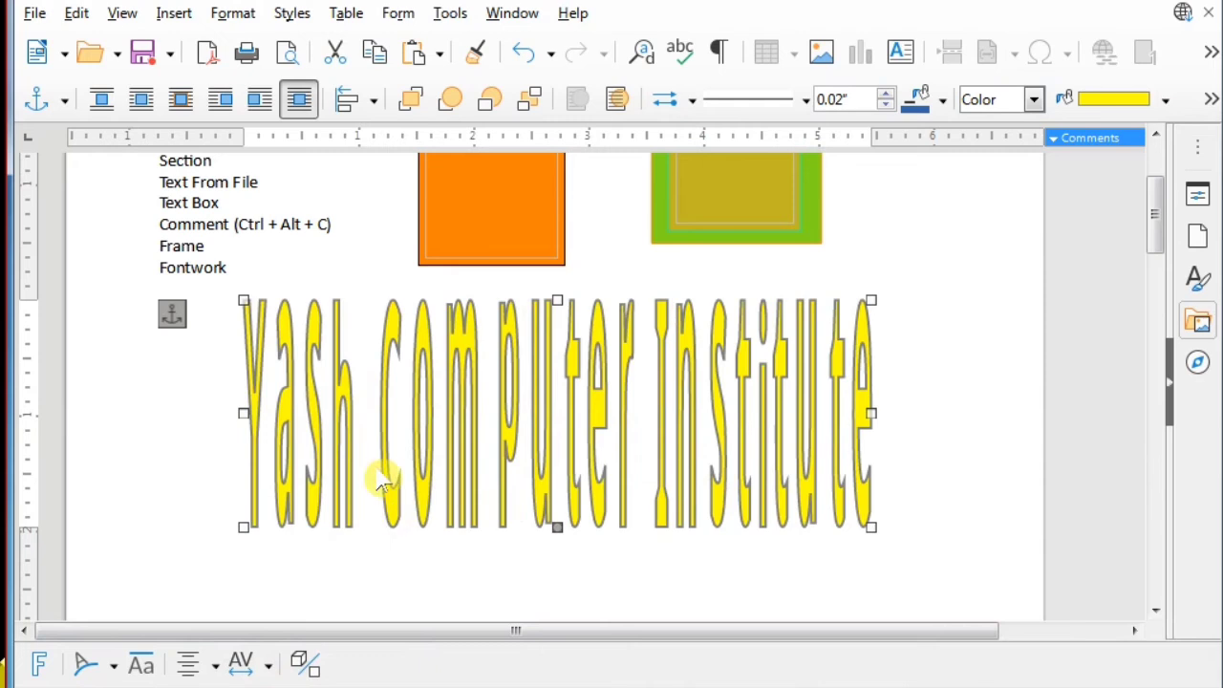
click(264, 666)
click(260, 549)
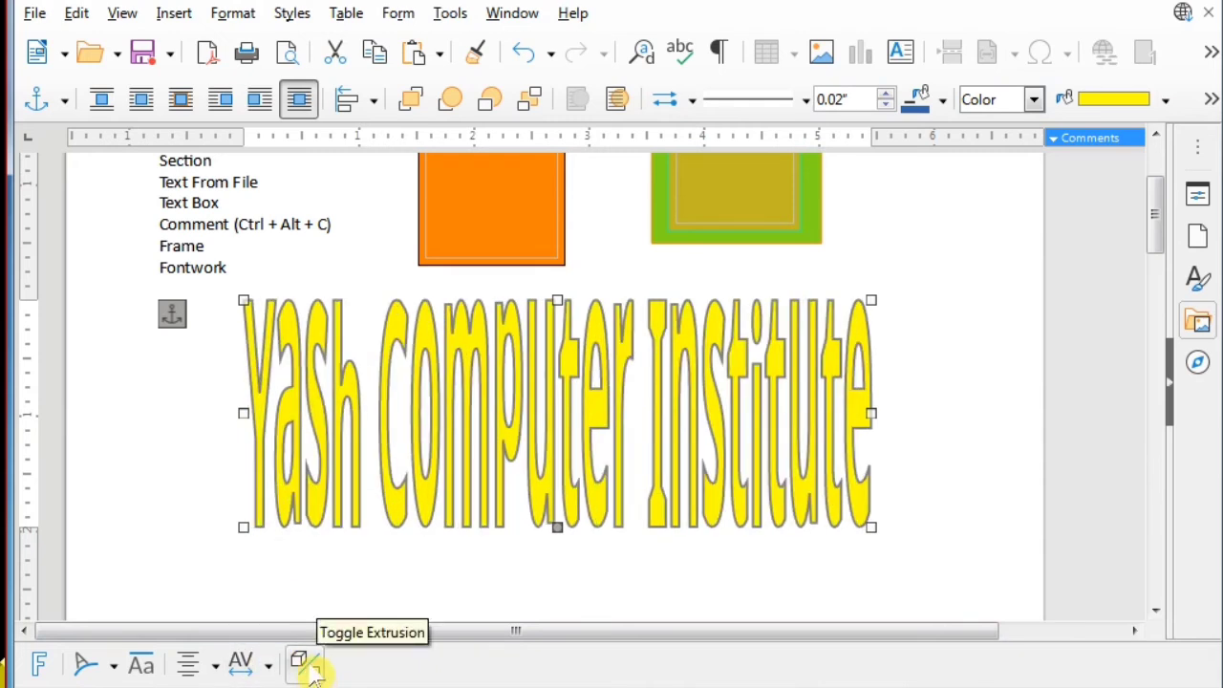
Turn on extrusion for the Fontwork text, try a depth of 2 inch and set it to 4 inch.
click(300, 661)
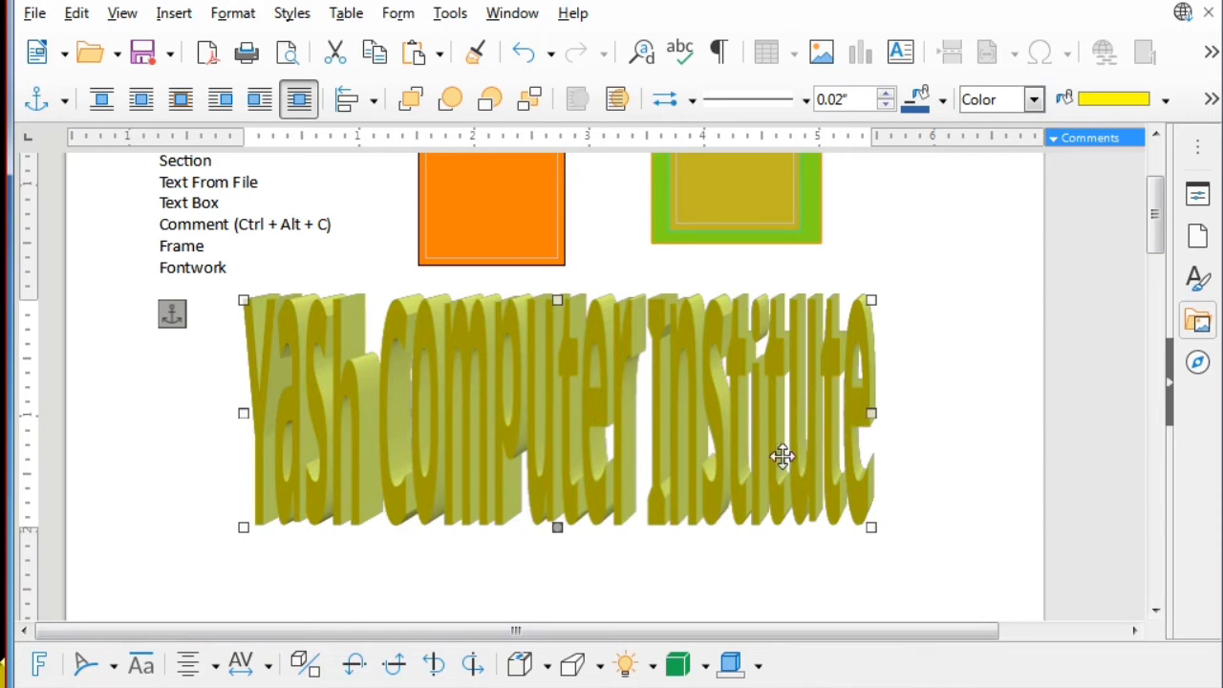
click(548, 666)
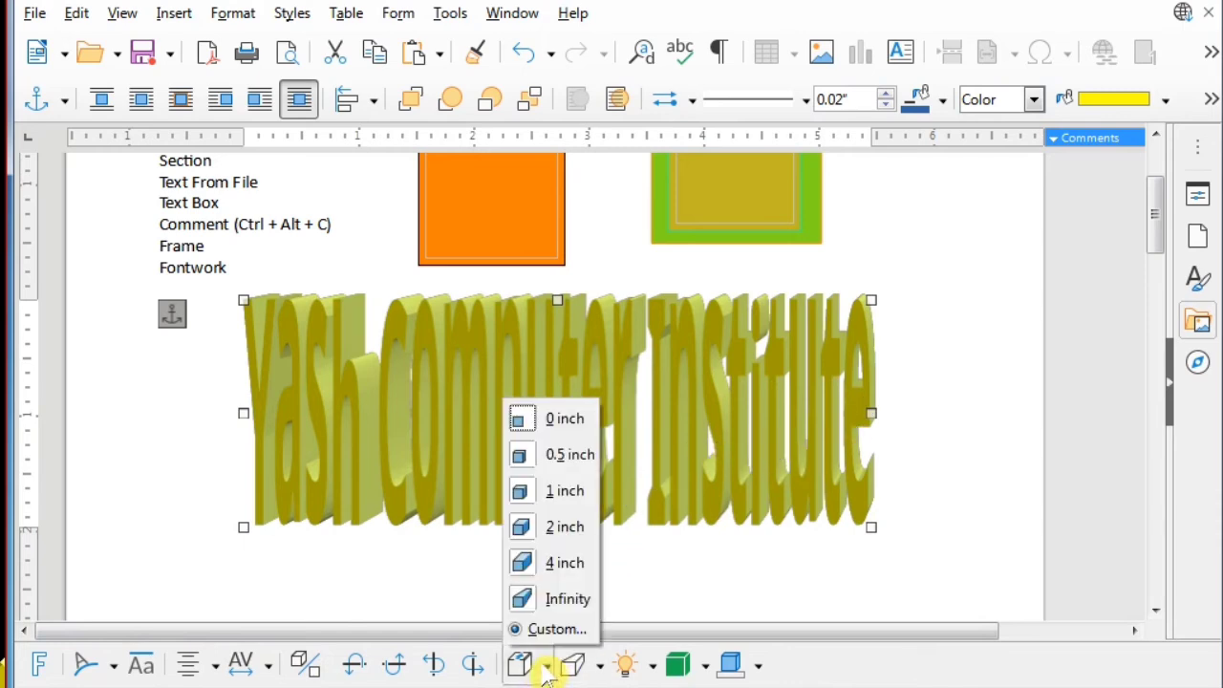
click(526, 530)
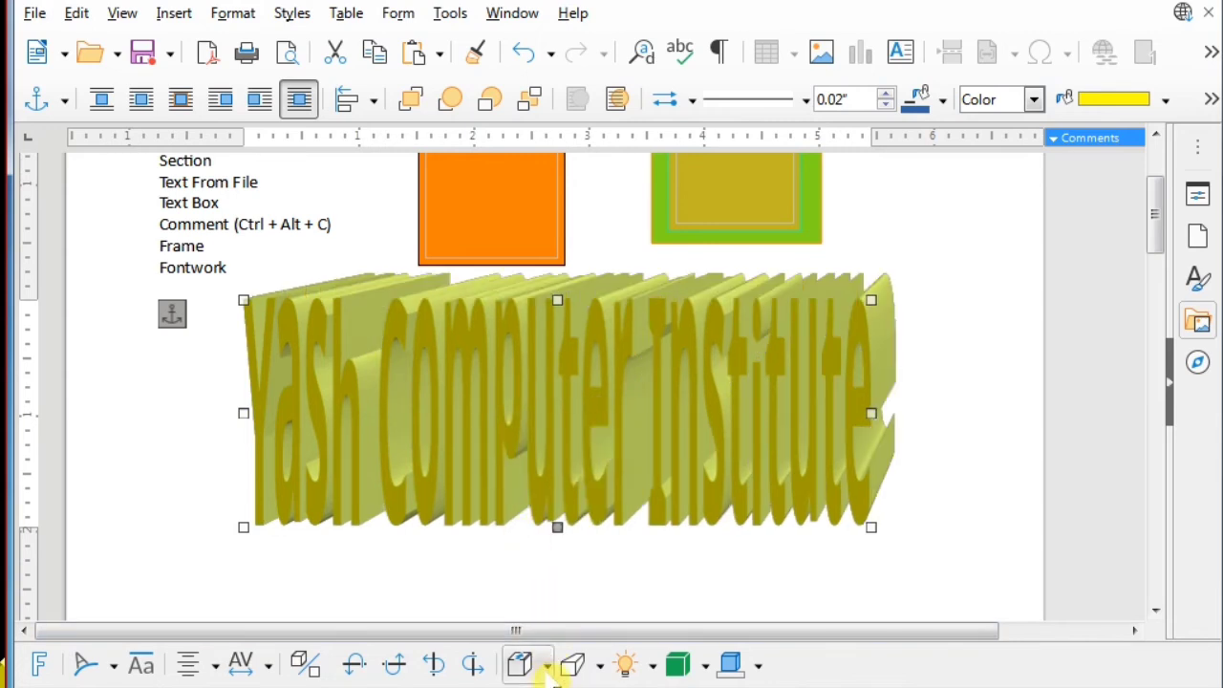
click(546, 667)
click(522, 562)
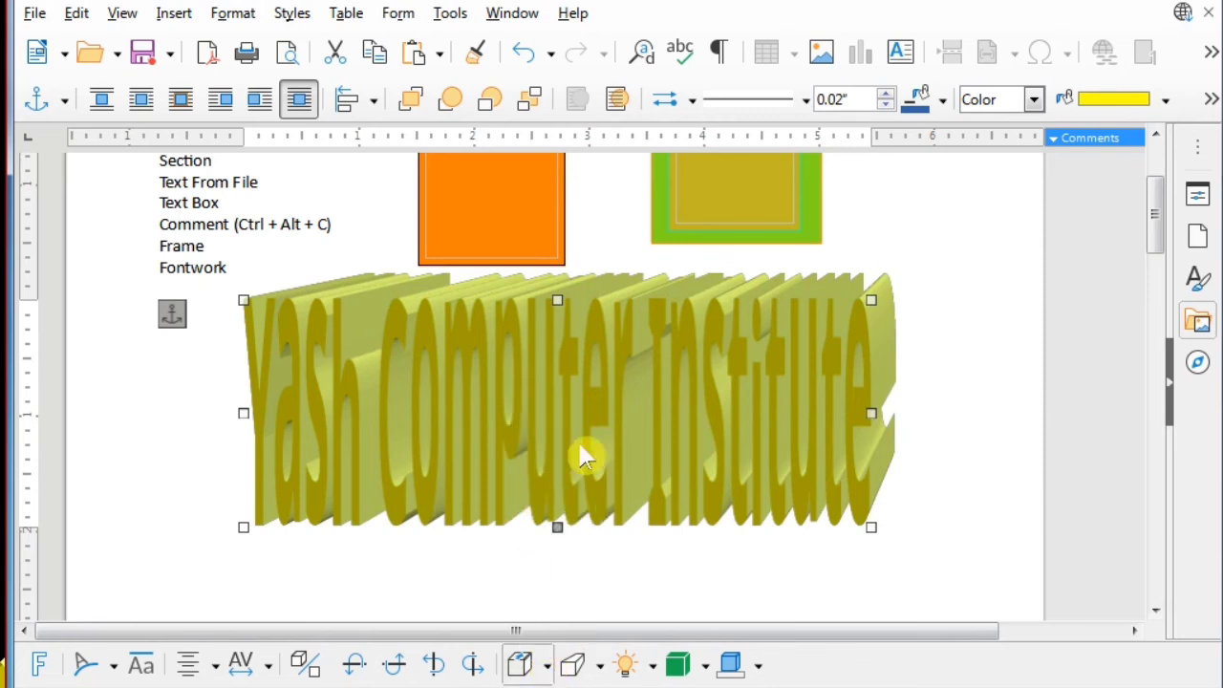
key(Escape)
click(601, 473)
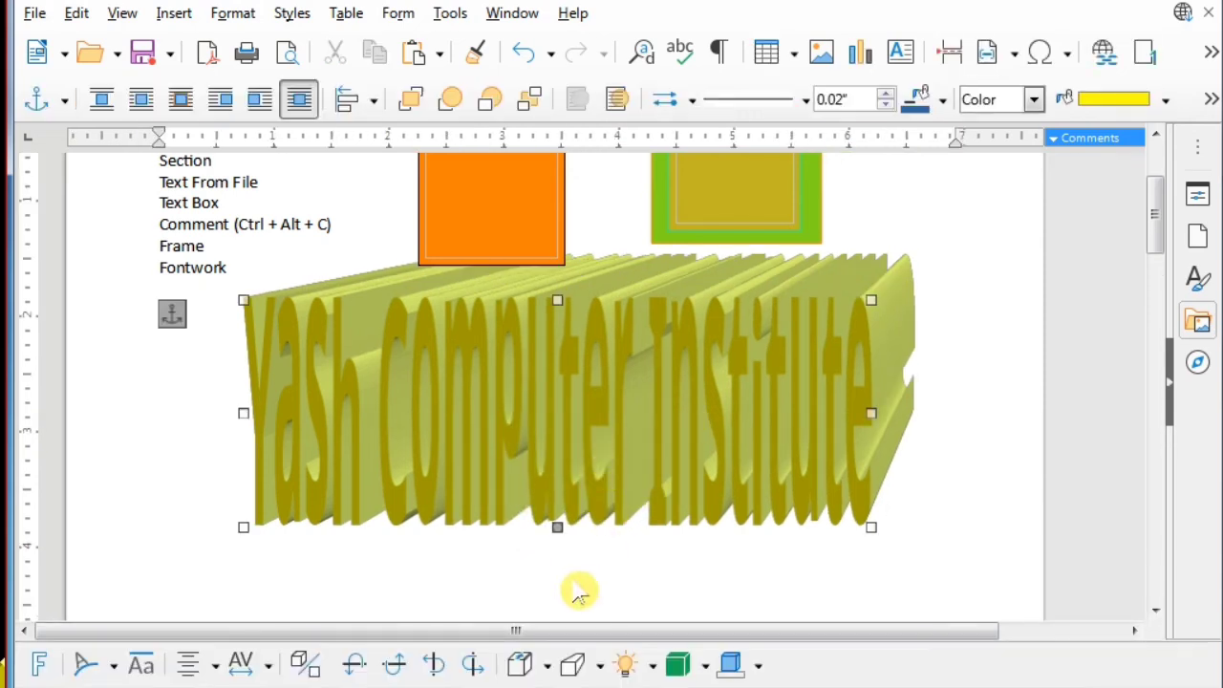
Change the extrusion direction so the depth of the letters recedes toward the upper left.
click(602, 669)
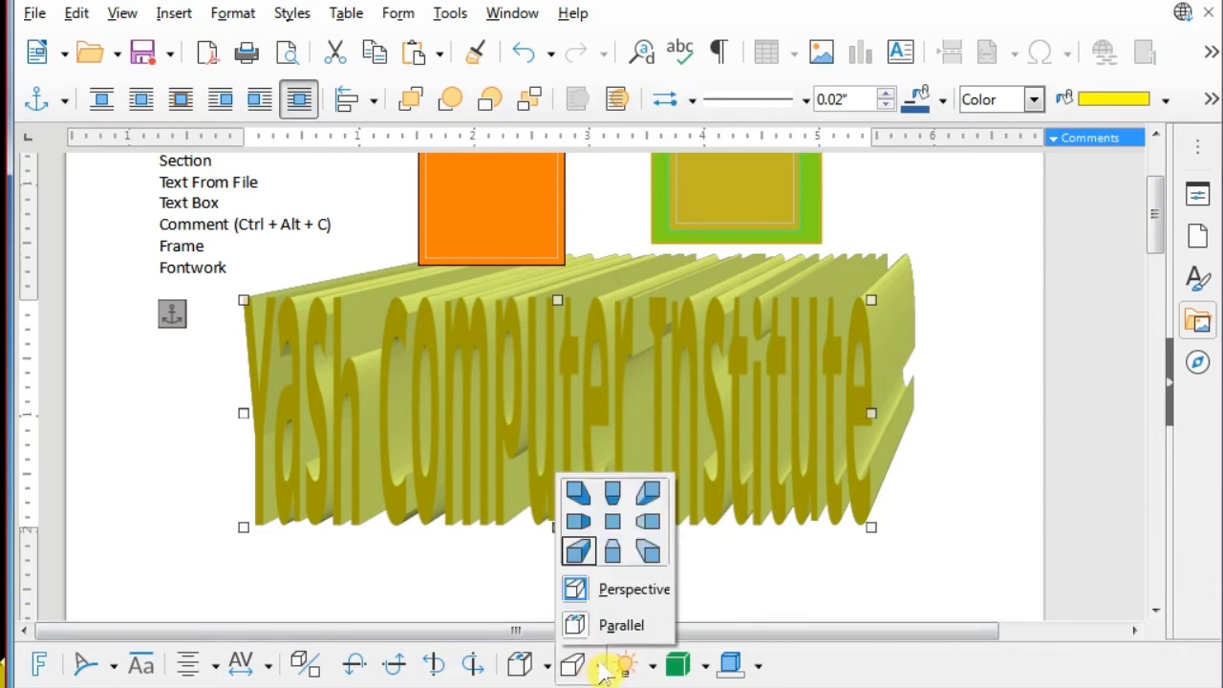
click(646, 554)
click(619, 540)
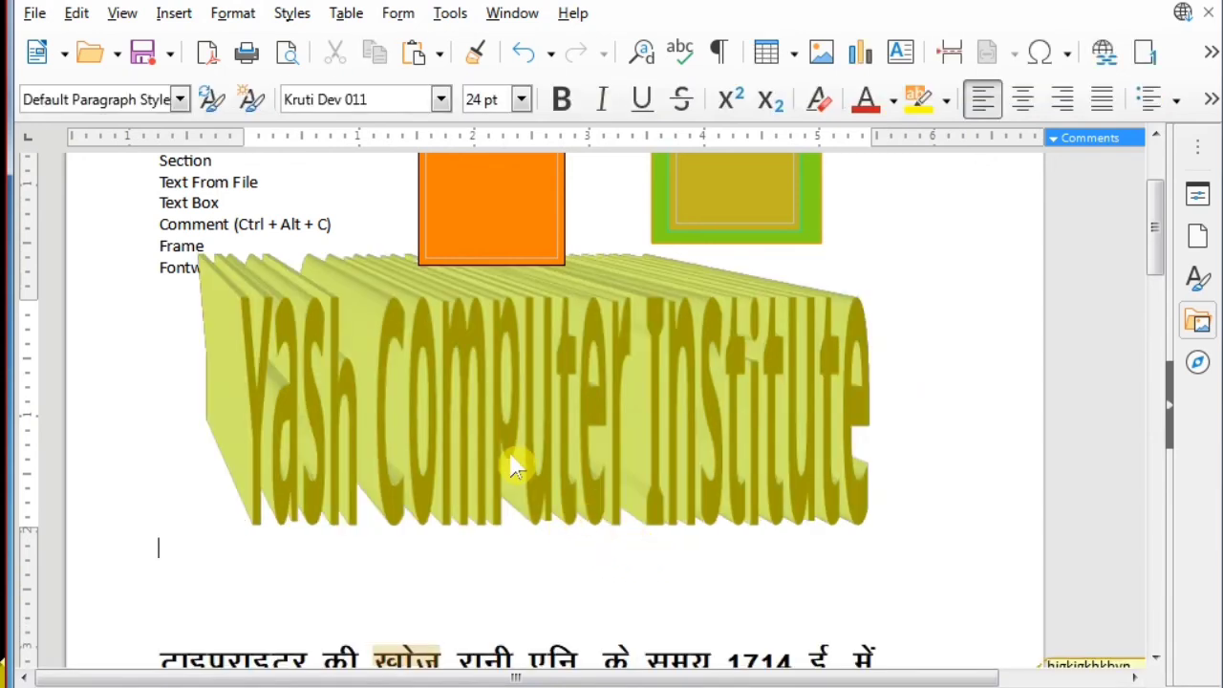
Light the extruded Fontwork from the lower-left direction.
click(493, 436)
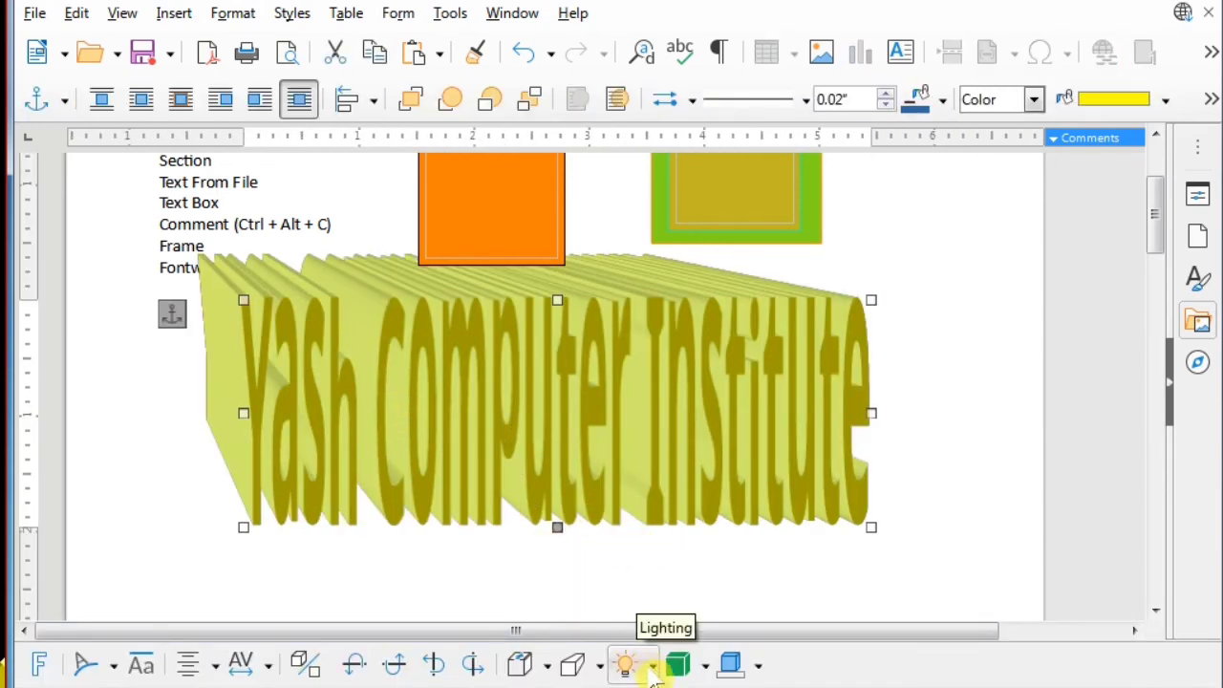
click(651, 669)
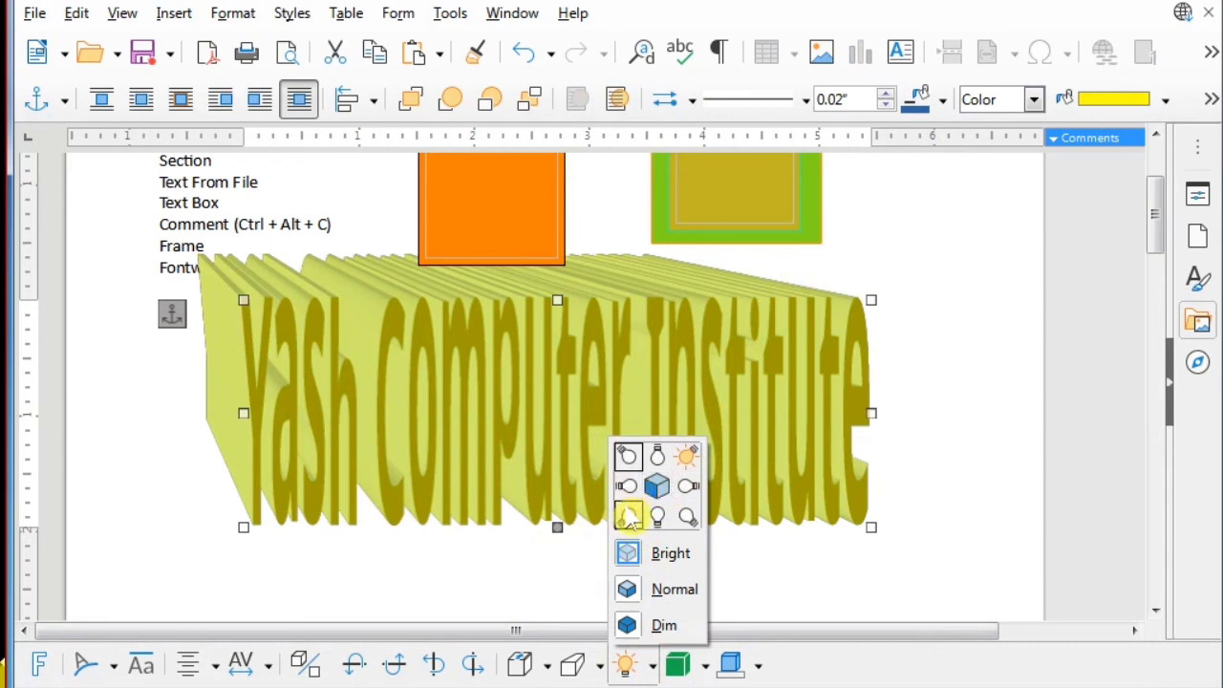
click(629, 518)
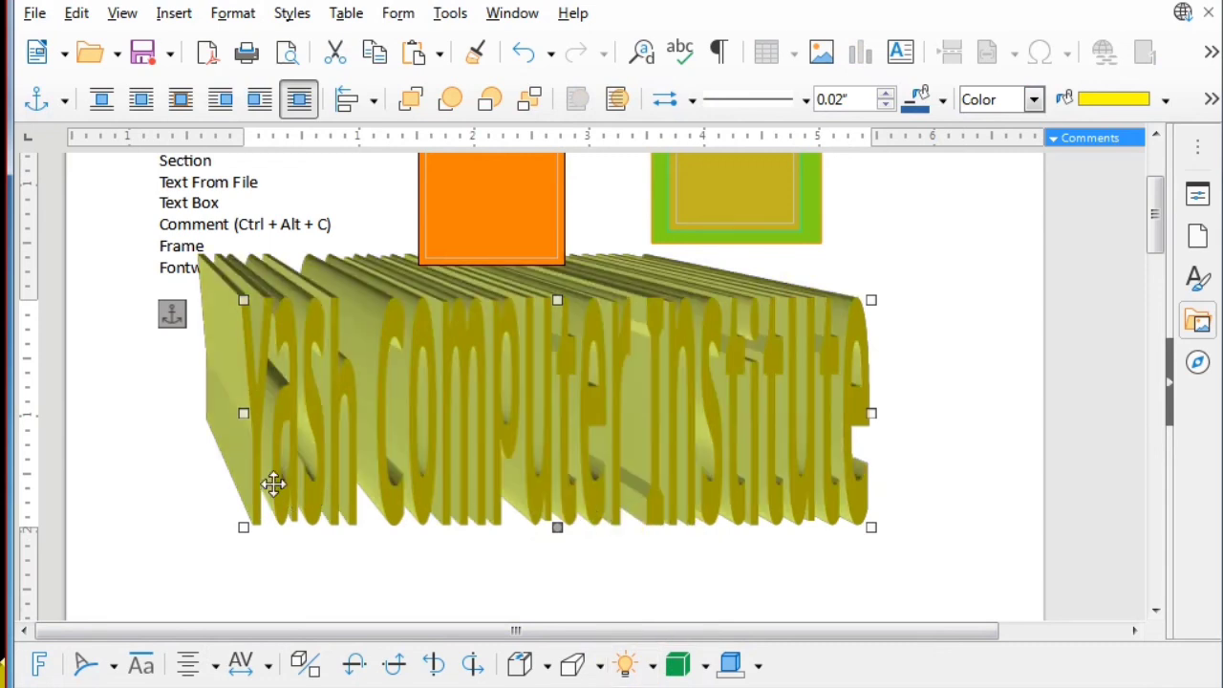
click(631, 665)
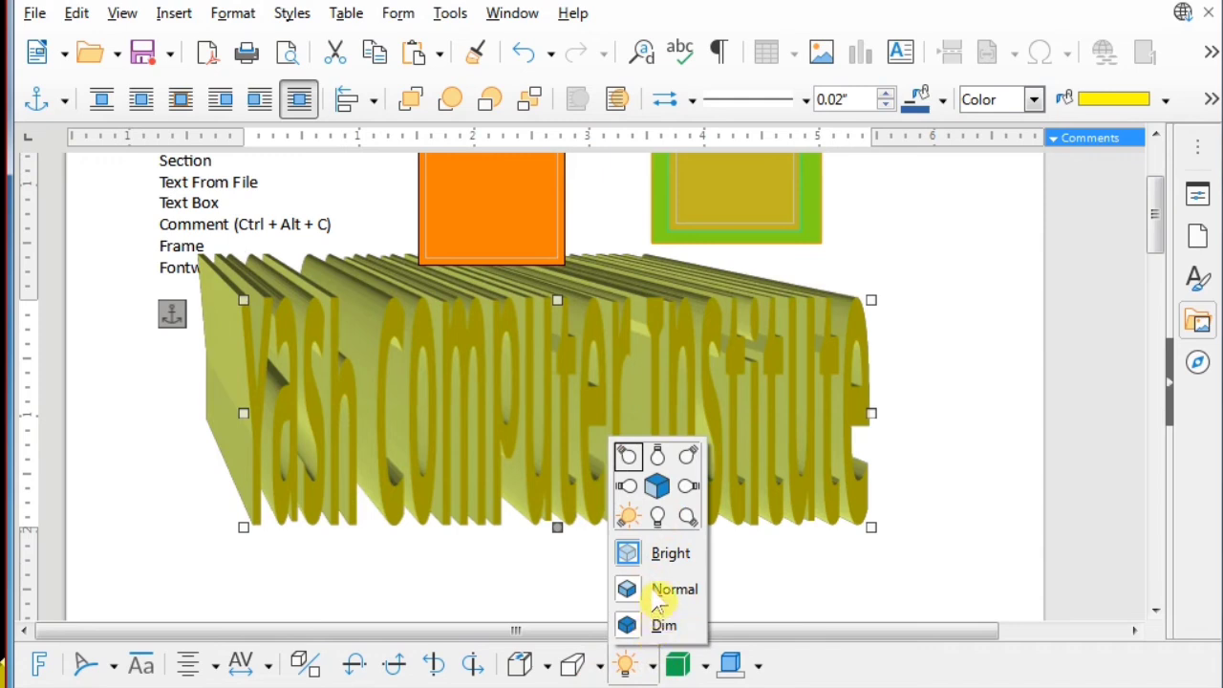
click(695, 583)
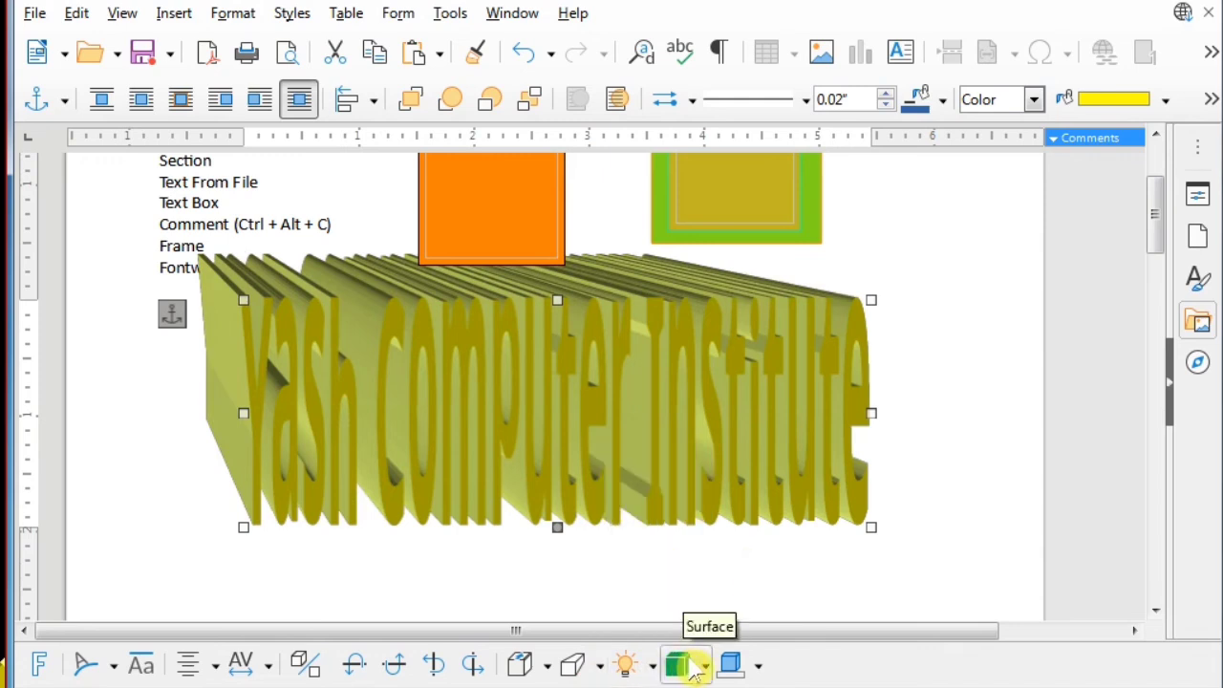
Try the Wire Frame surface on the extruded Fontwork and set it back to Matt.
click(704, 667)
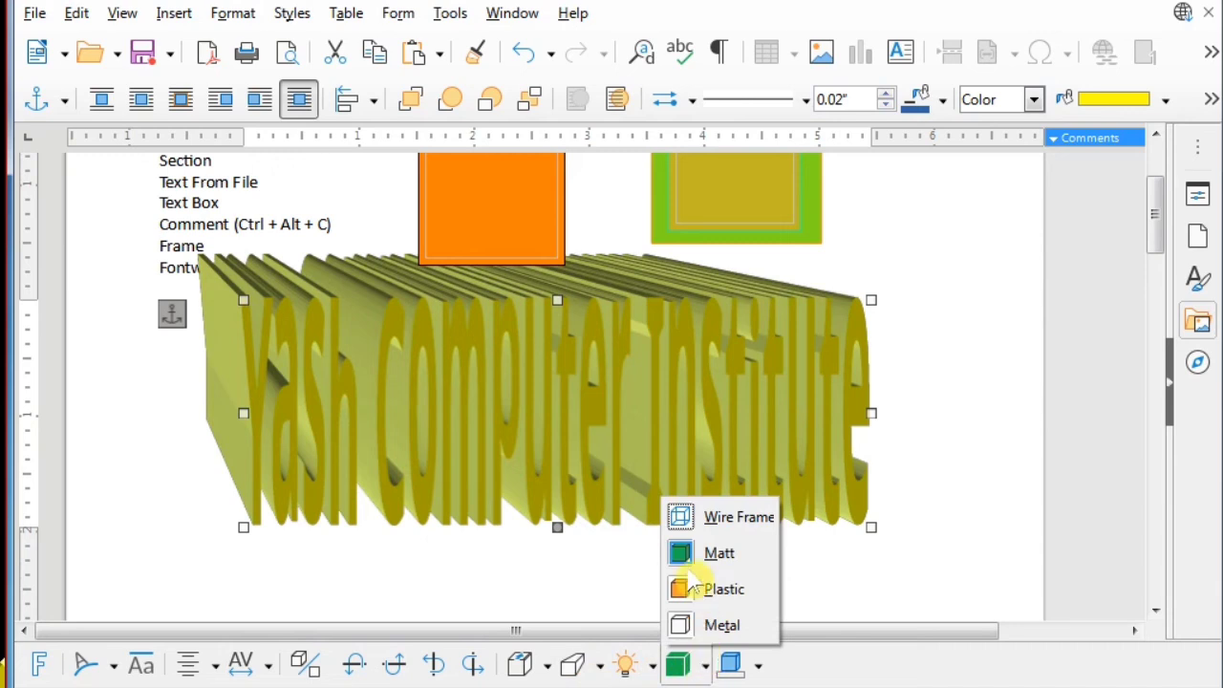
click(688, 520)
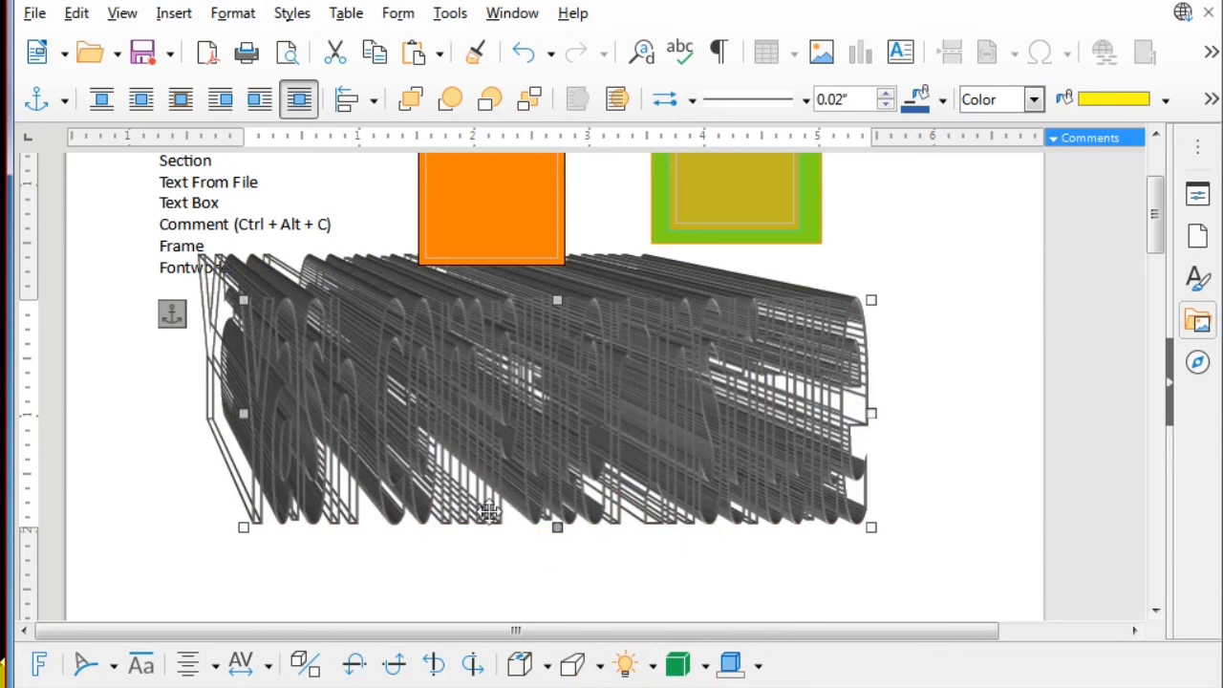
click(704, 663)
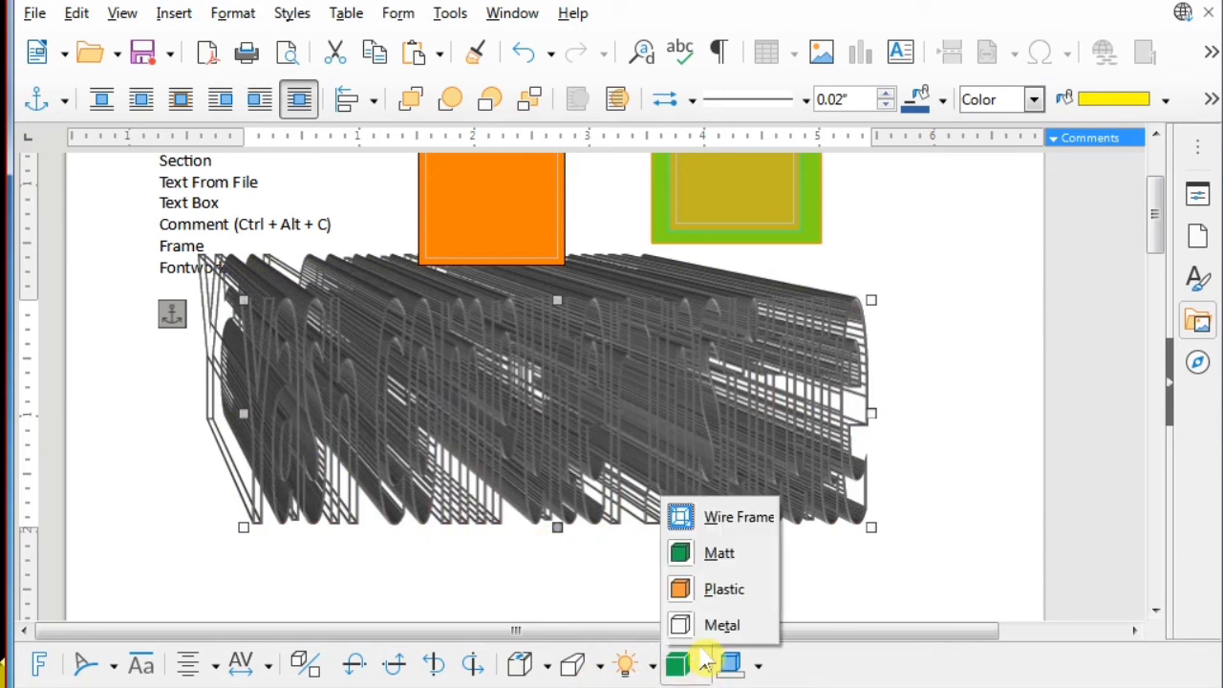
click(707, 554)
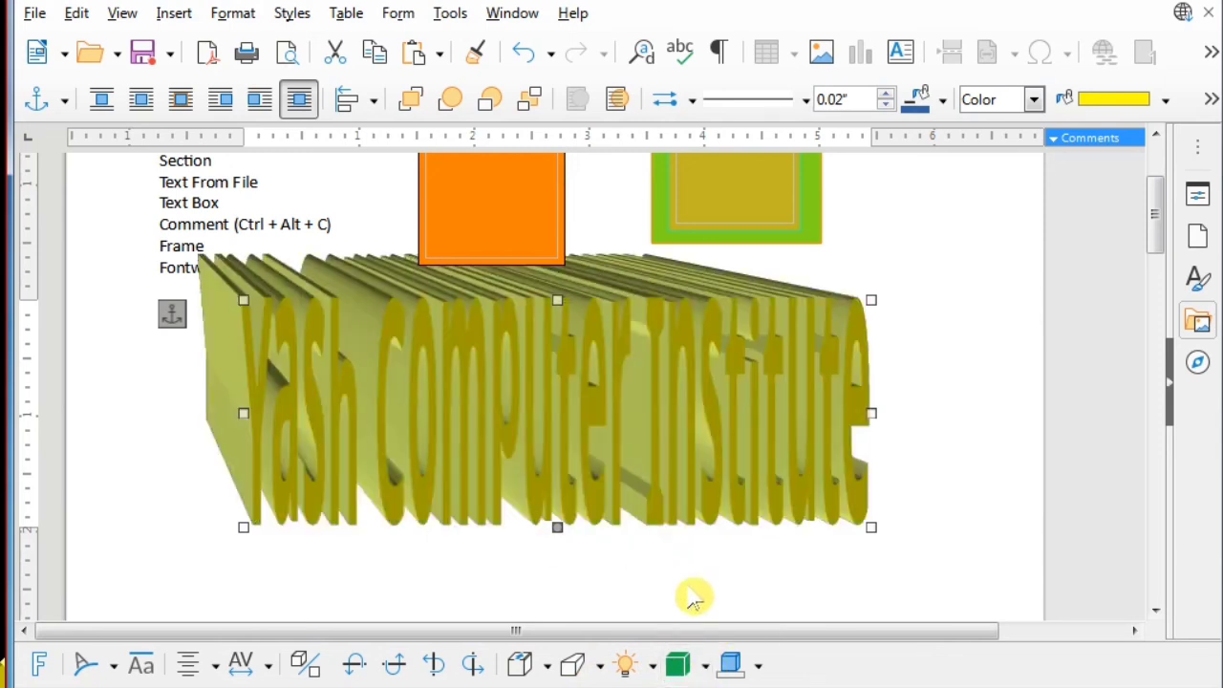
click(704, 666)
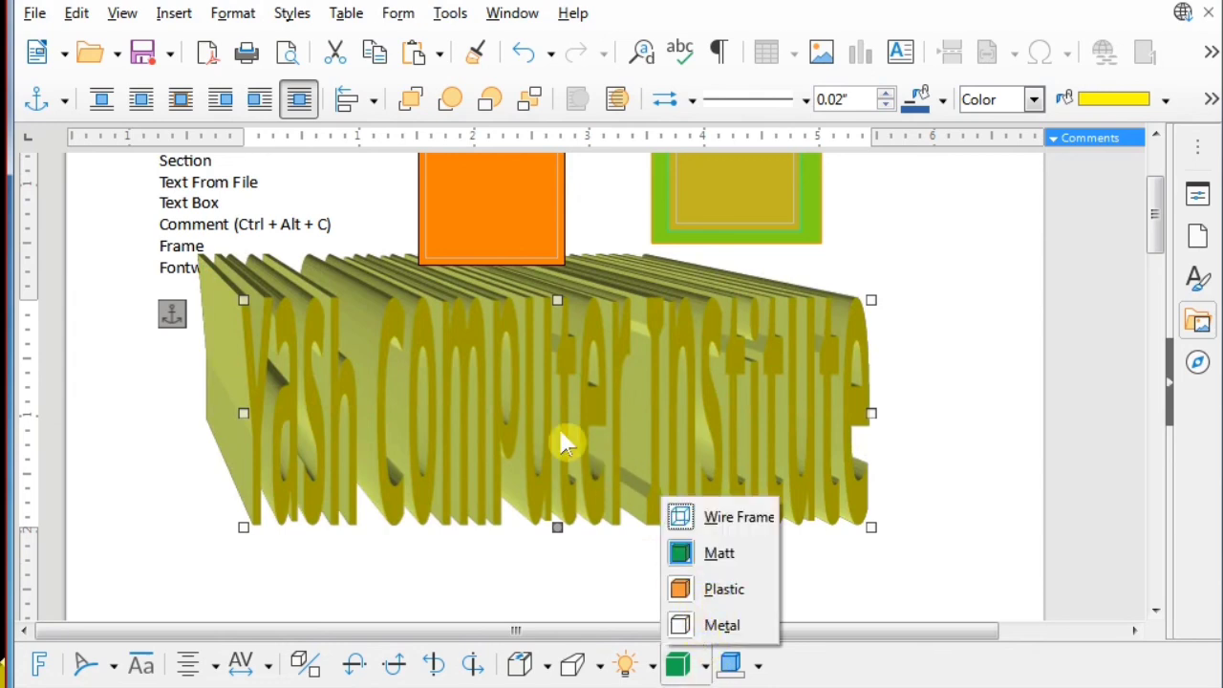
click(845, 540)
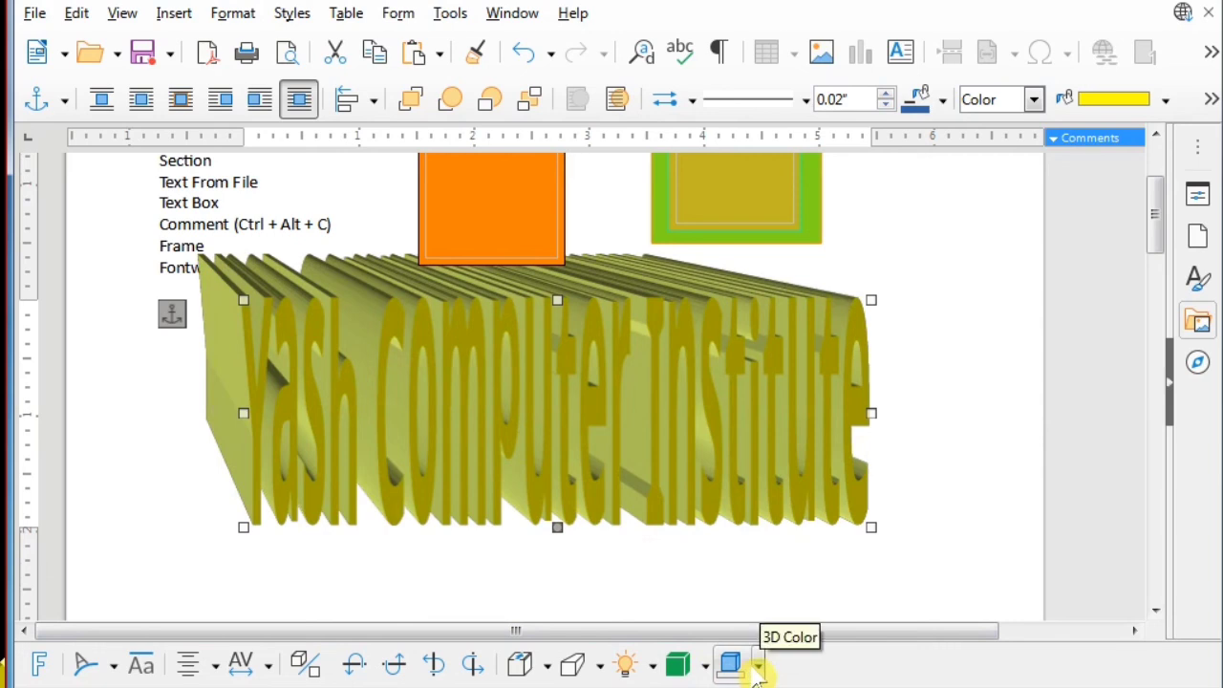
Colour the Fontwork's 3D extrusion orange-red and fill the letter faces with dark purple from the standard palette.
click(760, 668)
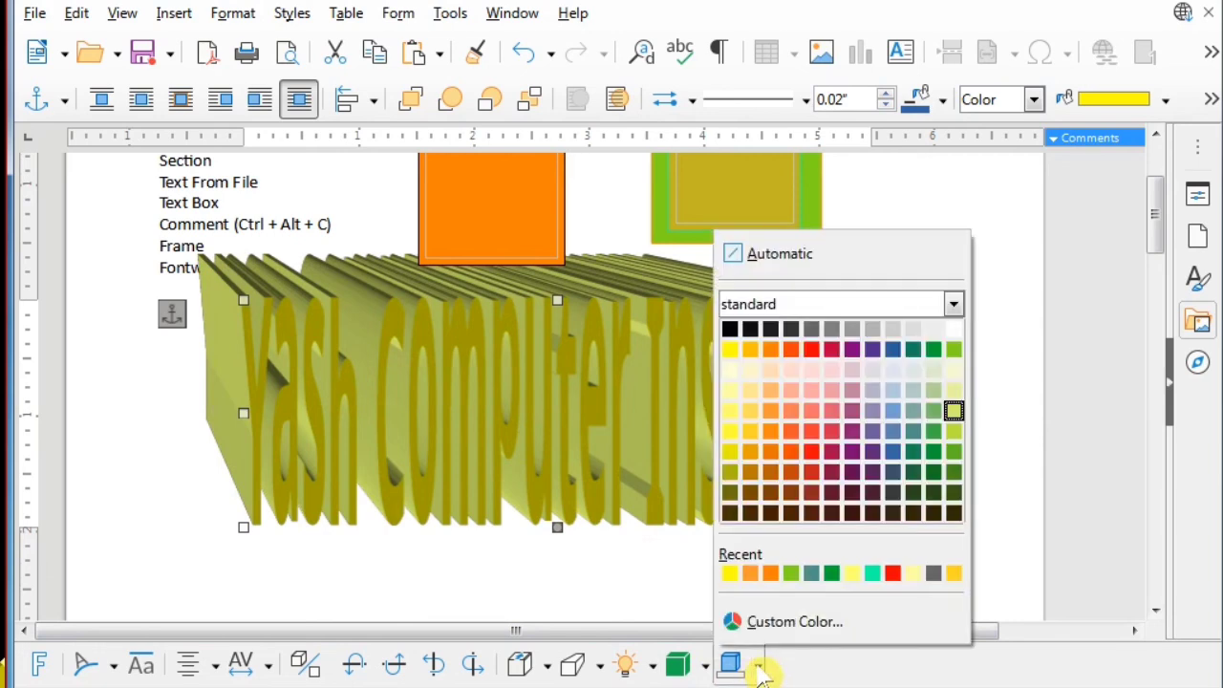
click(791, 368)
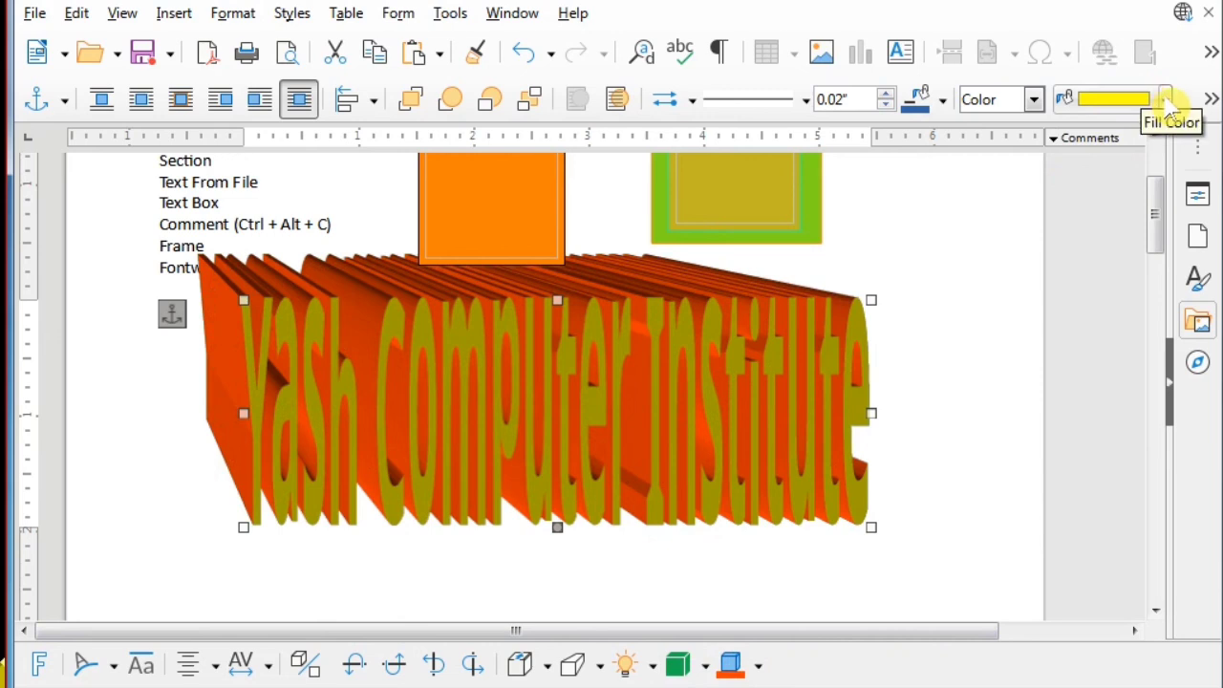
click(1163, 99)
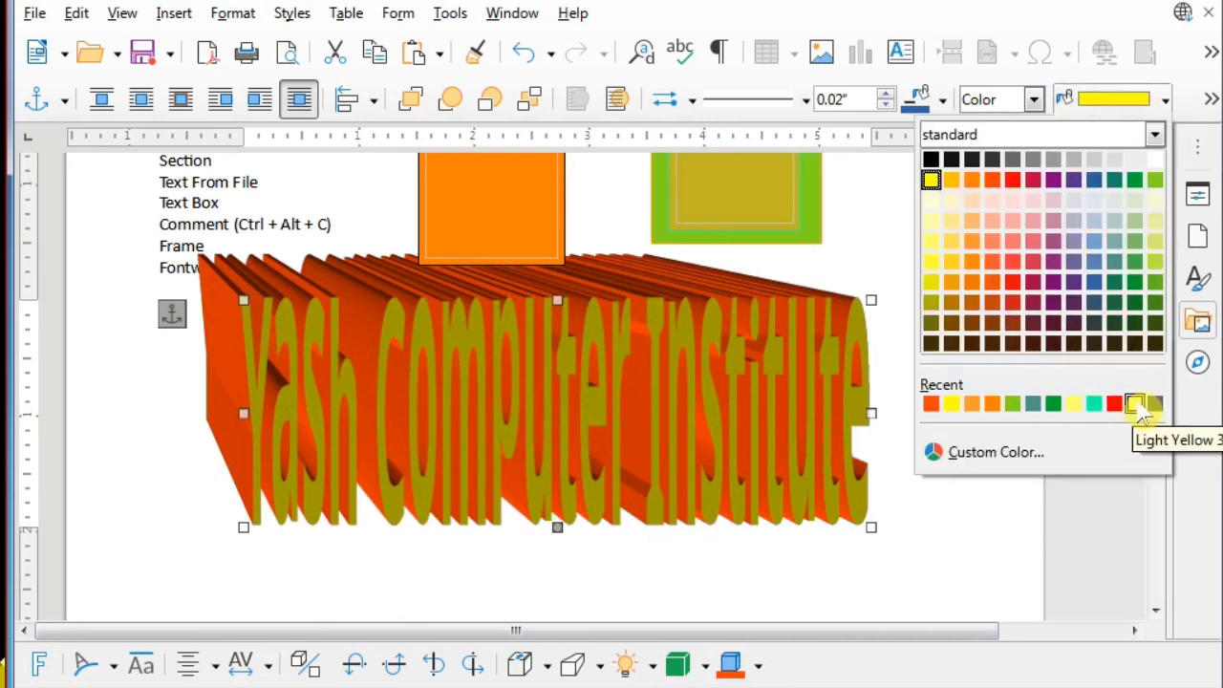
click(1053, 283)
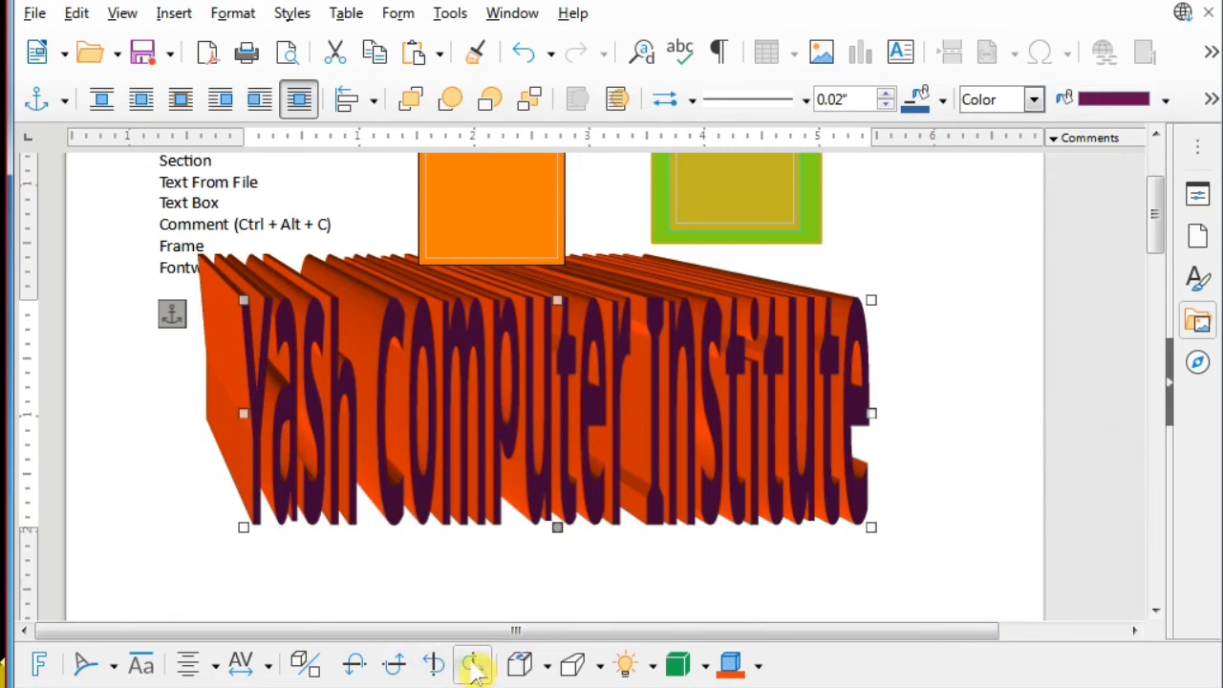
Tilt the extruded Fontwork to the right in four increments.
click(473, 666)
click(471, 665)
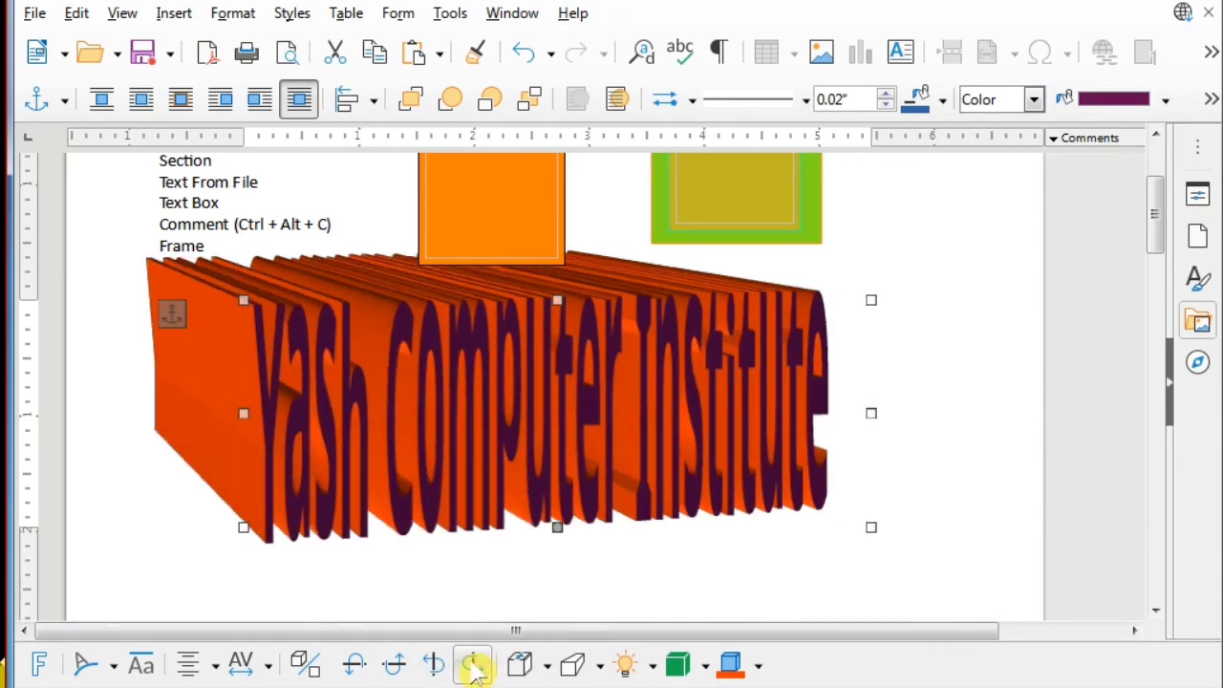
click(472, 665)
click(472, 665)
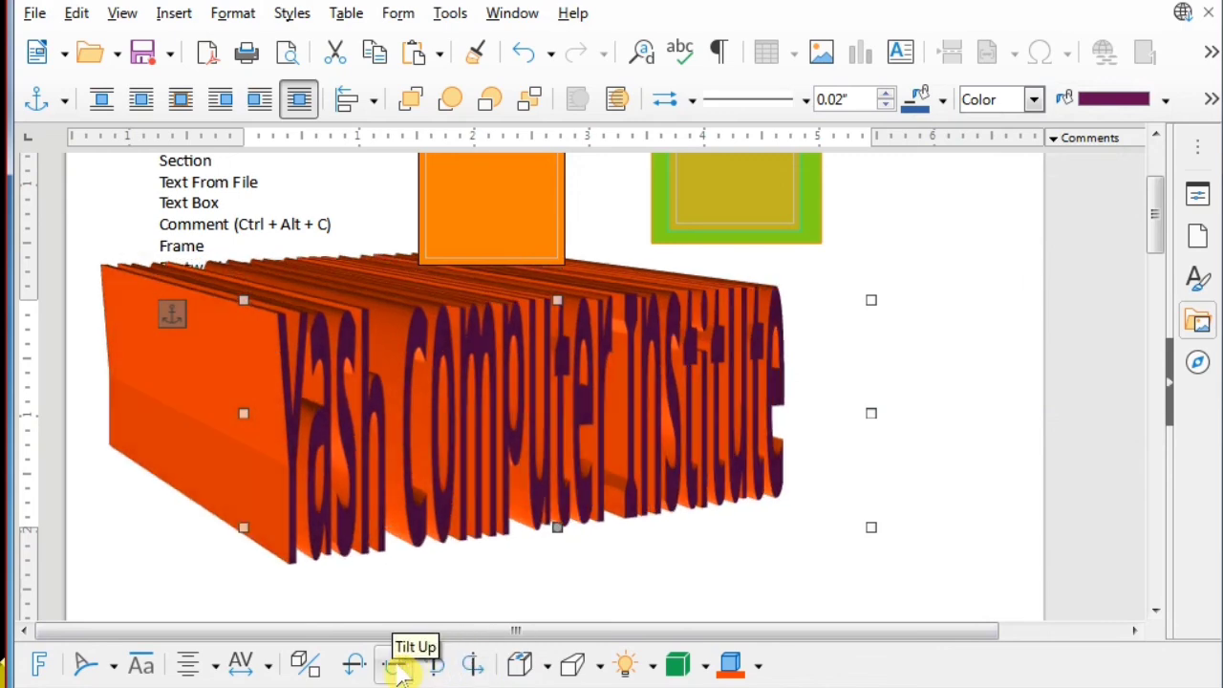
Tilt the extruded Fontwork upward in five increments and move it about 0.4 inch right and 0.5 inch up.
click(399, 668)
click(398, 667)
click(396, 667)
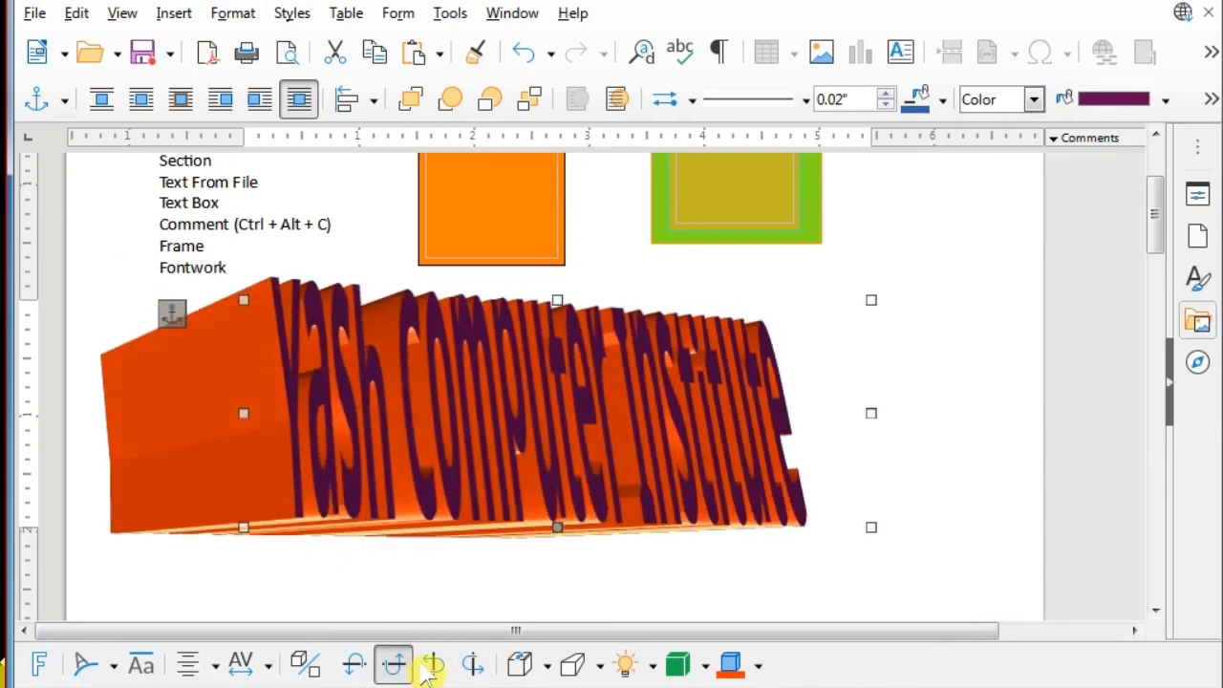
click(394, 667)
click(391, 669)
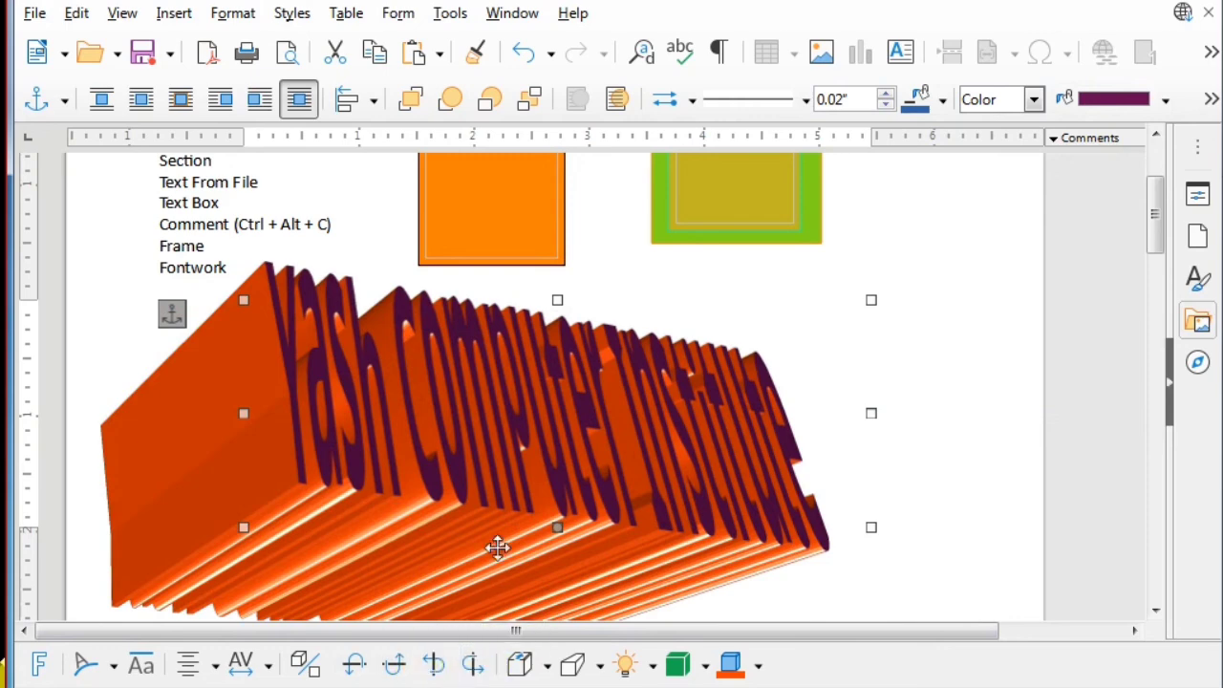
drag(502, 519, 552, 463)
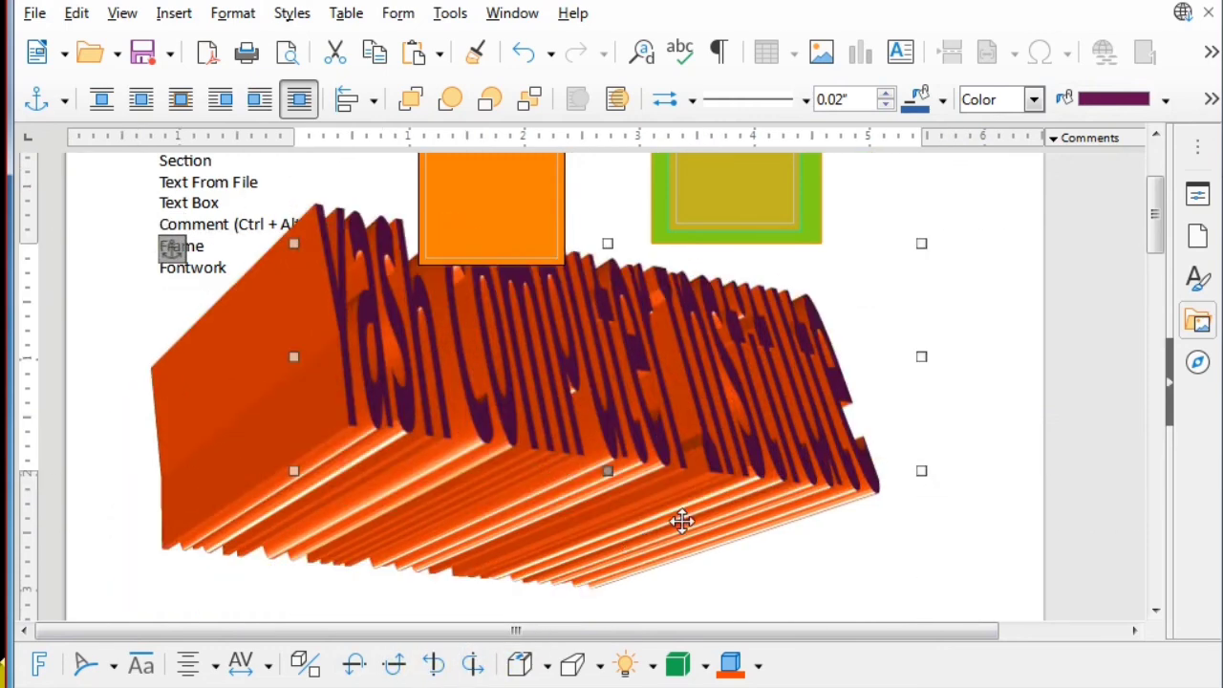